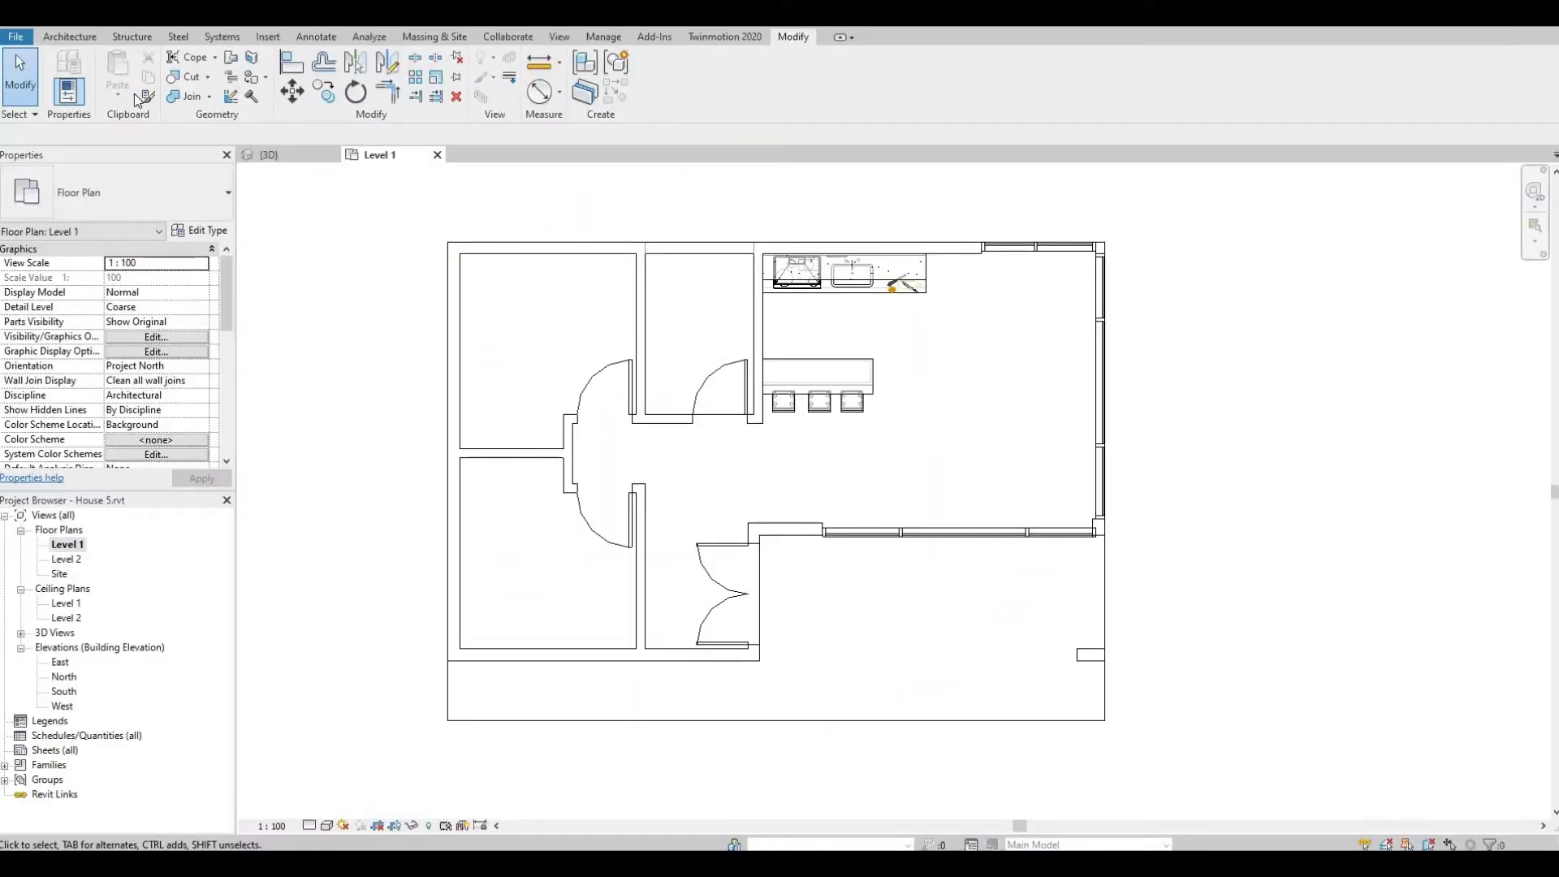
Step: Switch to the Architecture tab on the empty Level 1 plan to reach the Room tools
{"action": "left_click", "coordinate": [70, 37]}
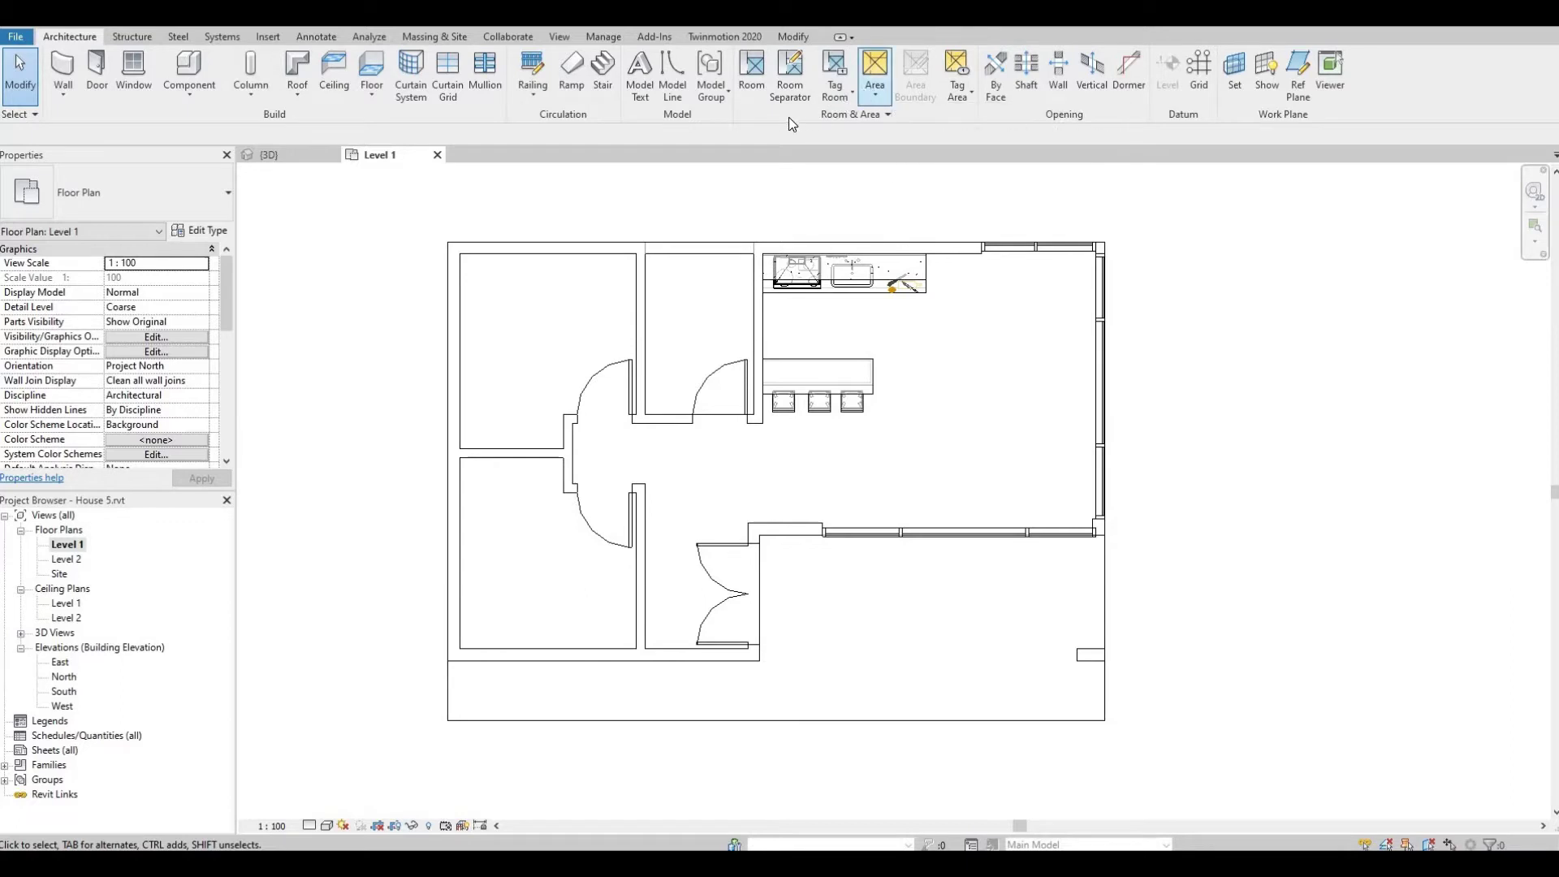
Step: Place four tagged rooms, numbered 7 to 10, in the top-left, lower-left, top-middle and kitchen spaces
{"action": "left_click", "coordinate": [752, 73]}
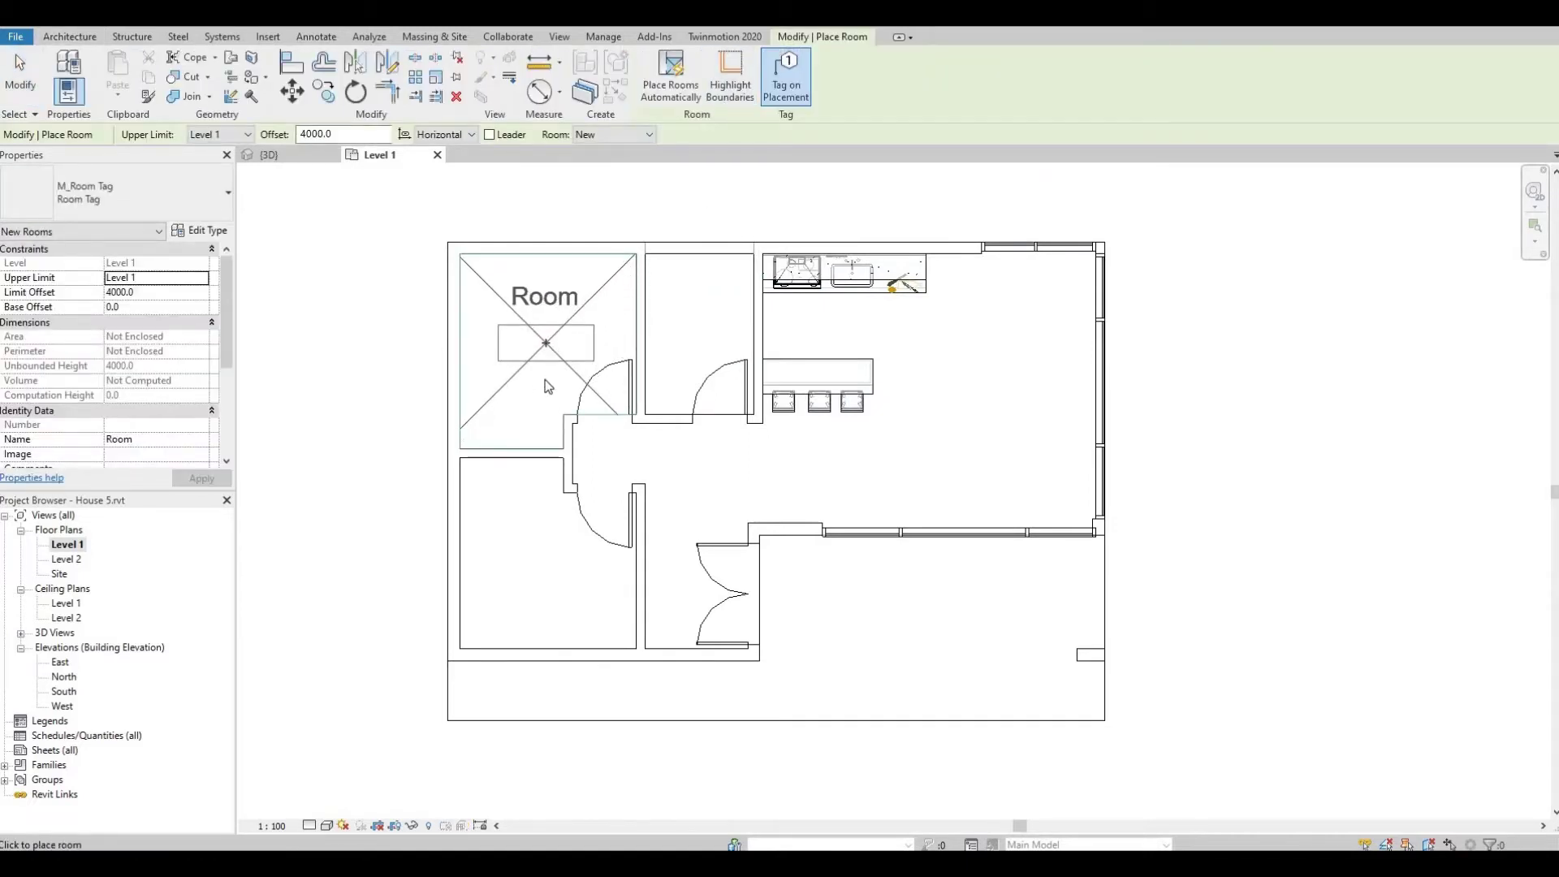
{"action": "left_click", "coordinate": [546, 348]}
{"action": "left_click", "coordinate": [531, 557]}
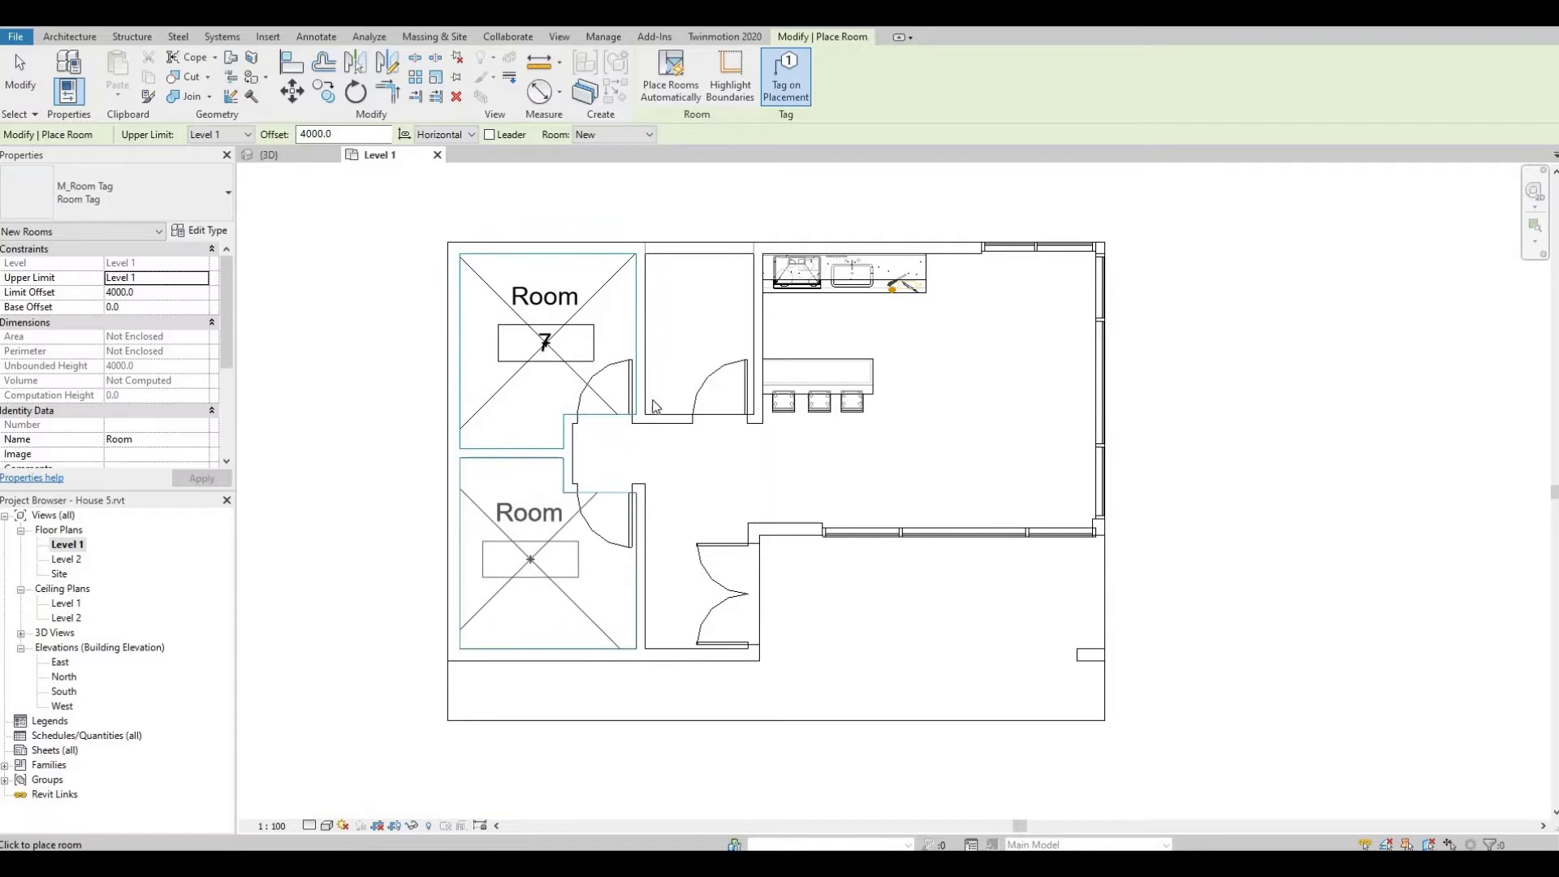
{"action": "left_click", "coordinate": [701, 339]}
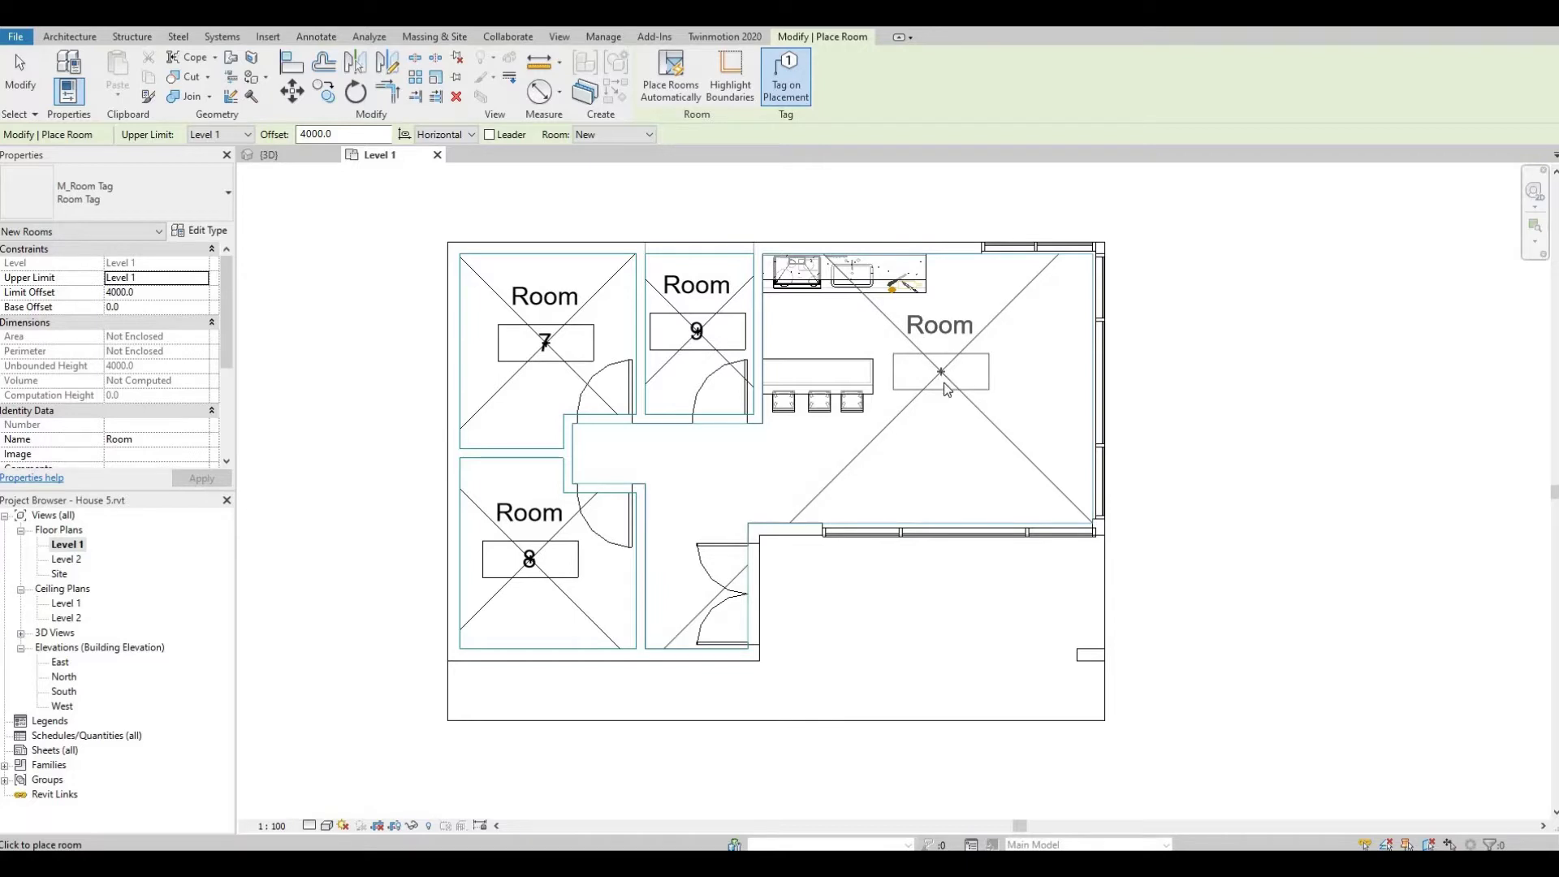
{"action": "left_click", "coordinate": [944, 385]}
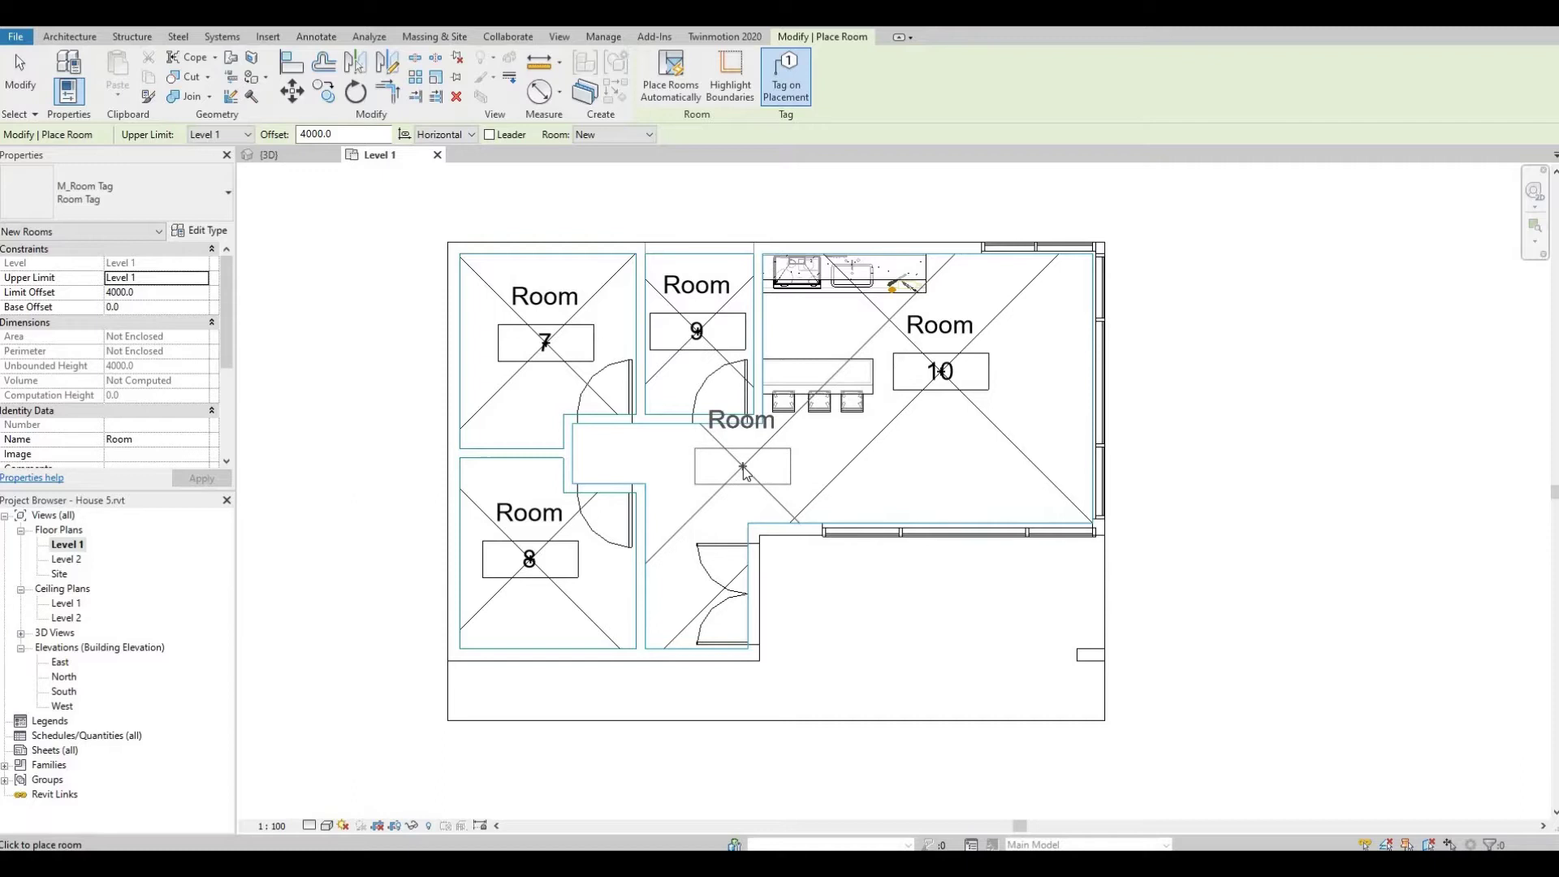
{"action": "key", "text": "Escape"}
{"action": "key", "text": "Escape"}
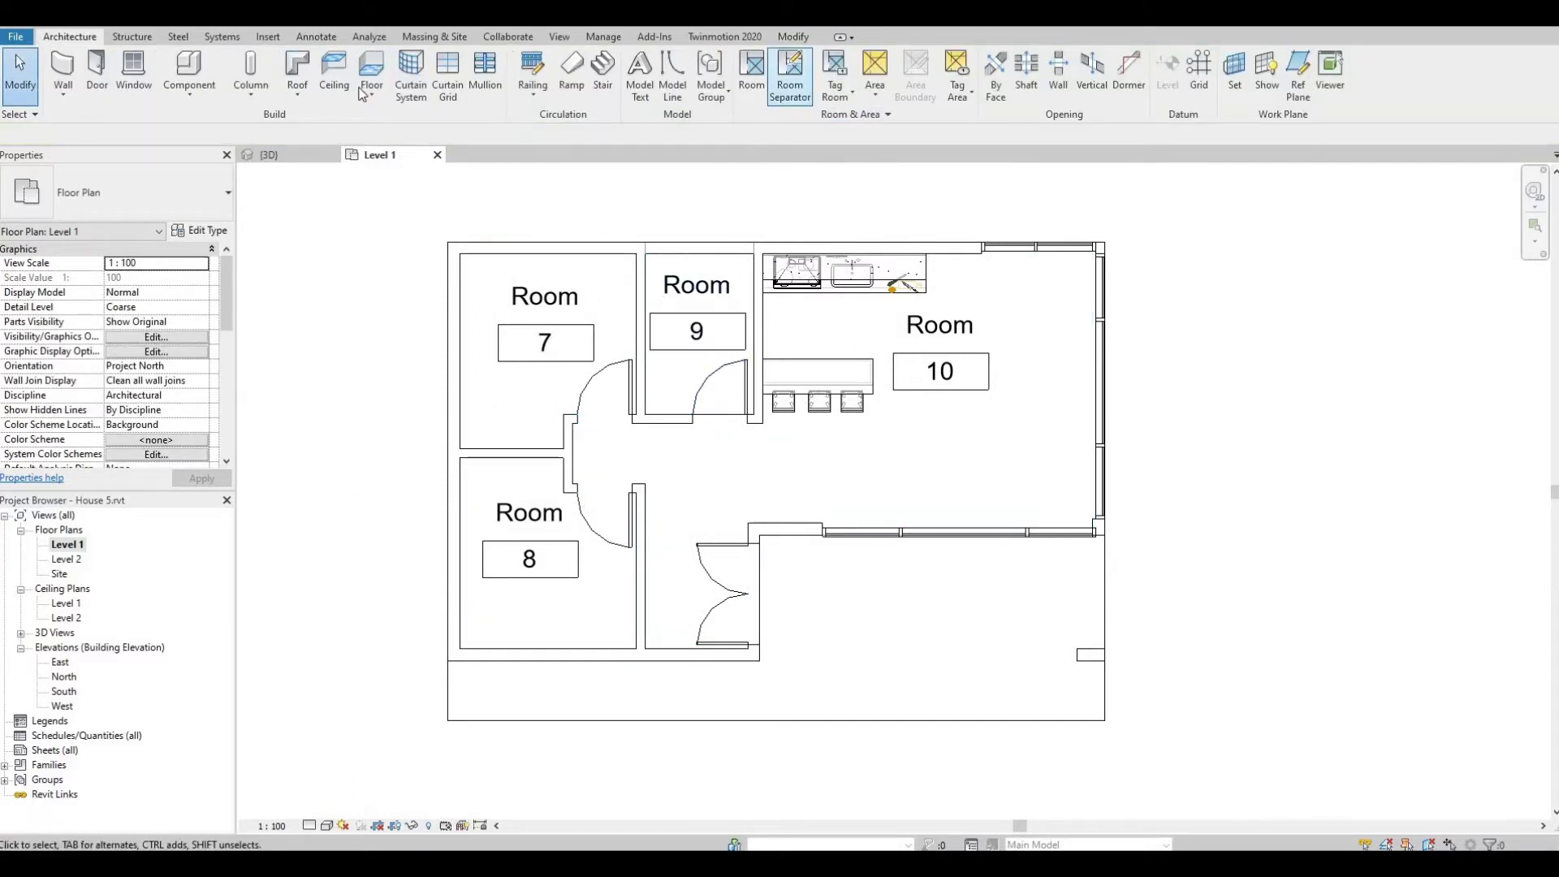
Step: Draw a vertical room separation line from the wall end to the curtain wall, closing off room 10
{"action": "left_click", "coordinate": [790, 89]}
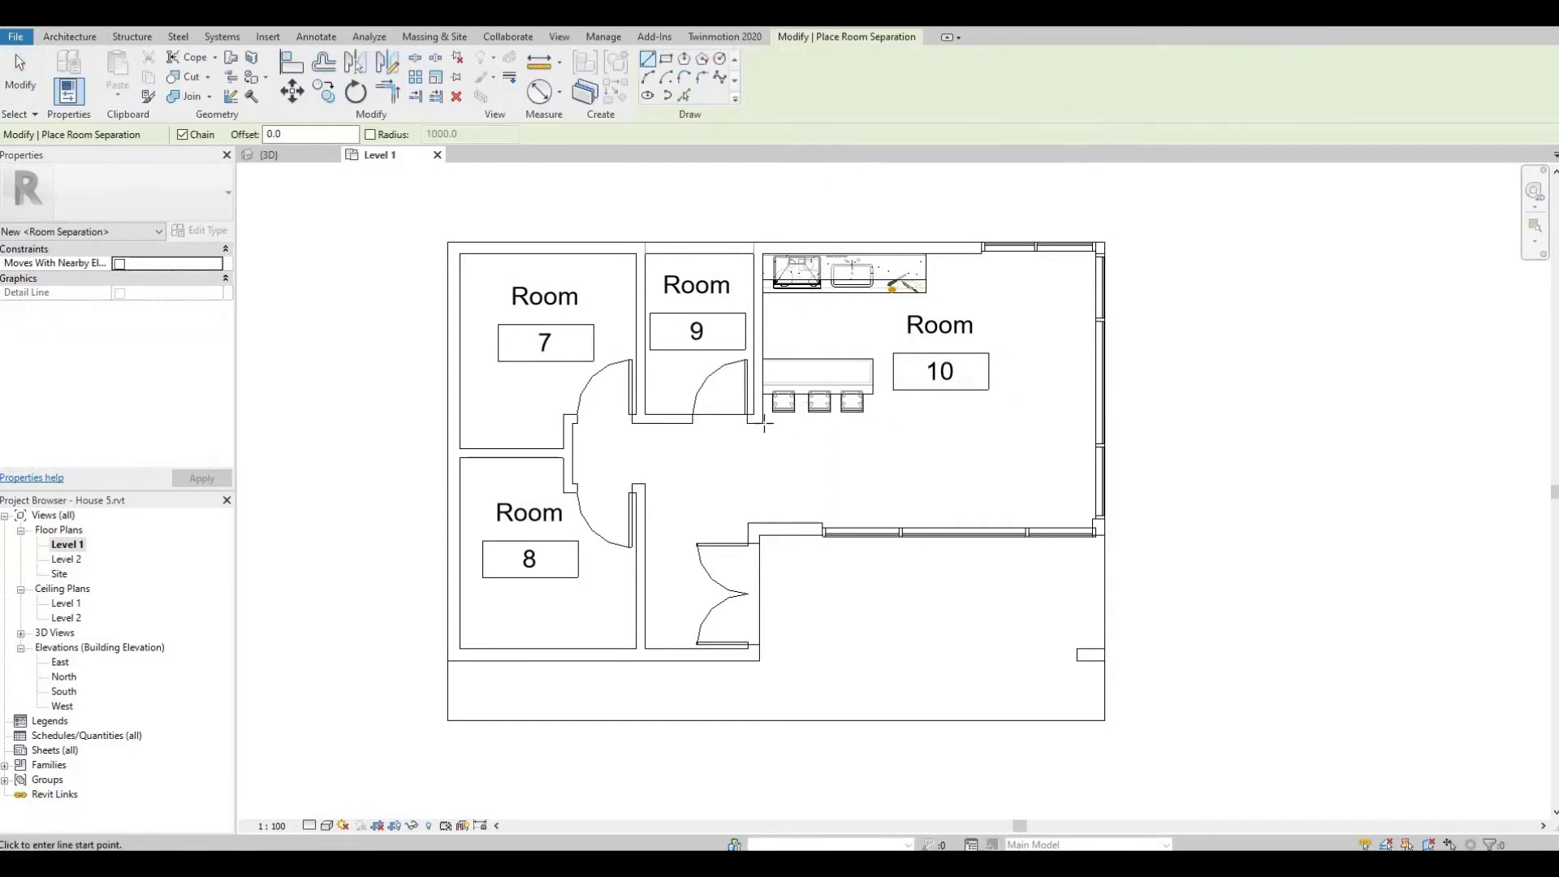
{"action": "left_click", "coordinate": [763, 423]}
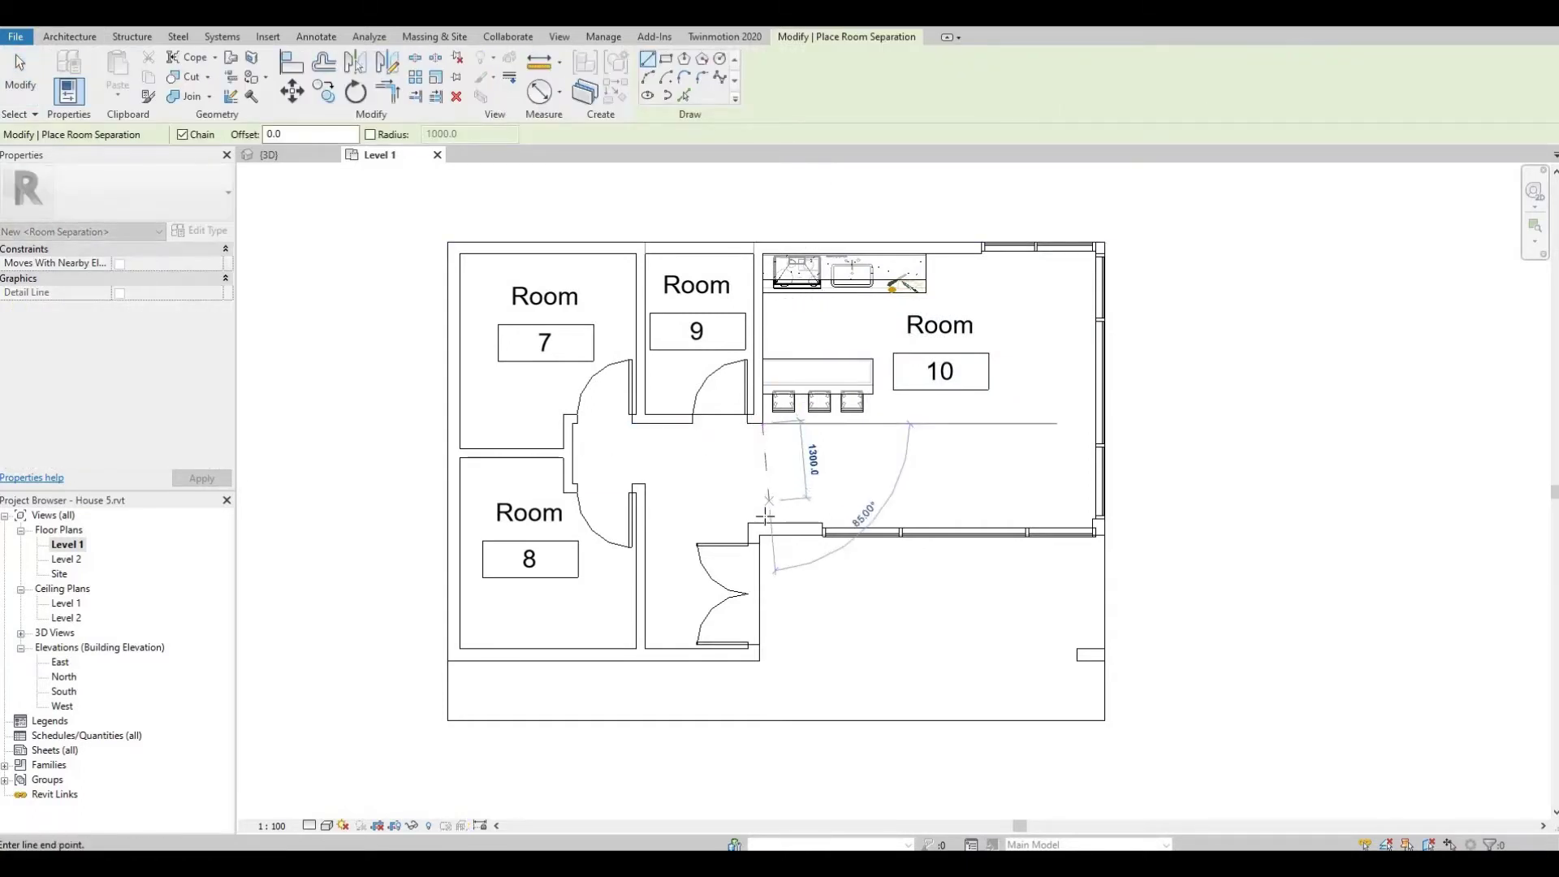
{"action": "left_click", "coordinate": [763, 520]}
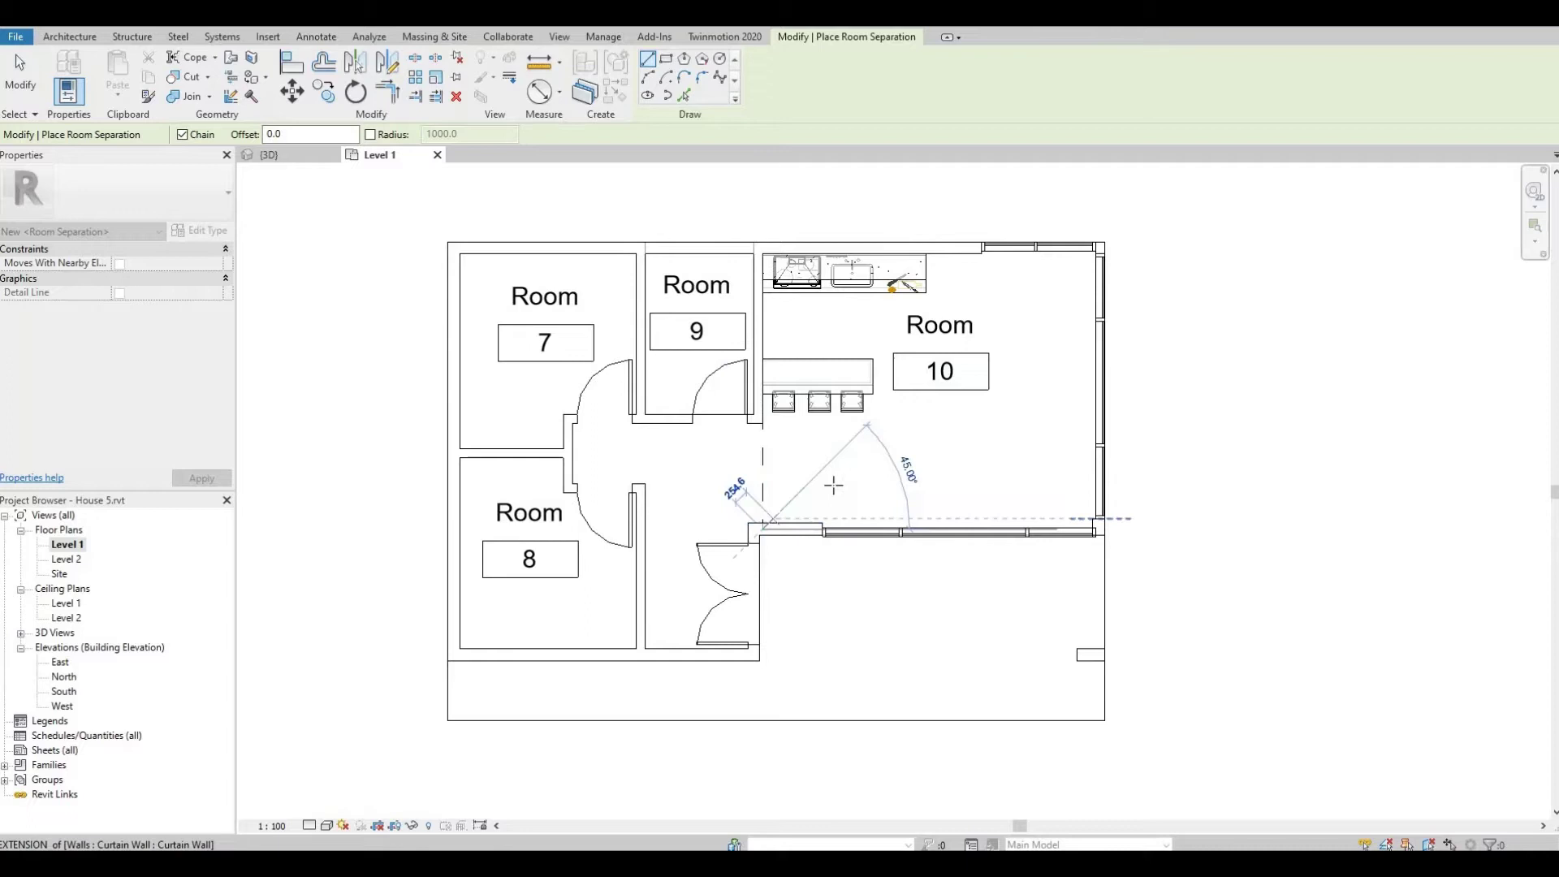
{"action": "key", "text": "Escape"}
{"action": "key", "text": "Escape"}
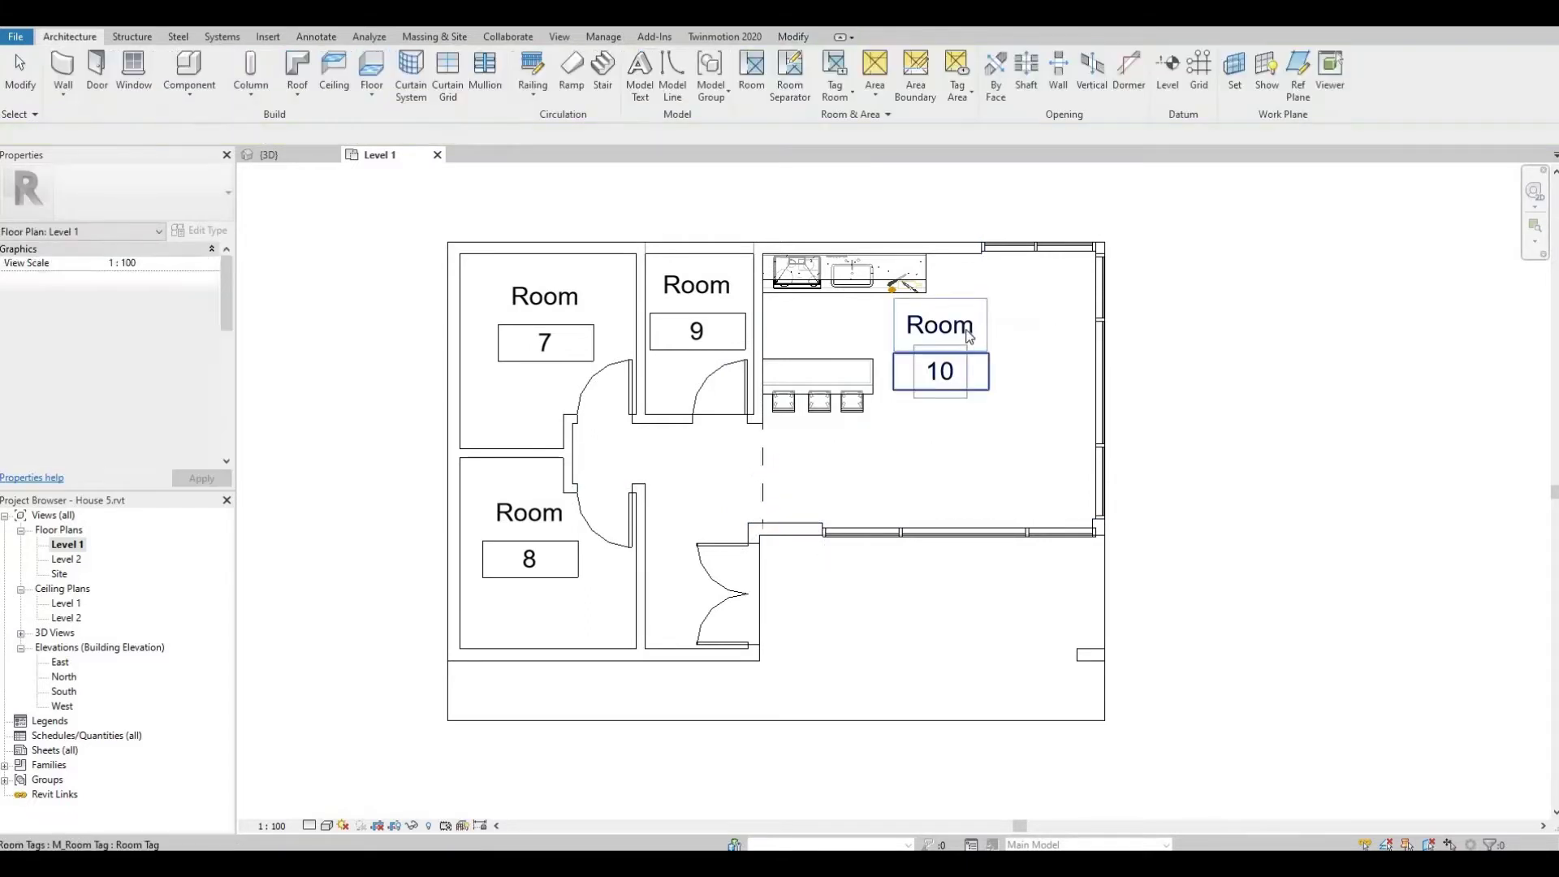
{"action": "left_click", "coordinate": [969, 335]}
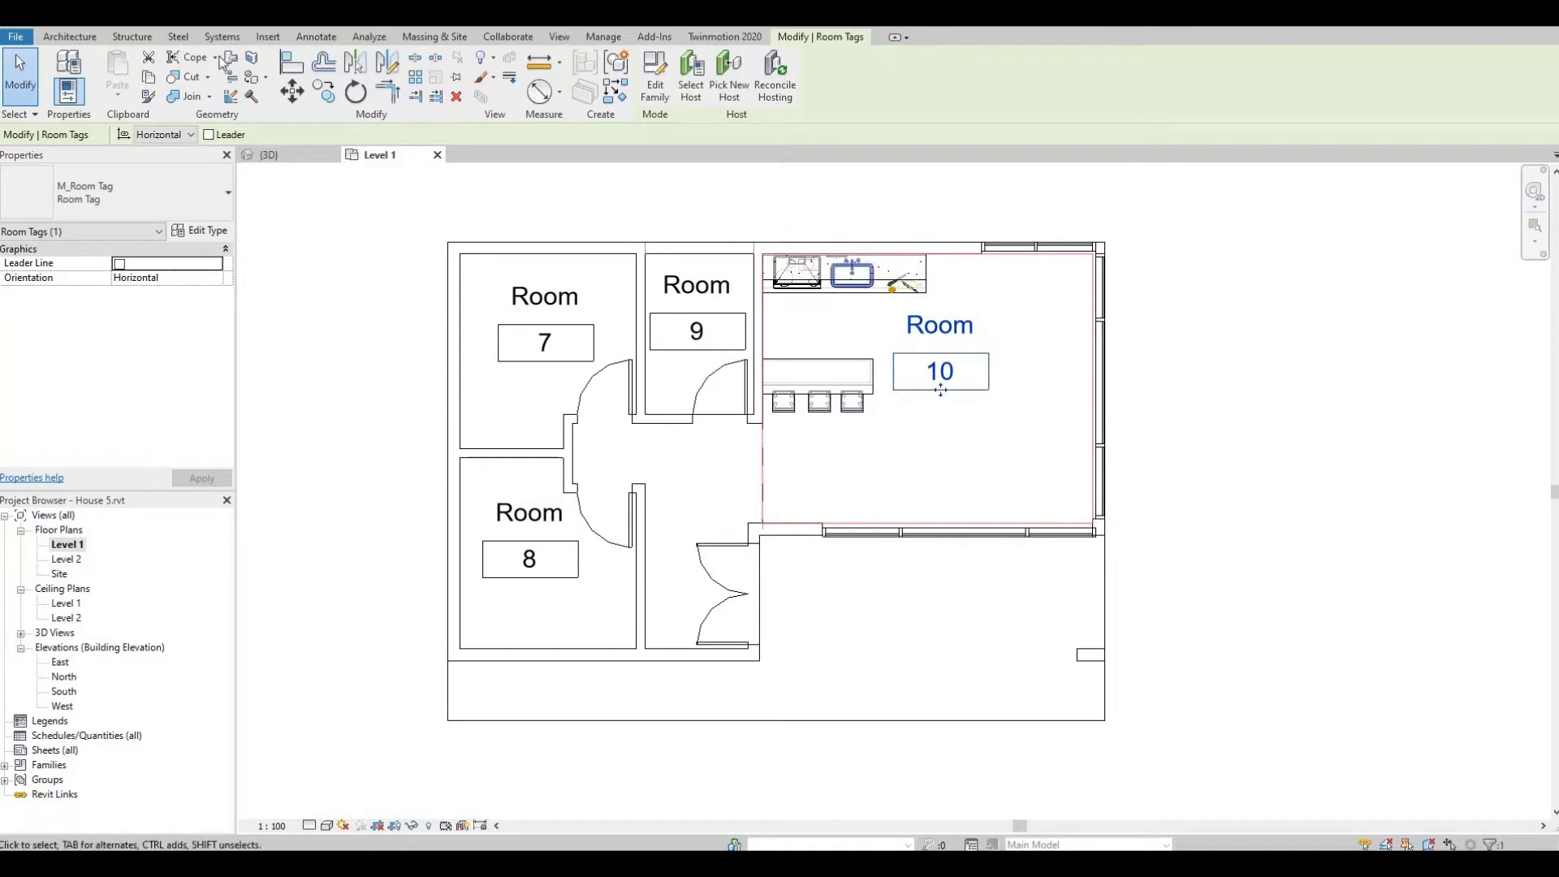
{"action": "left_click", "coordinate": [73, 38]}
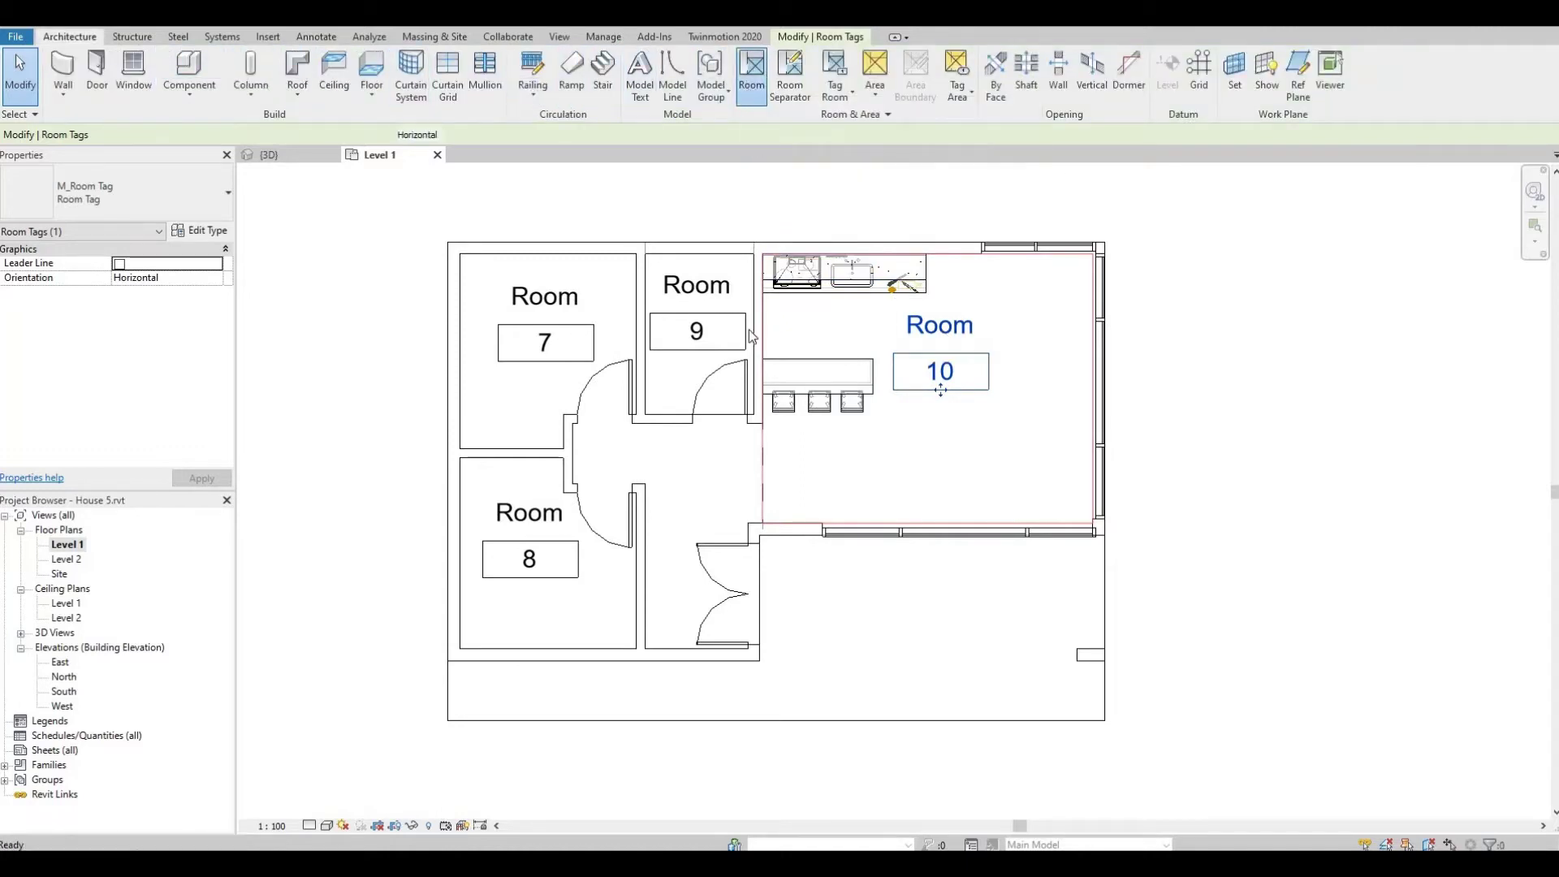
Step: Add a tagged room numbered 11 in the hallway between the bedrooms and kitchen
{"action": "left_click", "coordinate": [748, 88]}
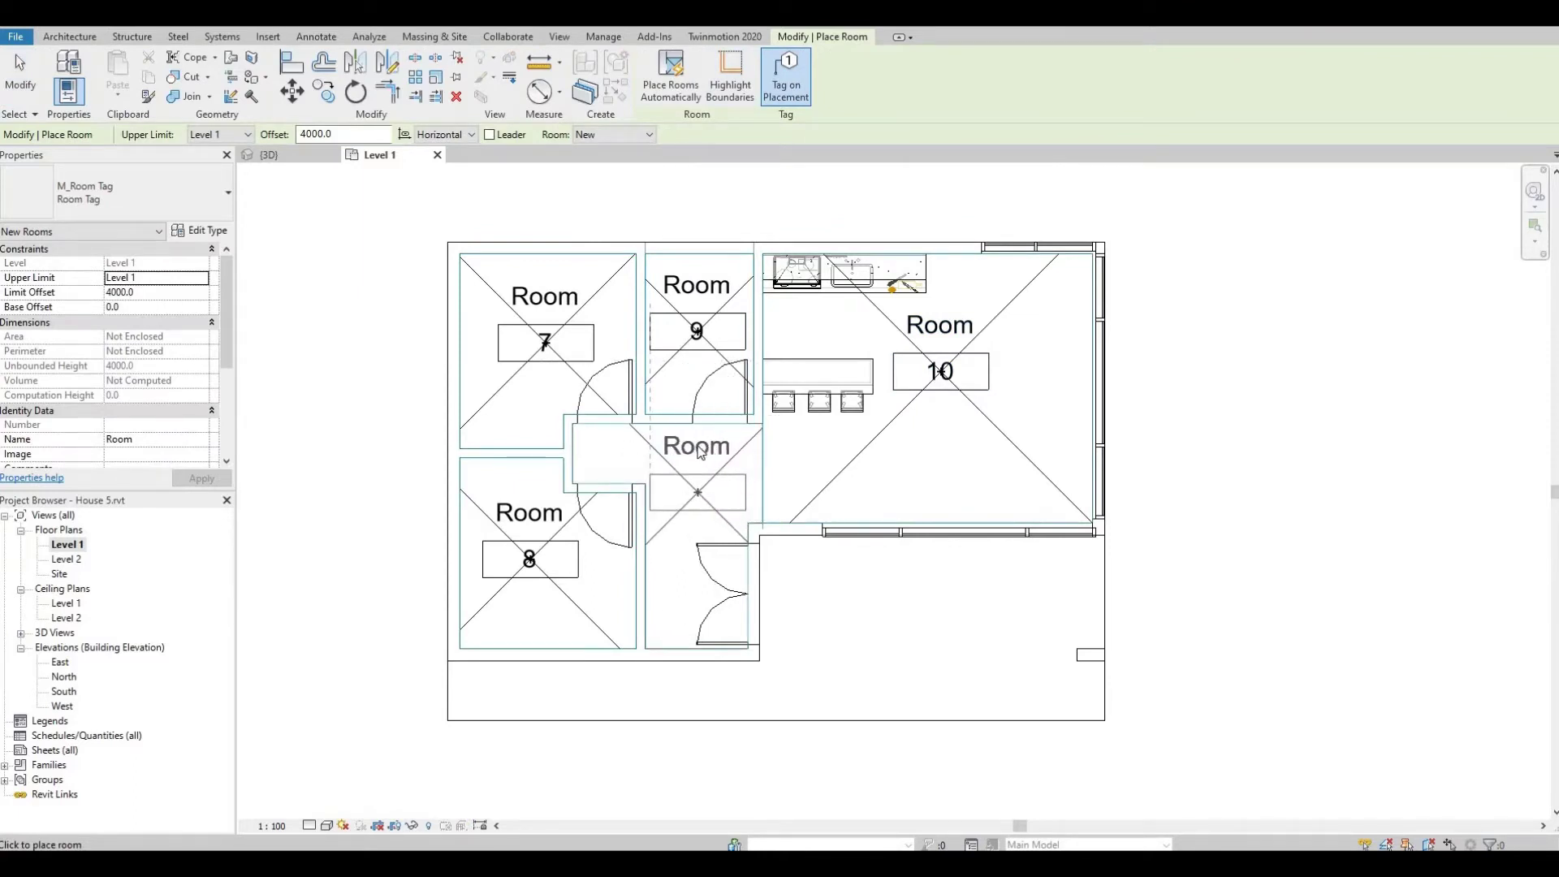
{"action": "left_click", "coordinate": [692, 461]}
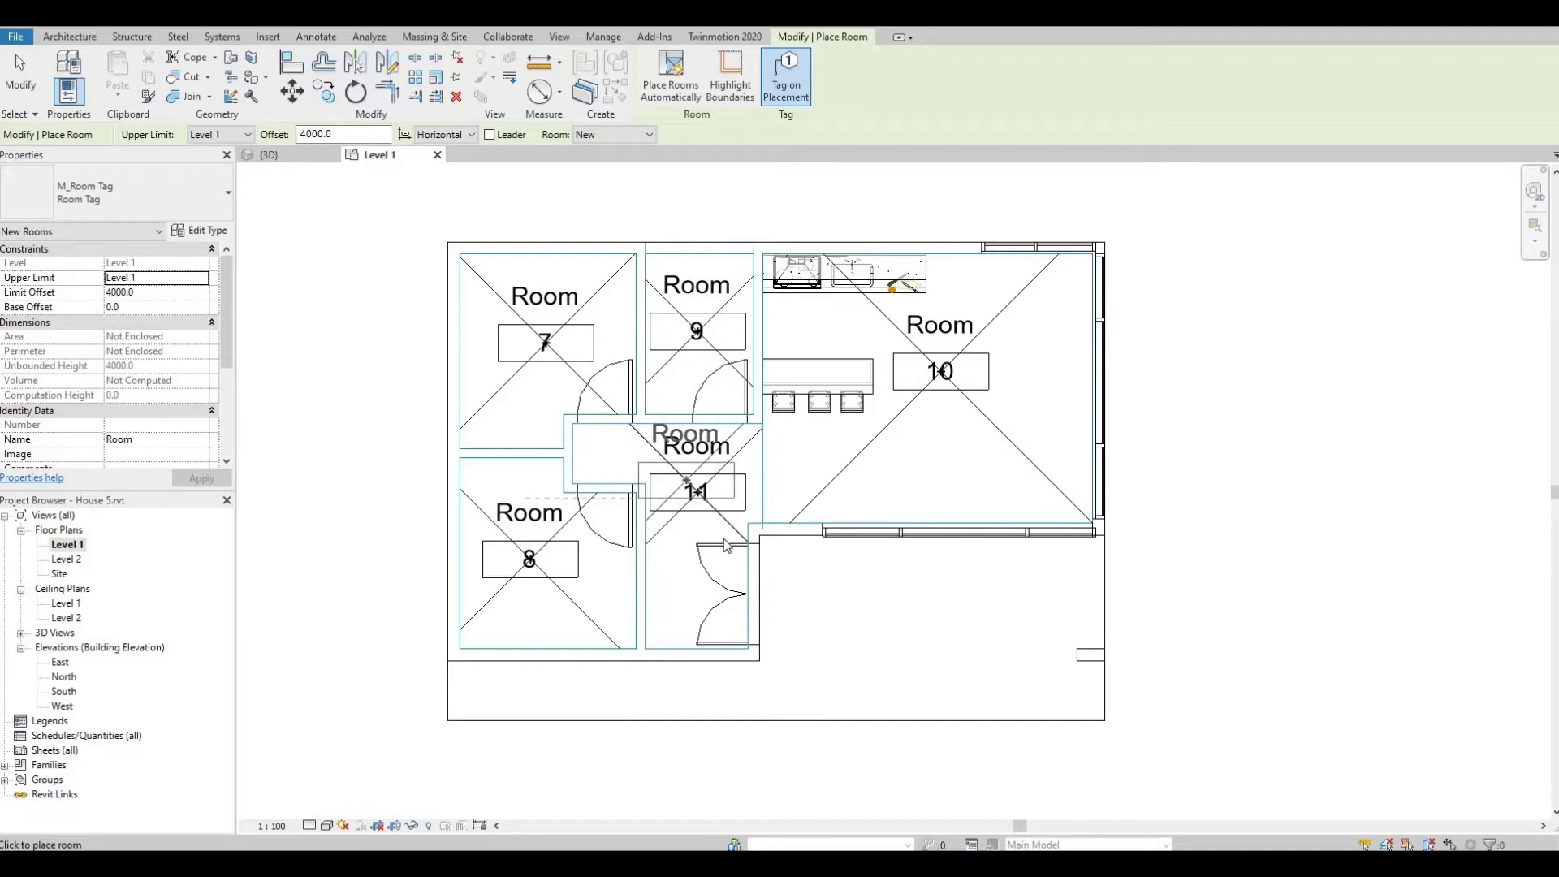
{"action": "key", "text": "Escape"}
{"action": "key", "text": "Escape"}
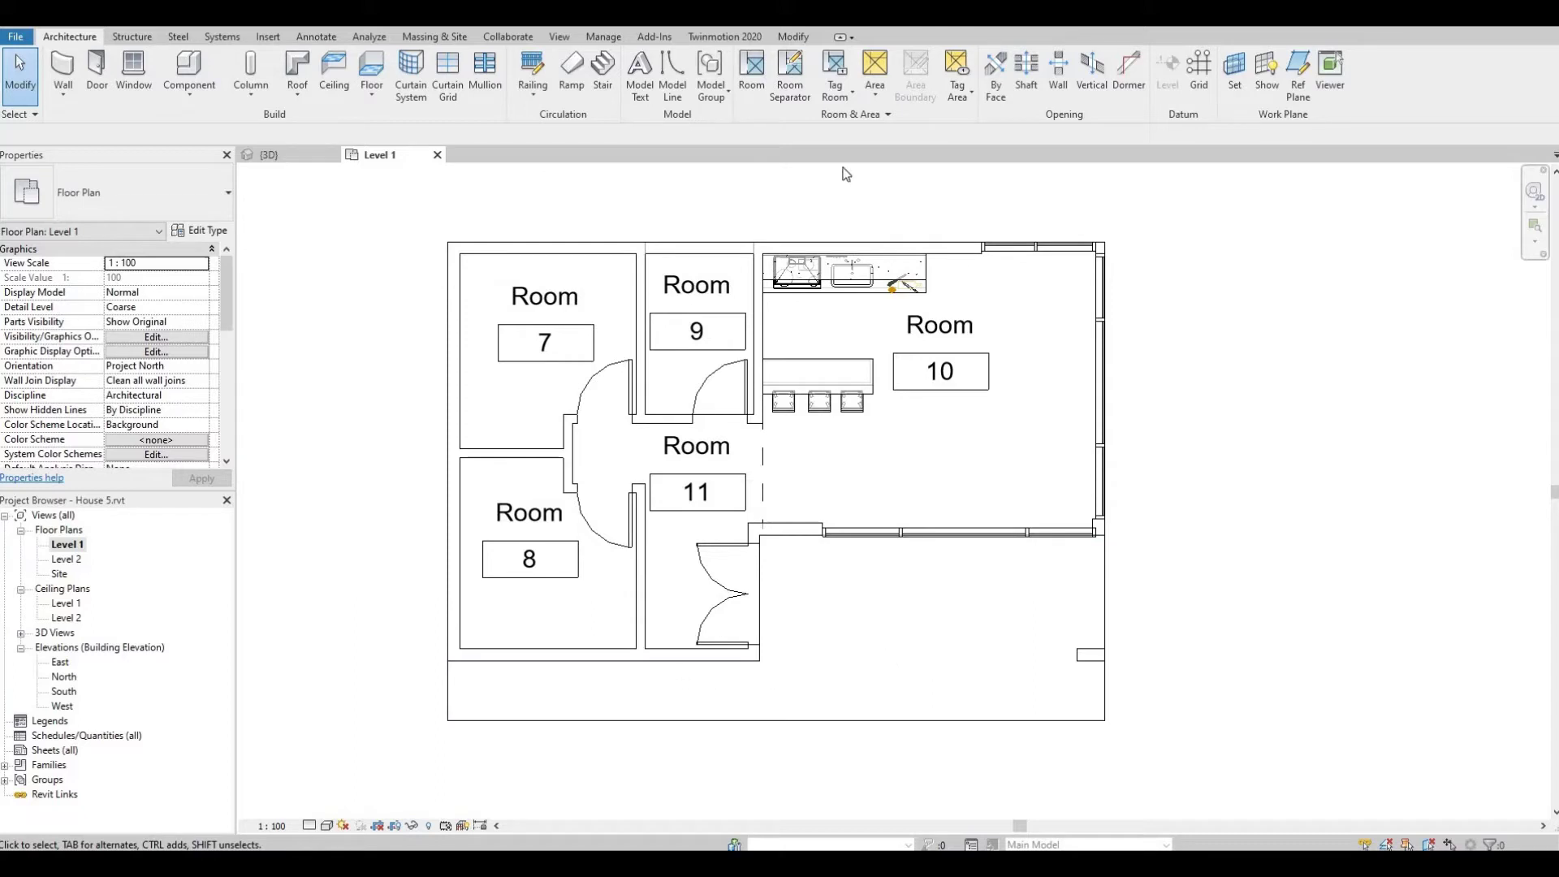
Step: Draw room separation lines along the floor's bottom edge and up its right edge to the wall corner
{"action": "left_click", "coordinate": [794, 91]}
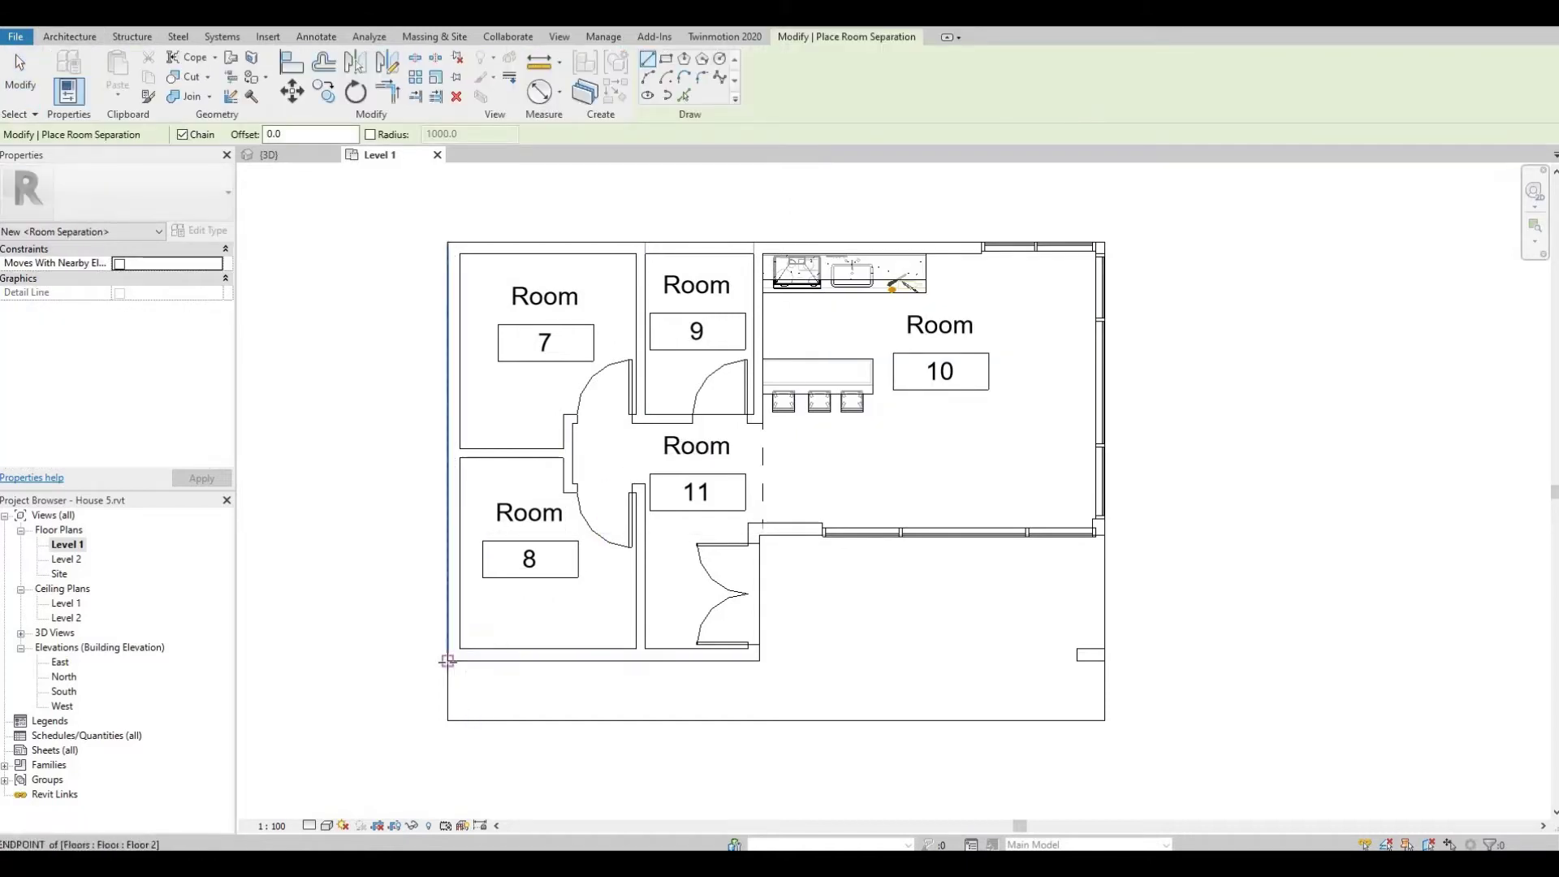
{"action": "left_click", "coordinate": [447, 676]}
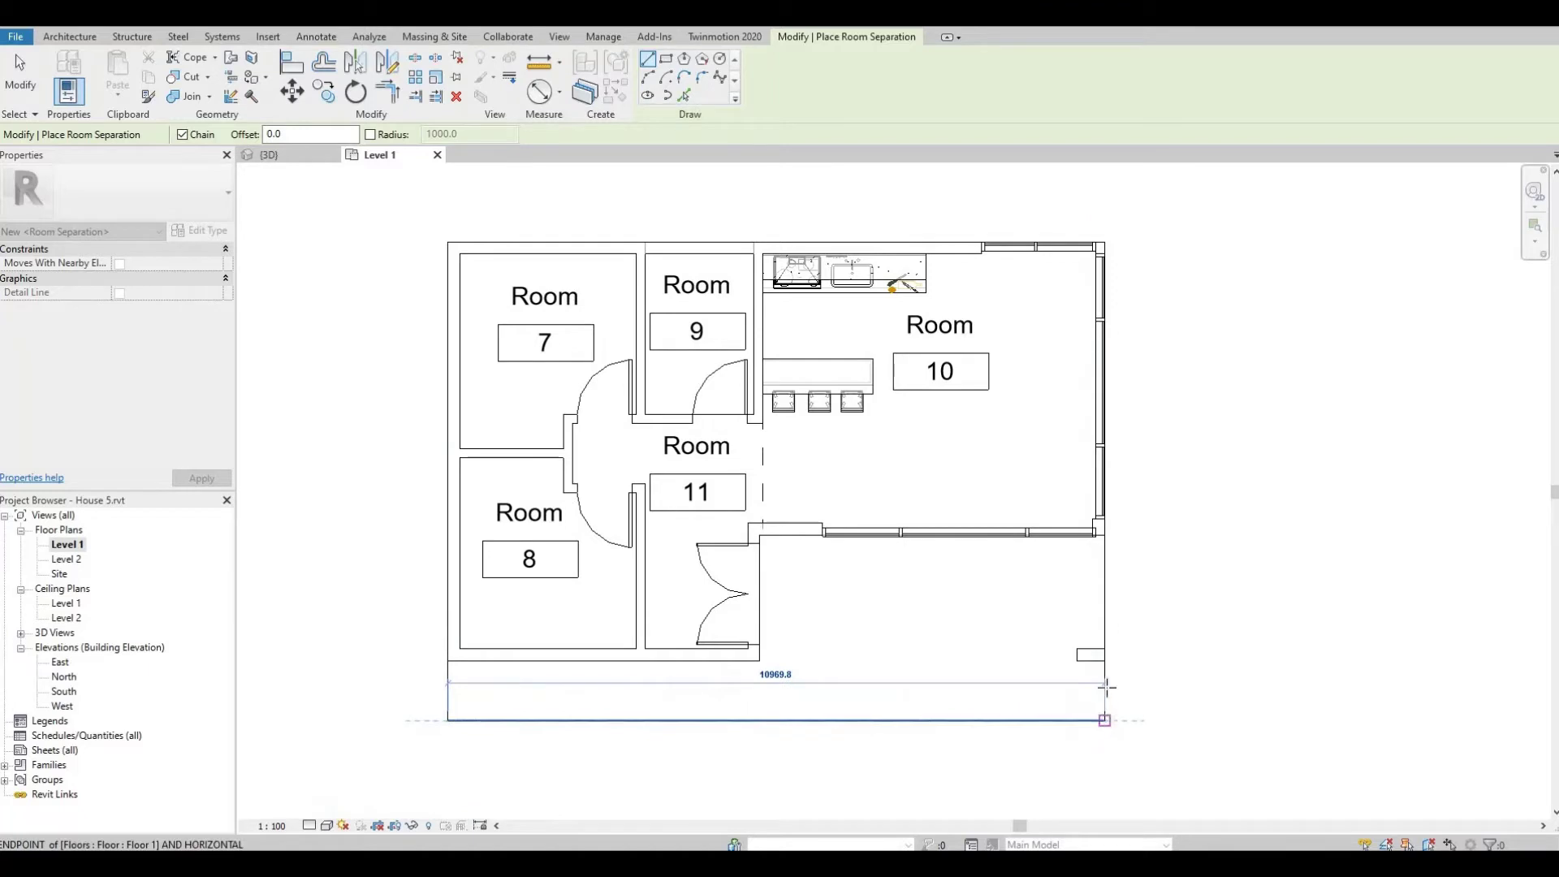
{"action": "left_click", "coordinate": [1104, 718]}
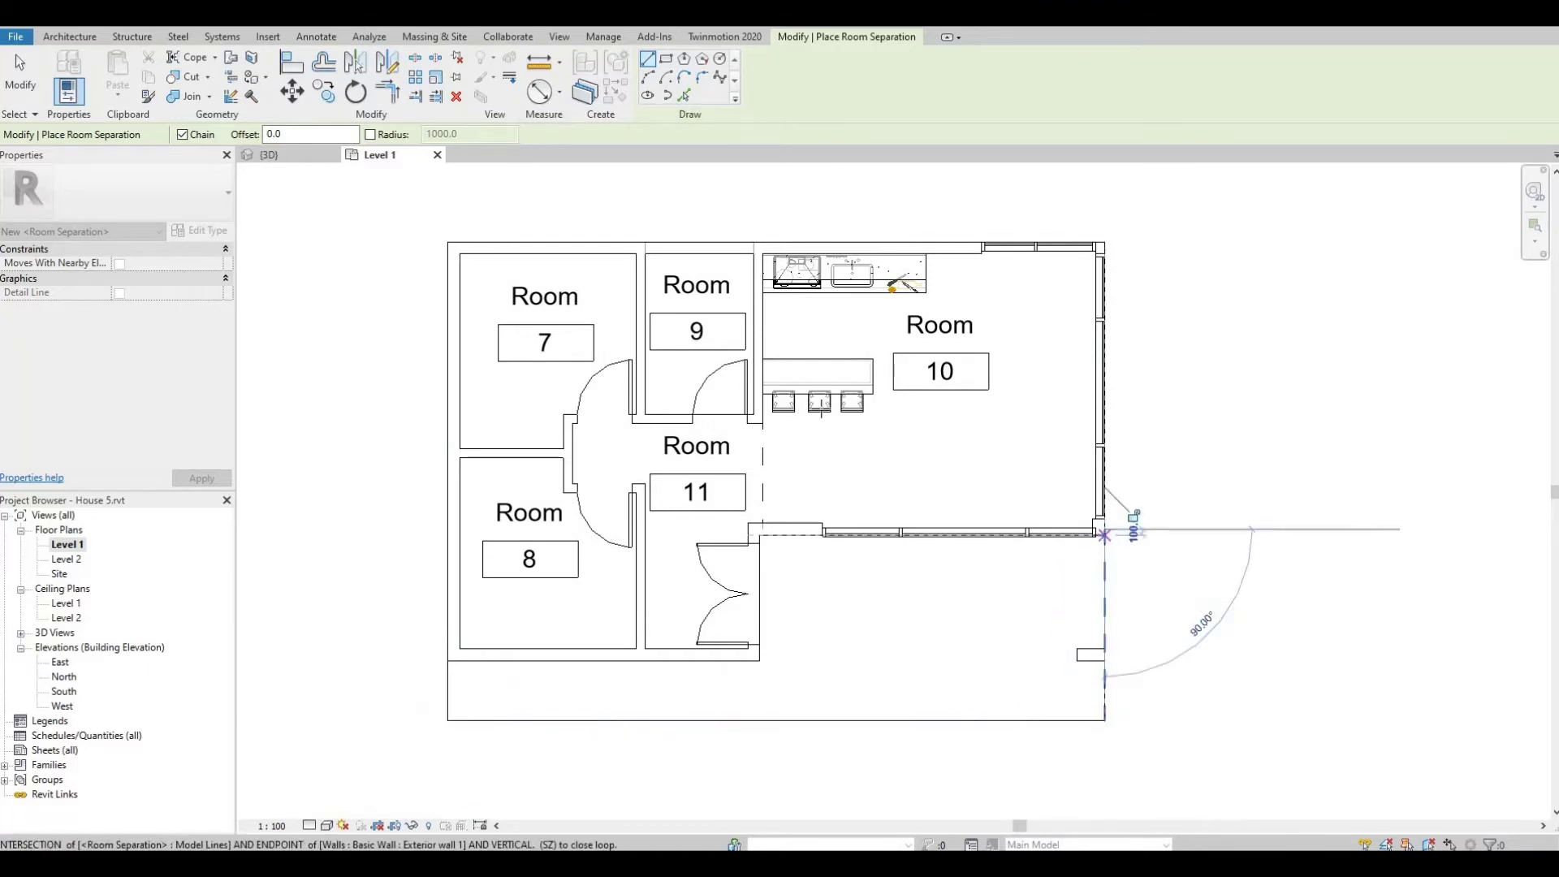
{"action": "left_click", "coordinate": [1105, 535]}
{"action": "key", "text": "Escape"}
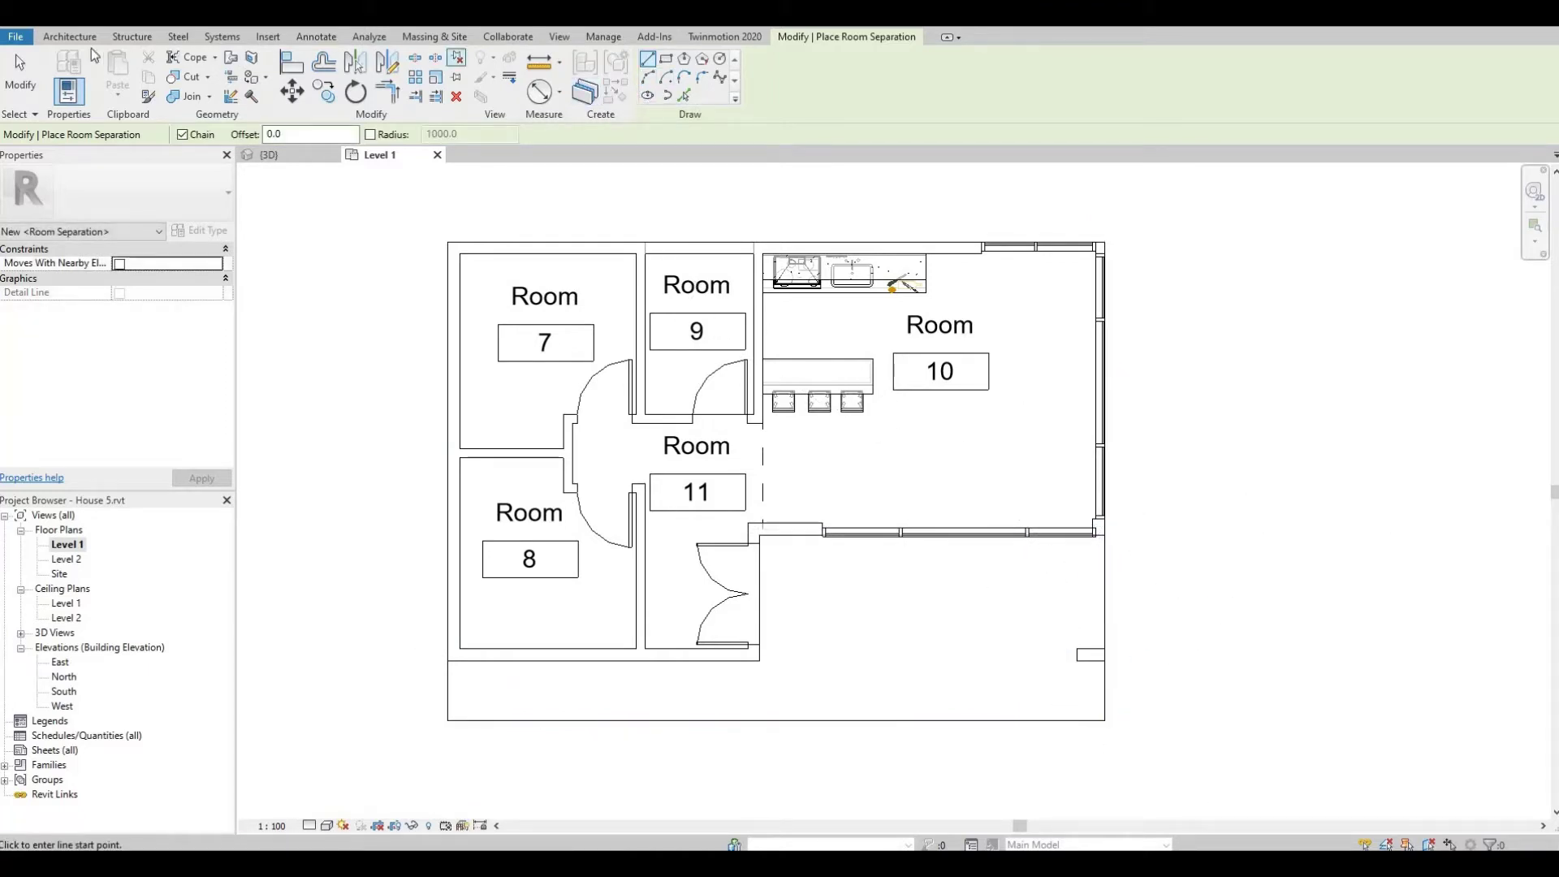
Step: Place room 12 in the newly bounded bottom-right area
{"action": "left_click", "coordinate": [80, 37]}
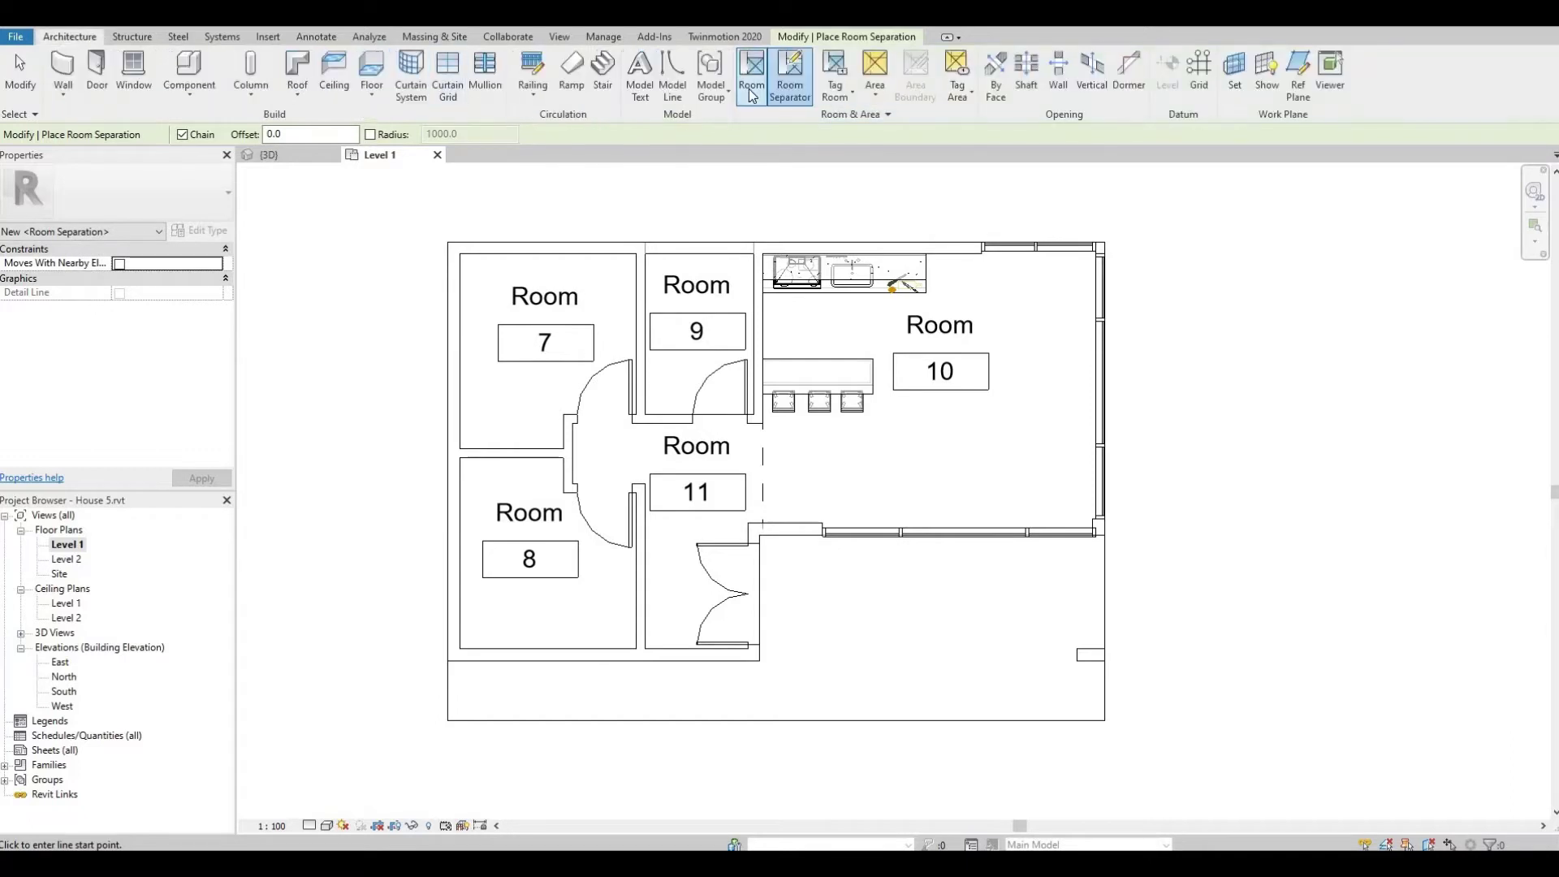
{"action": "left_click", "coordinate": [751, 91]}
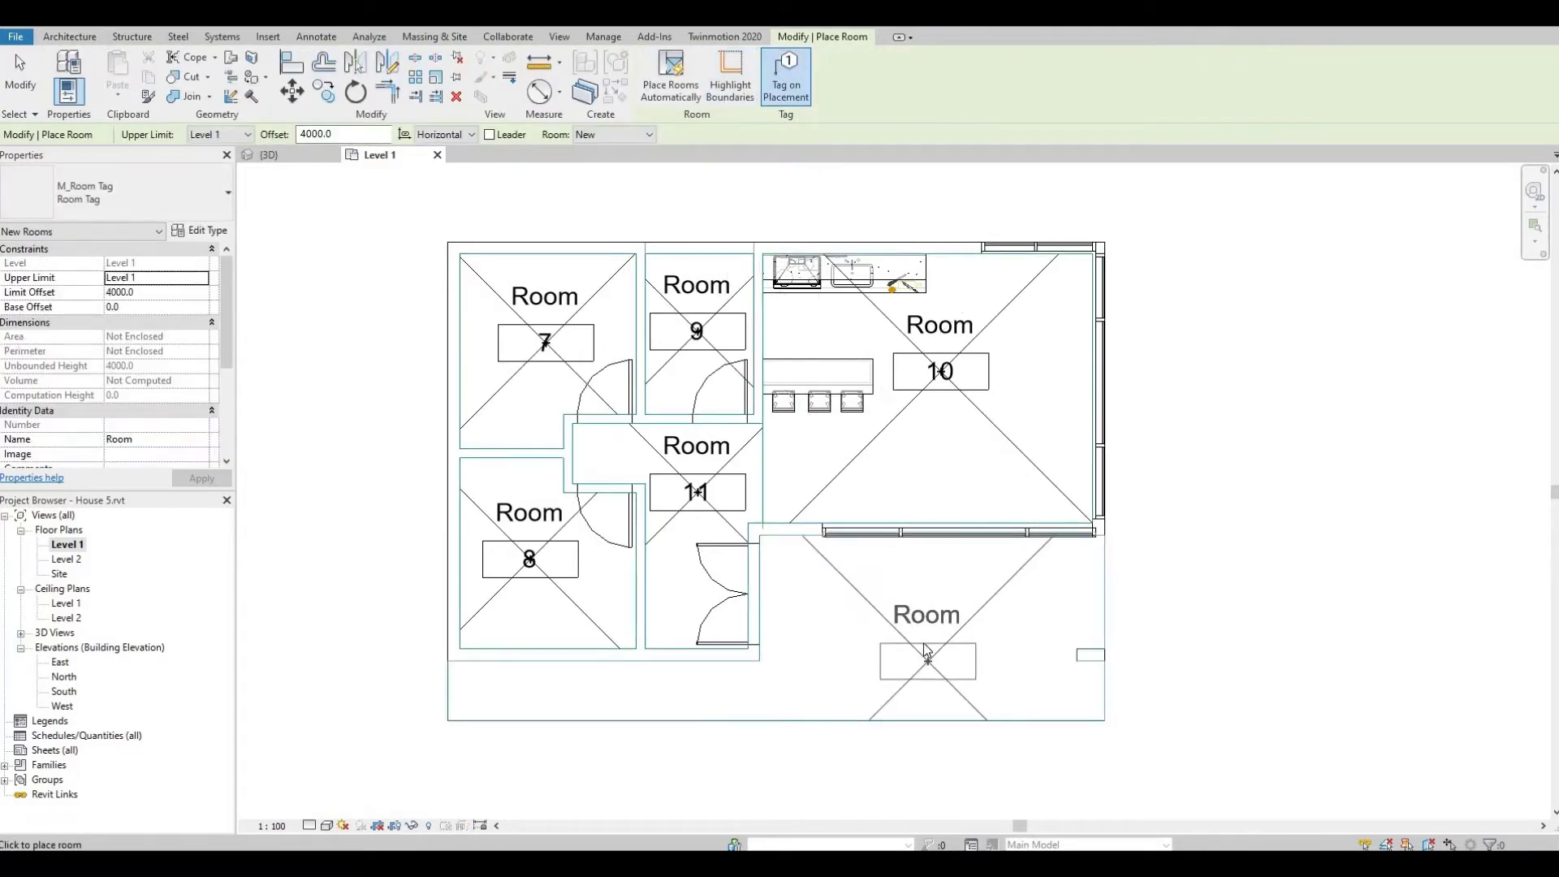
{"action": "left_click", "coordinate": [916, 680]}
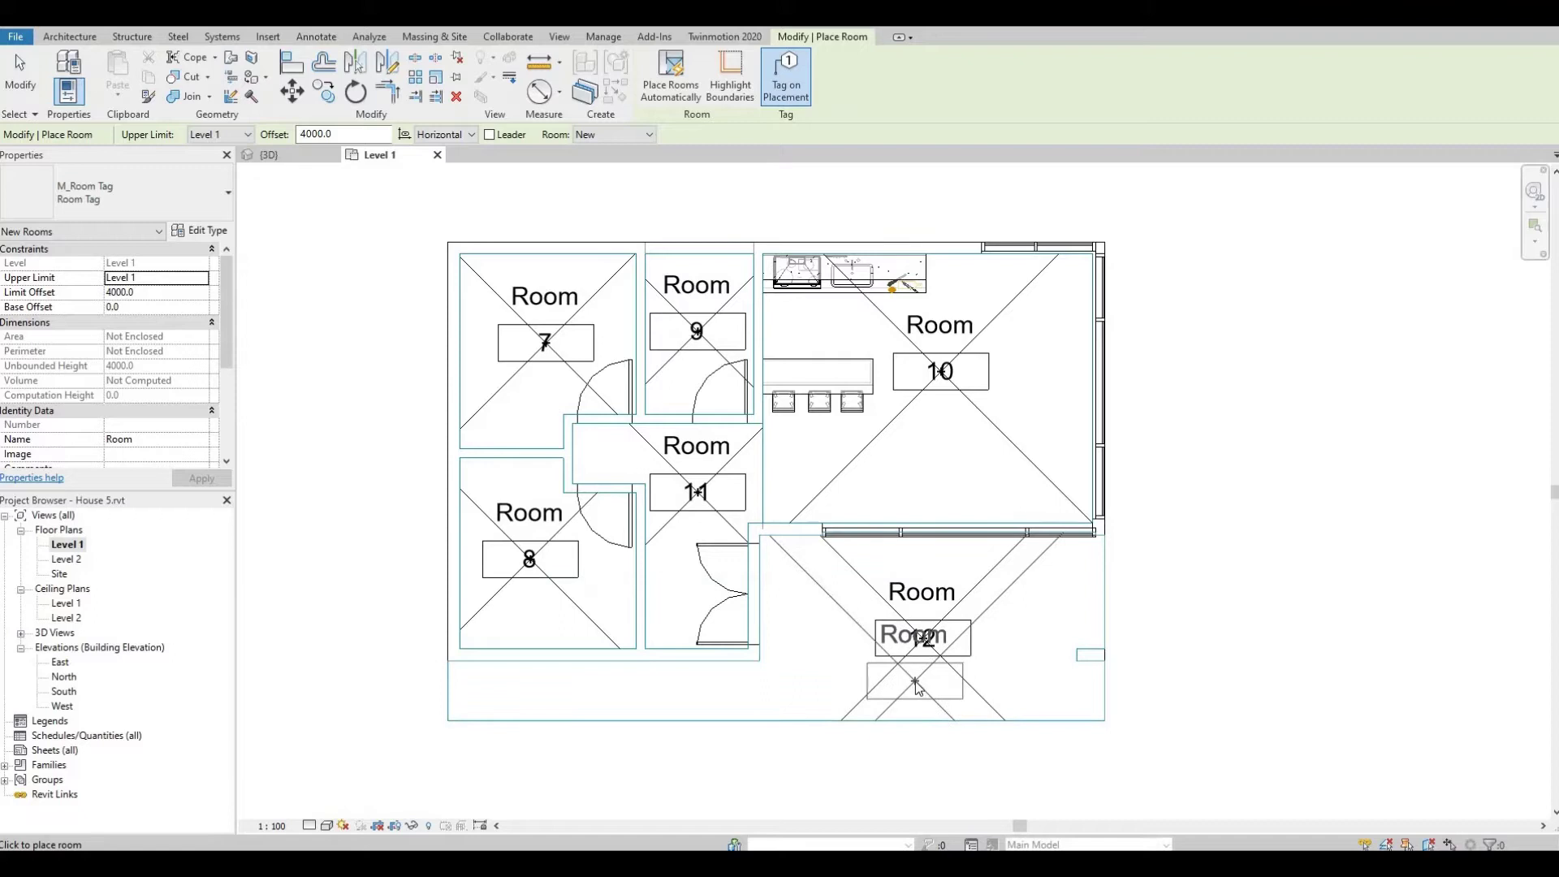
{"action": "key", "text": "Escape"}
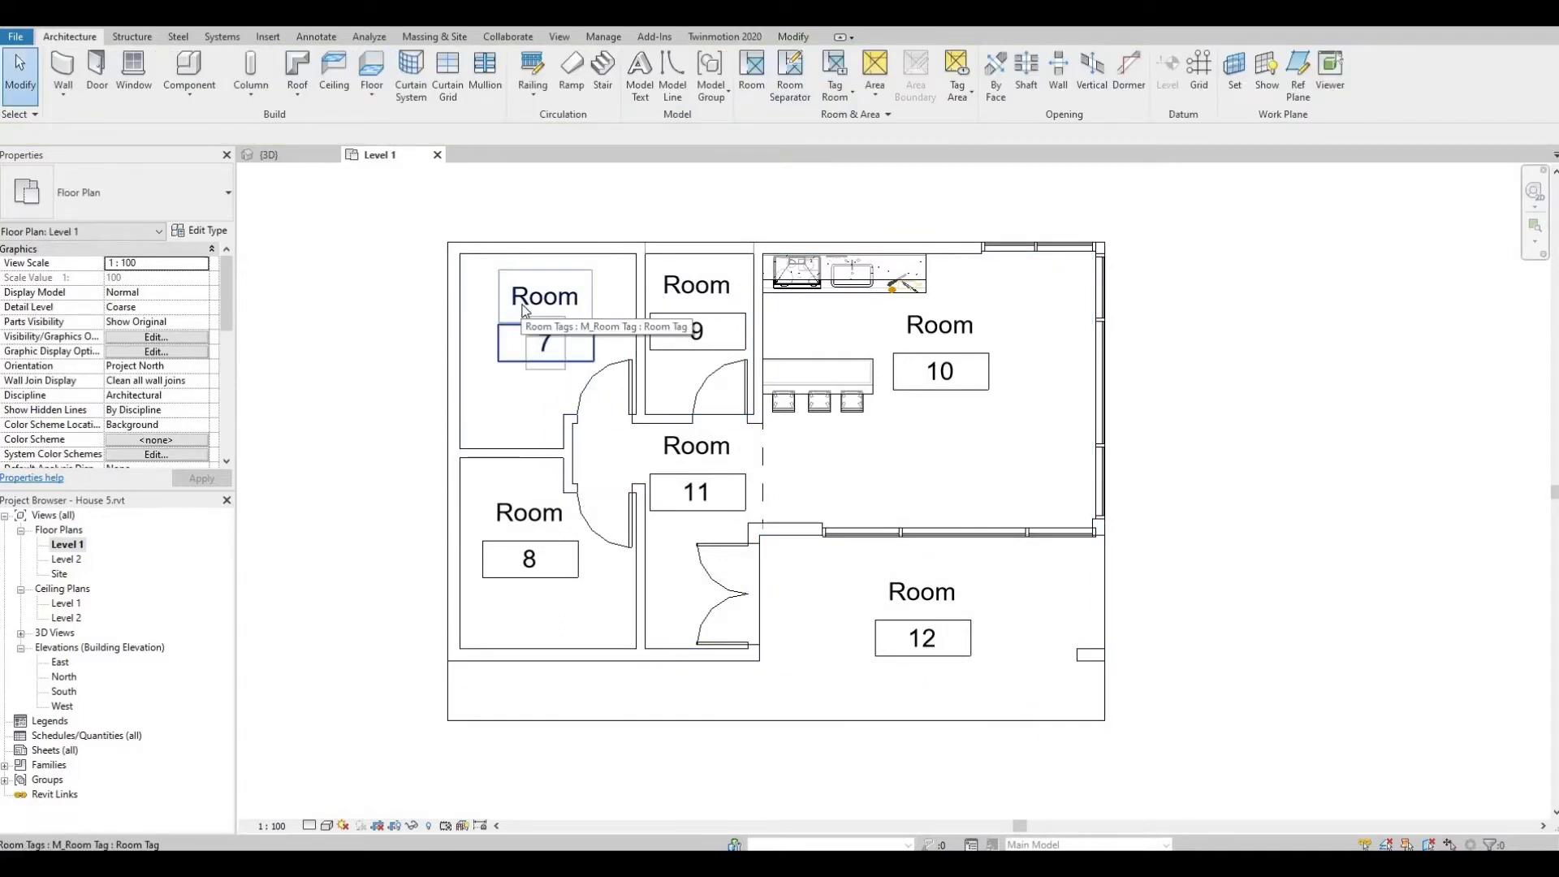
Step: Rename room 7 to Bedroom 1 and renumber it 1
{"action": "left_click", "coordinate": [566, 303]}
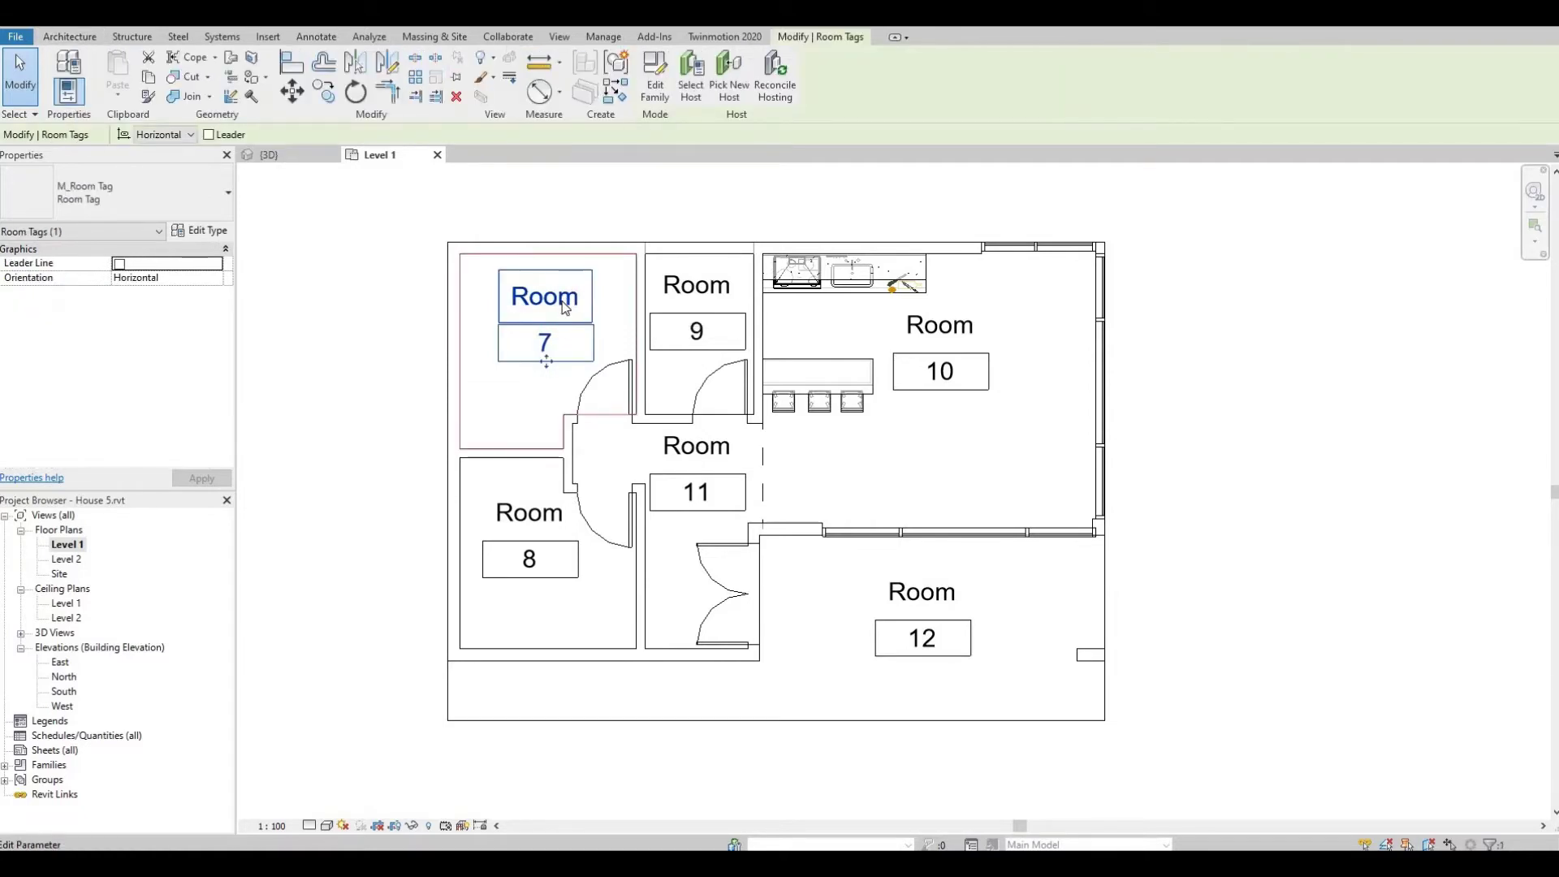
{"action": "left_click", "coordinate": [566, 304]}
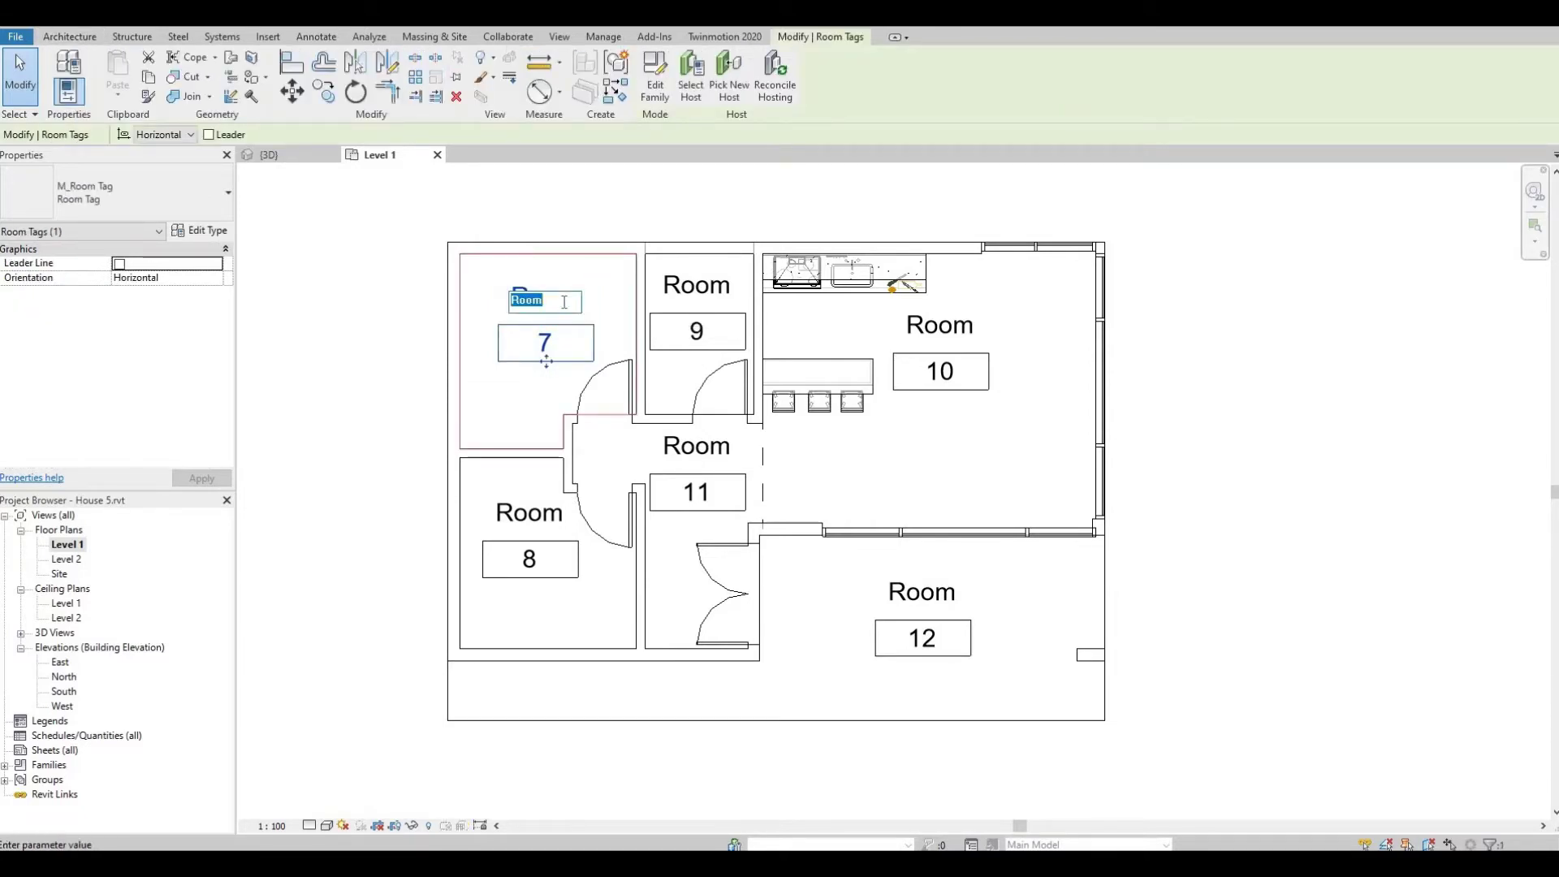
{"action": "type", "text": "Bedroom 1"}
{"action": "key", "text": "Return"}
{"action": "left_click", "coordinate": [552, 343]}
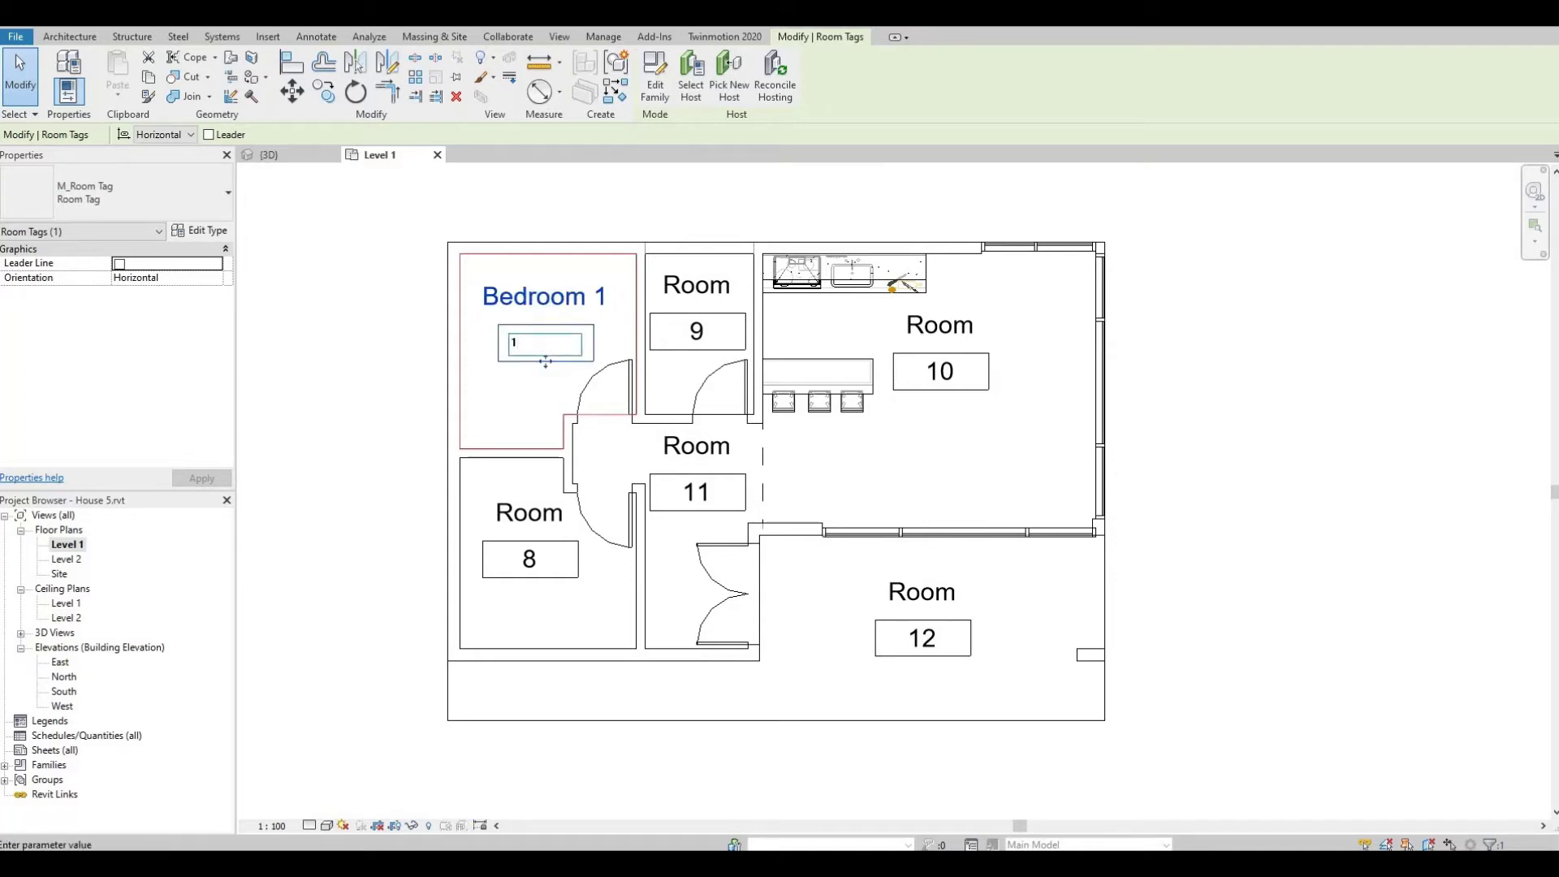
{"action": "key", "text": "Return"}
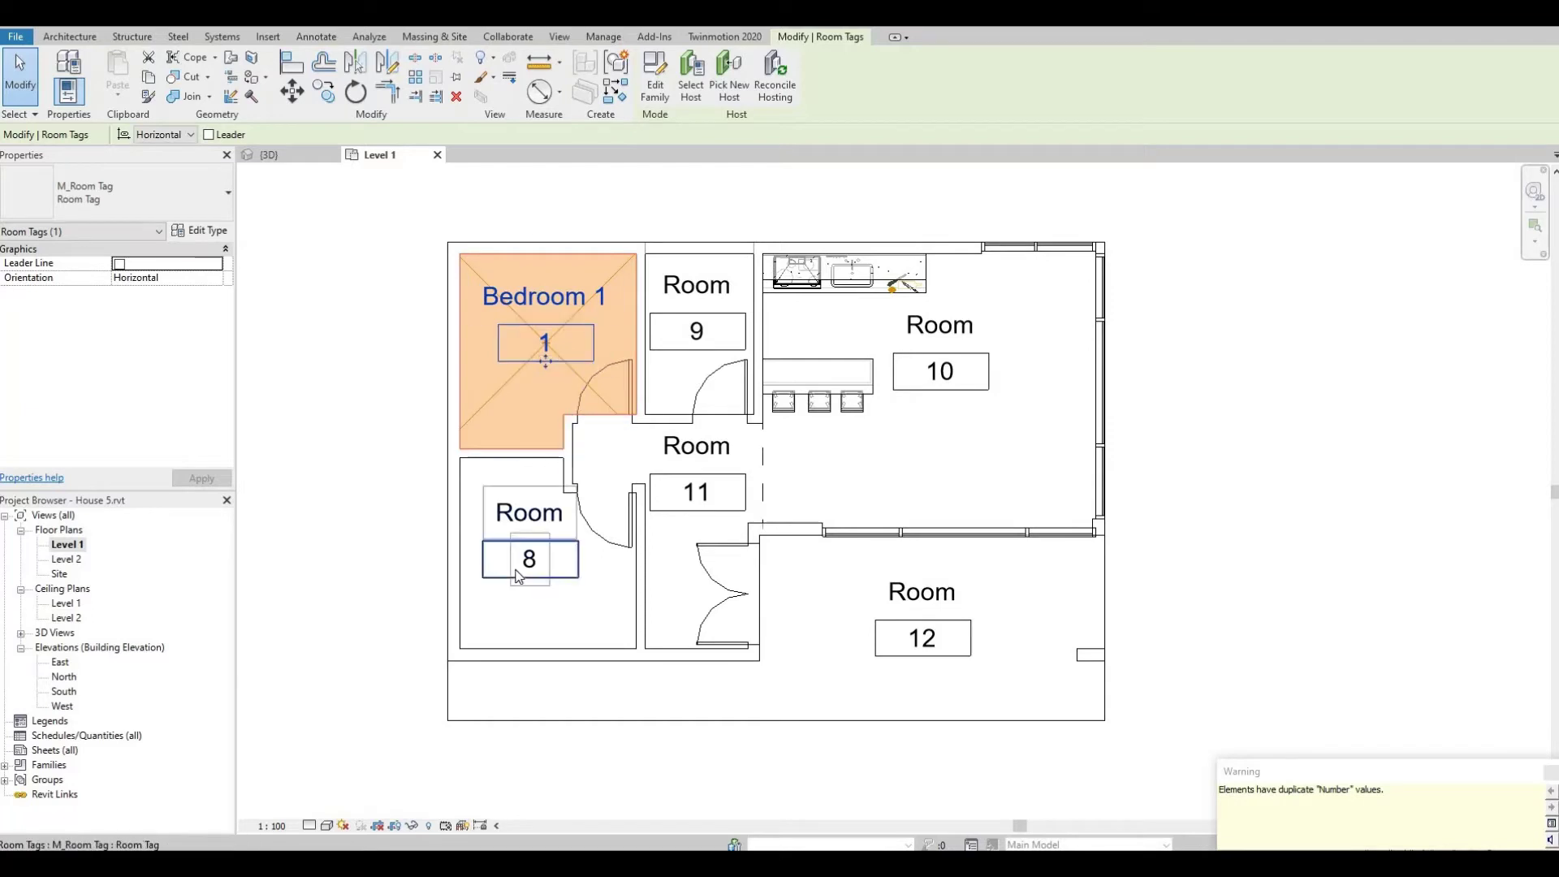
Step: Rename room 8 to Bedroom 2 with number 2
{"action": "left_click", "coordinate": [532, 520]}
{"action": "left_click", "coordinate": [536, 517]}
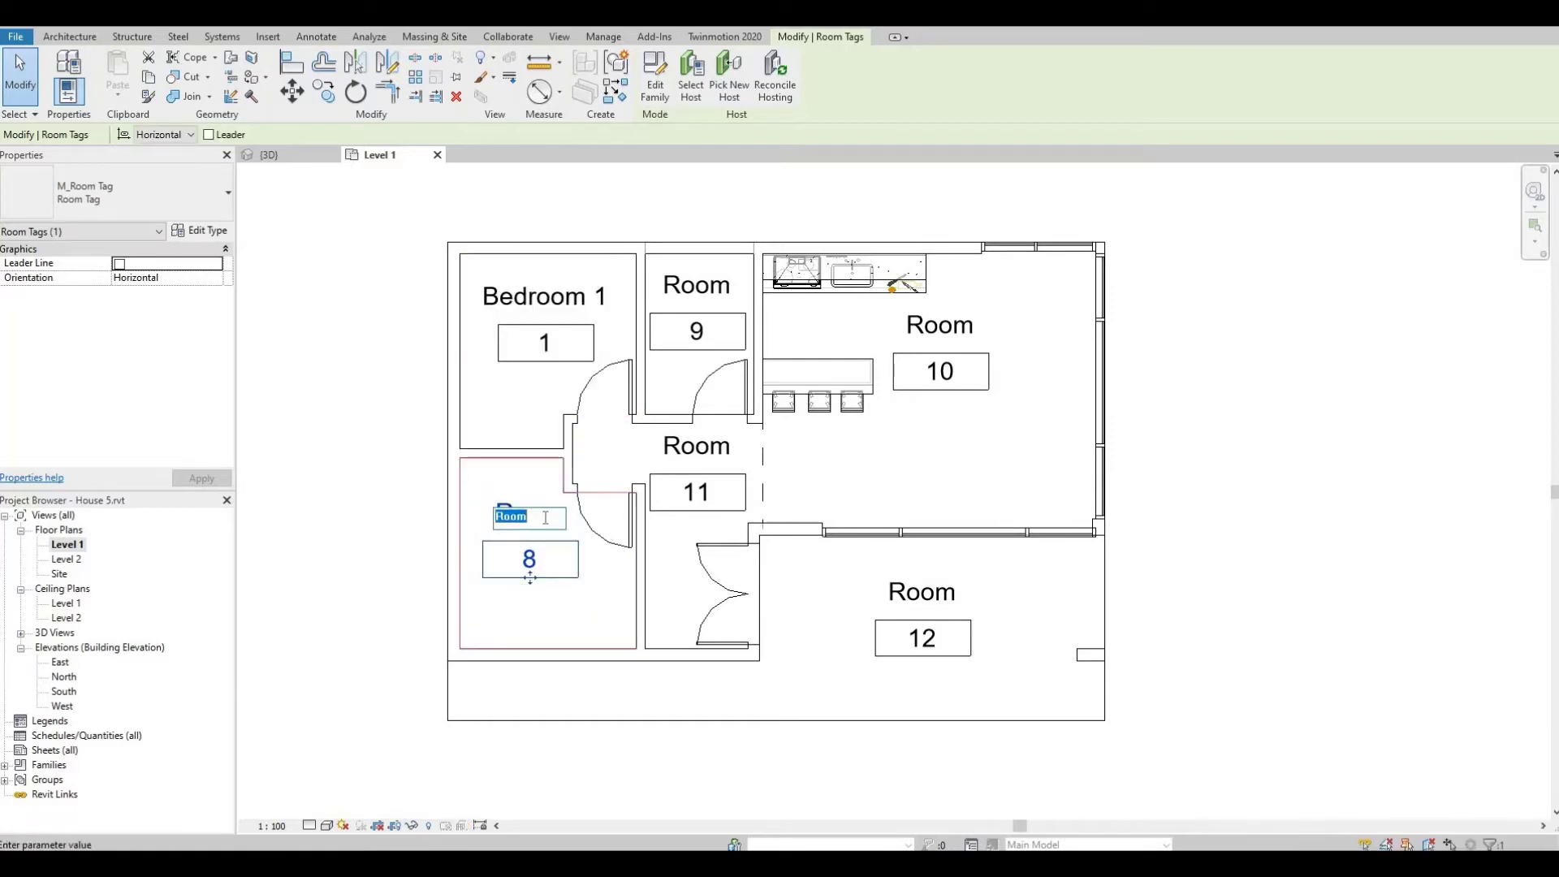
{"action": "type", "text": "Bedr"}
{"action": "left_click", "coordinate": [531, 560]}
{"action": "left_click", "coordinate": [530, 560]}
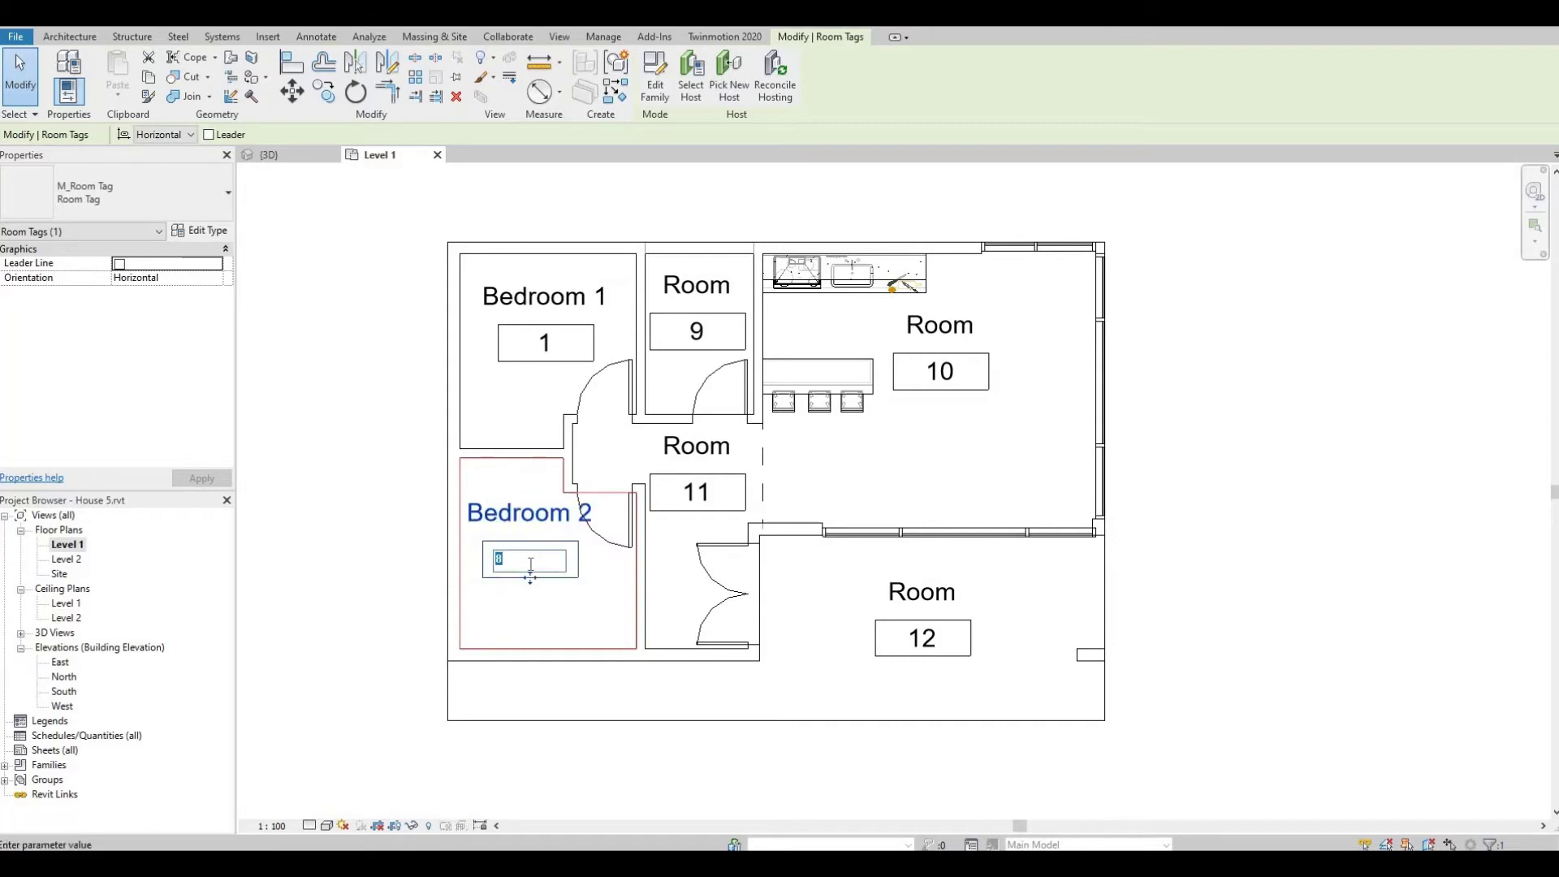
{"action": "type", "text": "2"}
{"action": "key", "text": "Return"}
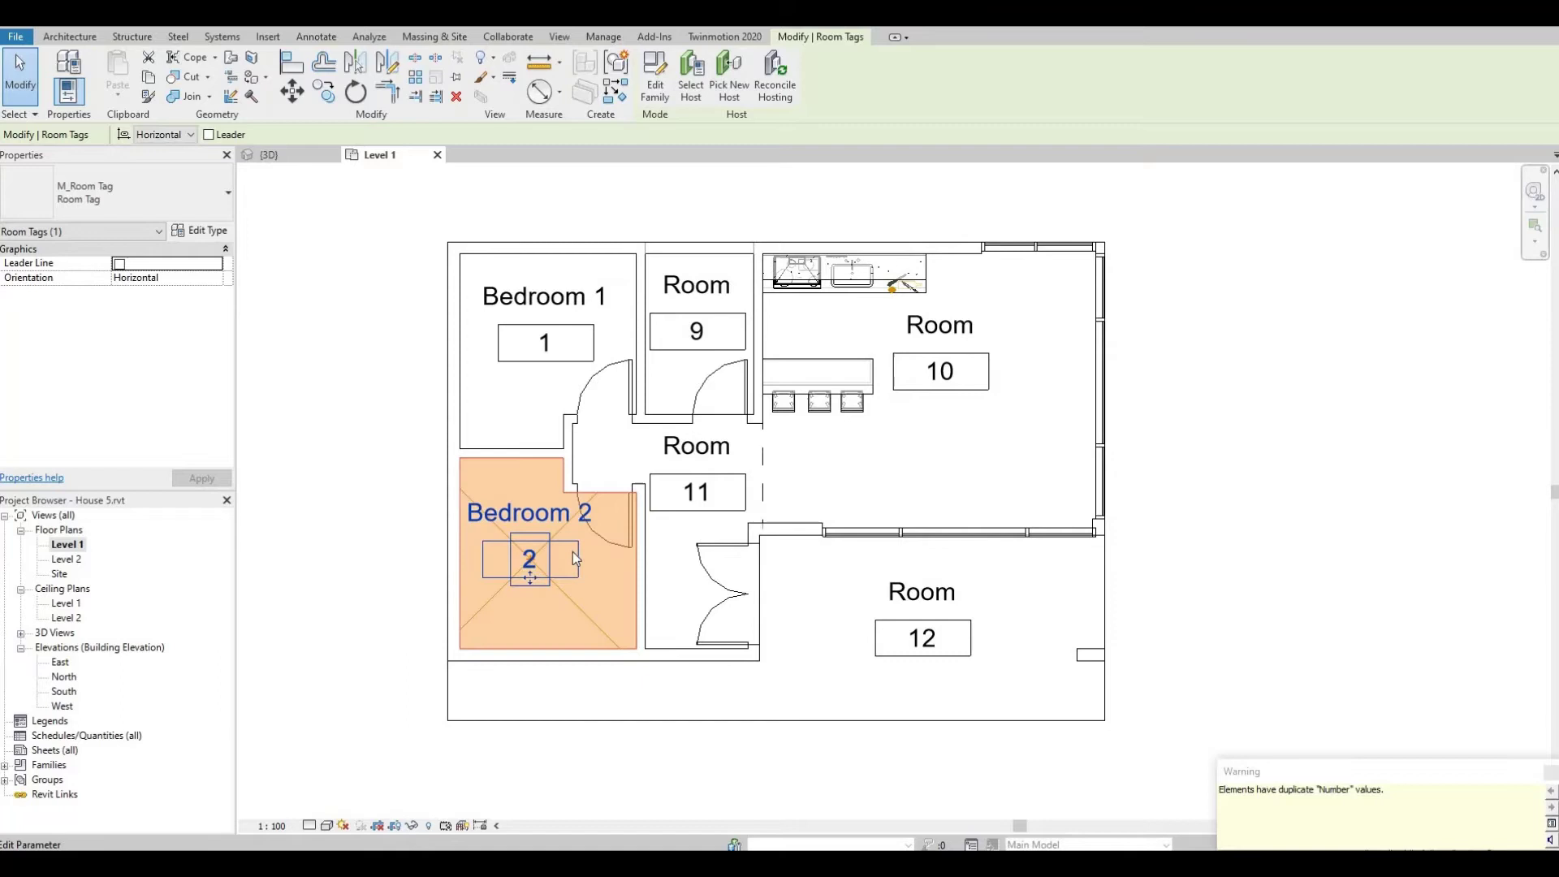
Step: Rename room 9 to Washroom with number 3
{"action": "left_click", "coordinate": [696, 286]}
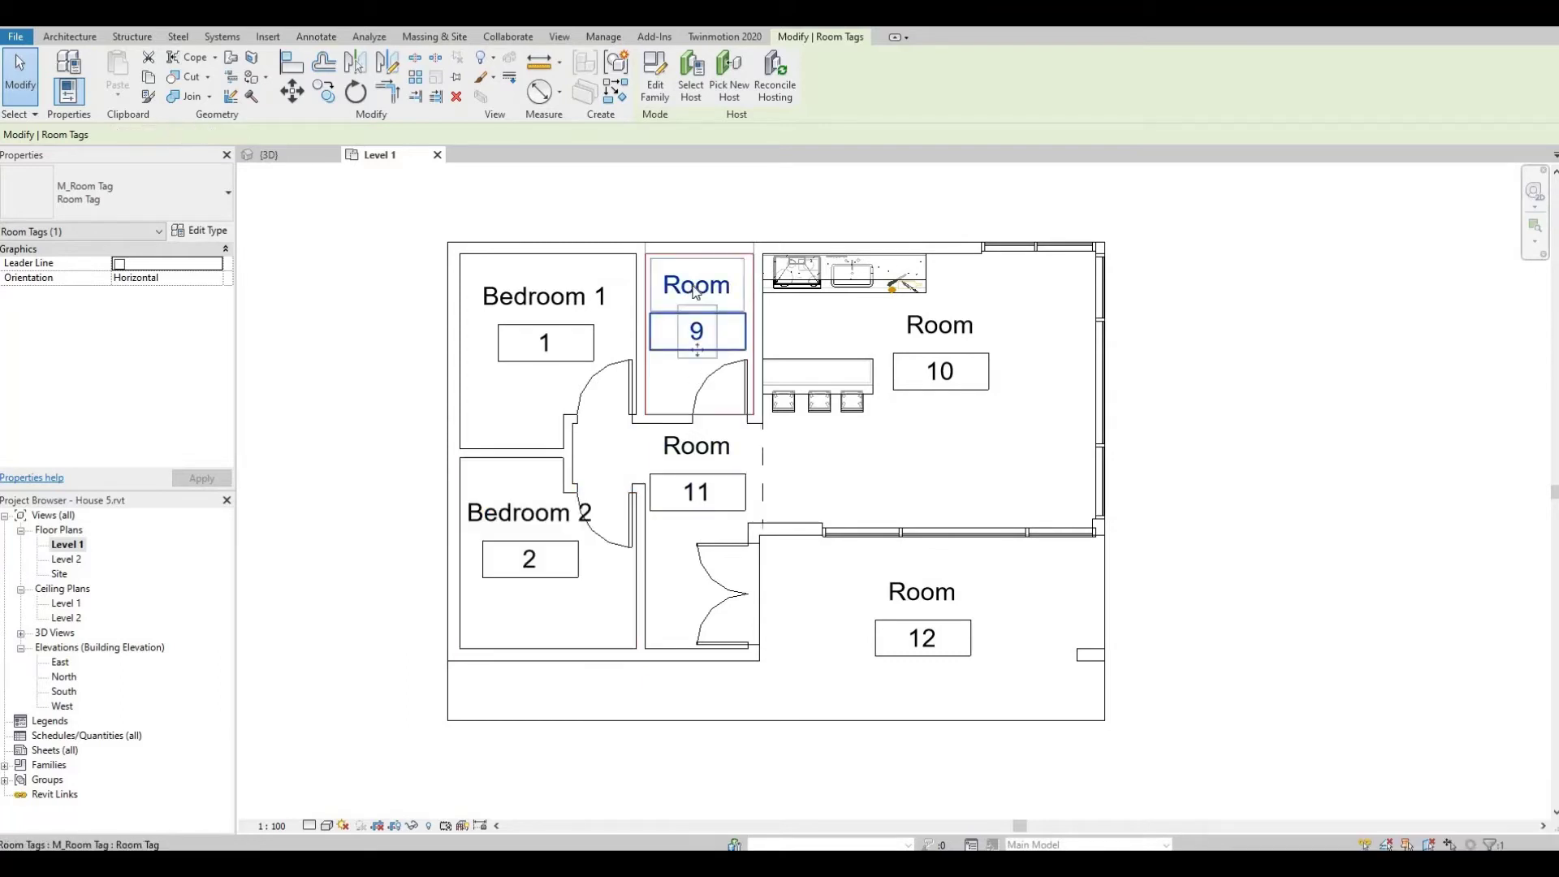
{"action": "left_click", "coordinate": [696, 286]}
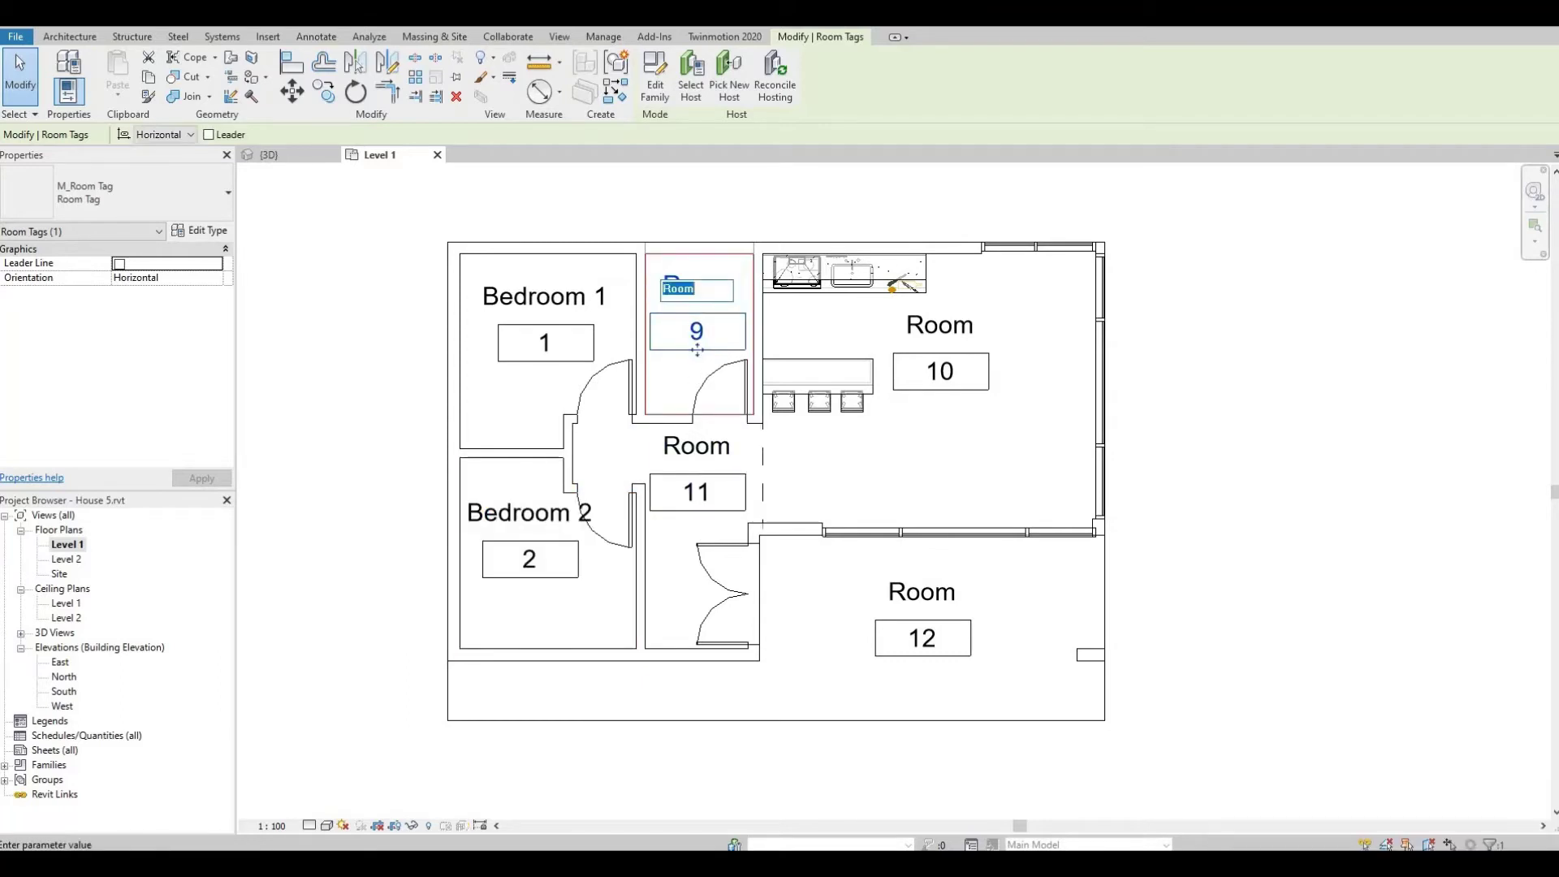
{"action": "type", "text": "T"}
{"action": "left_click", "coordinate": [703, 328]}
{"action": "left_click", "coordinate": [698, 331]}
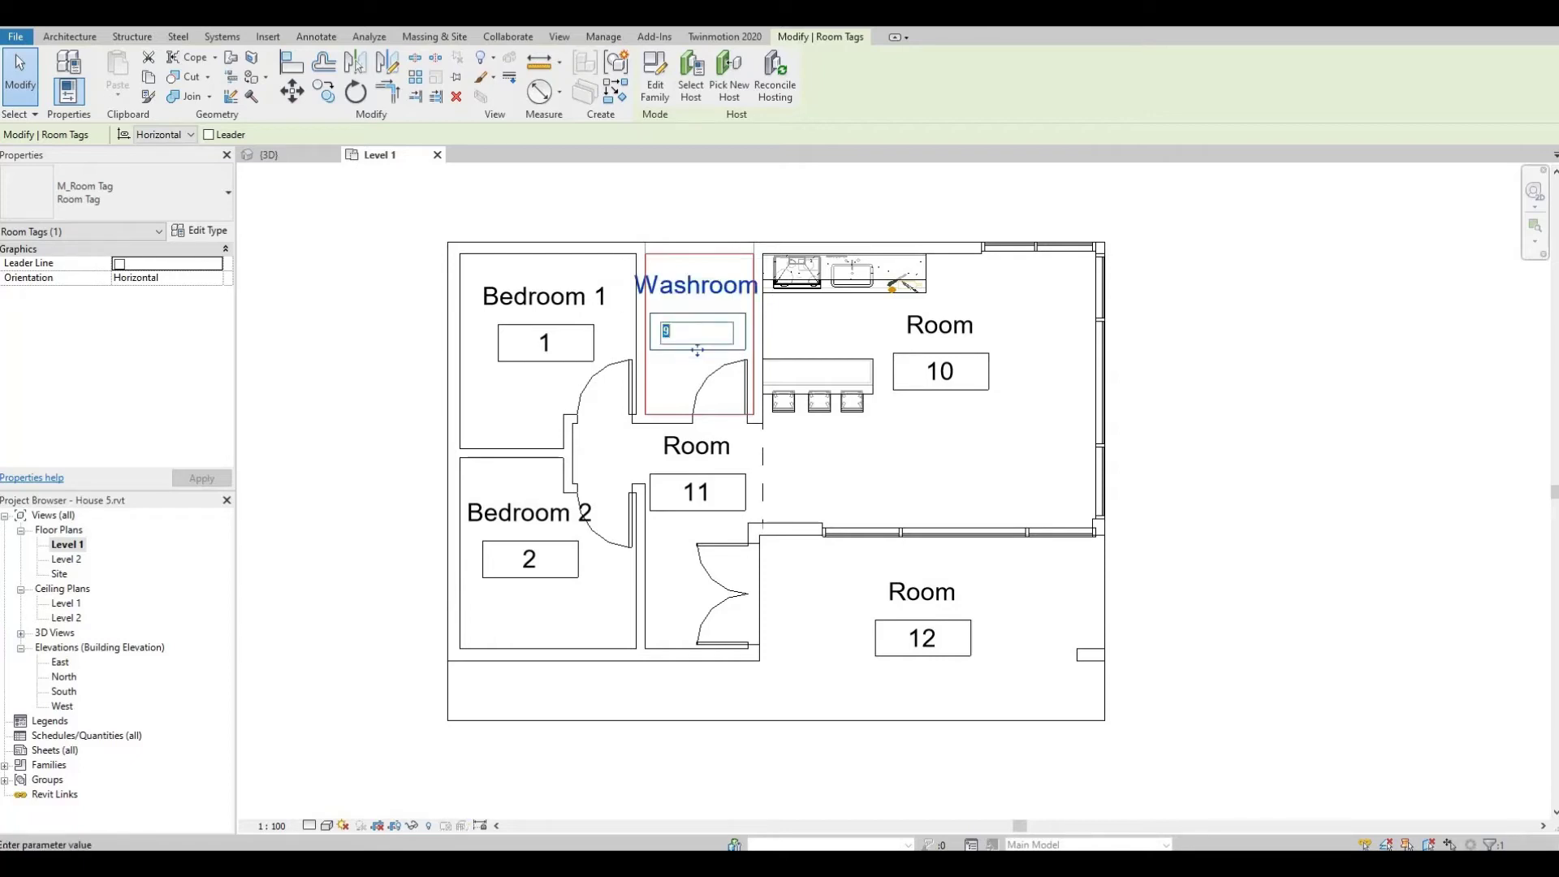
{"action": "type", "text": "3"}
{"action": "key", "text": "Return"}
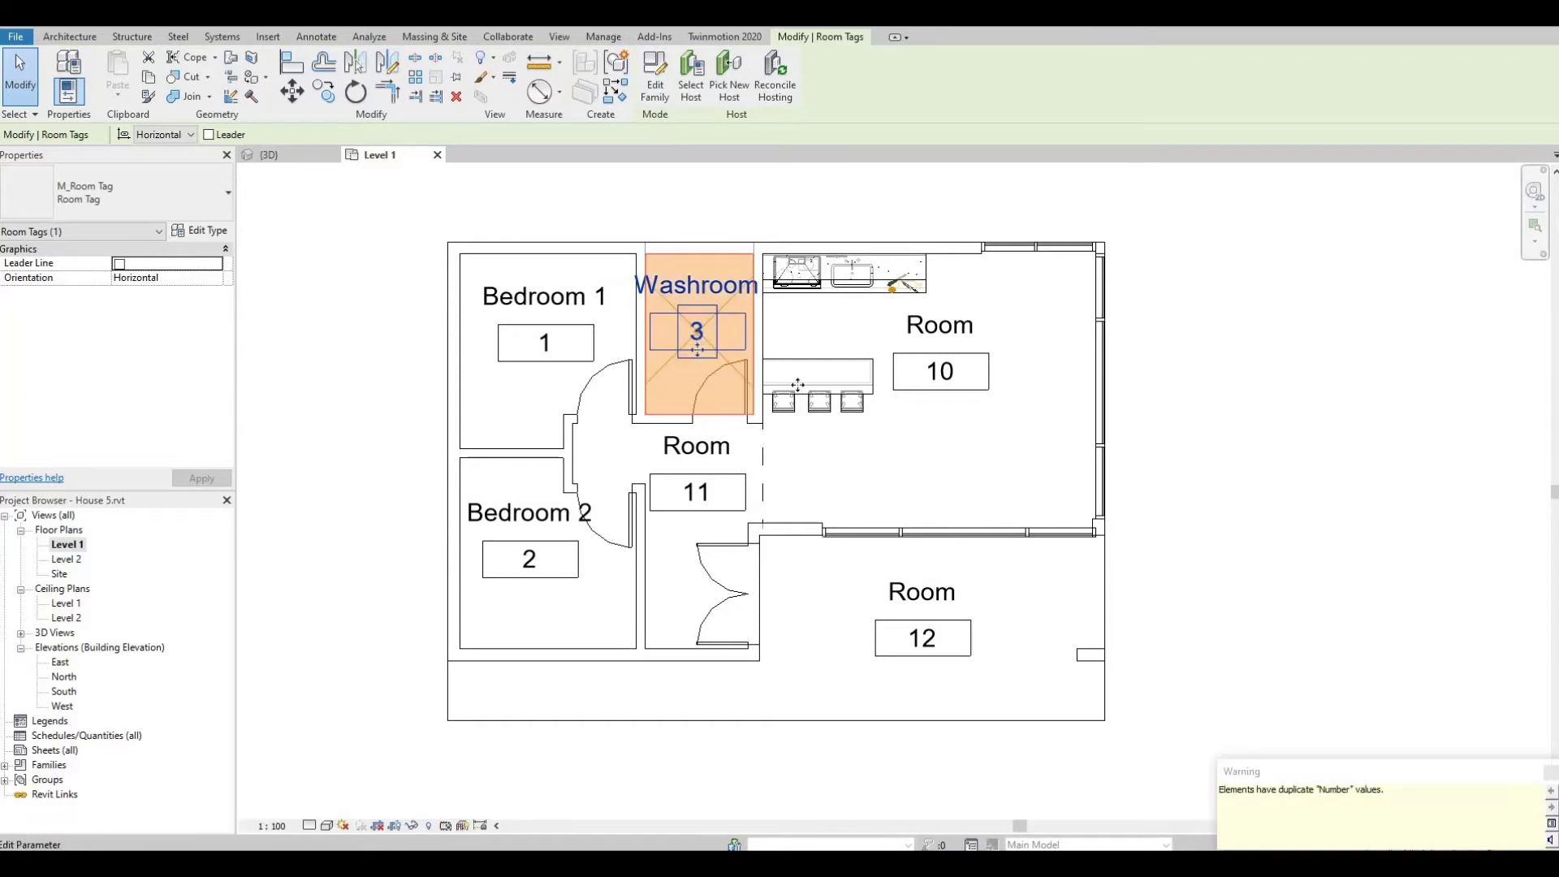
Step: Rename room 11 to Corridor with number 4
{"action": "left_click", "coordinate": [698, 451]}
{"action": "left_click", "coordinate": [708, 450]}
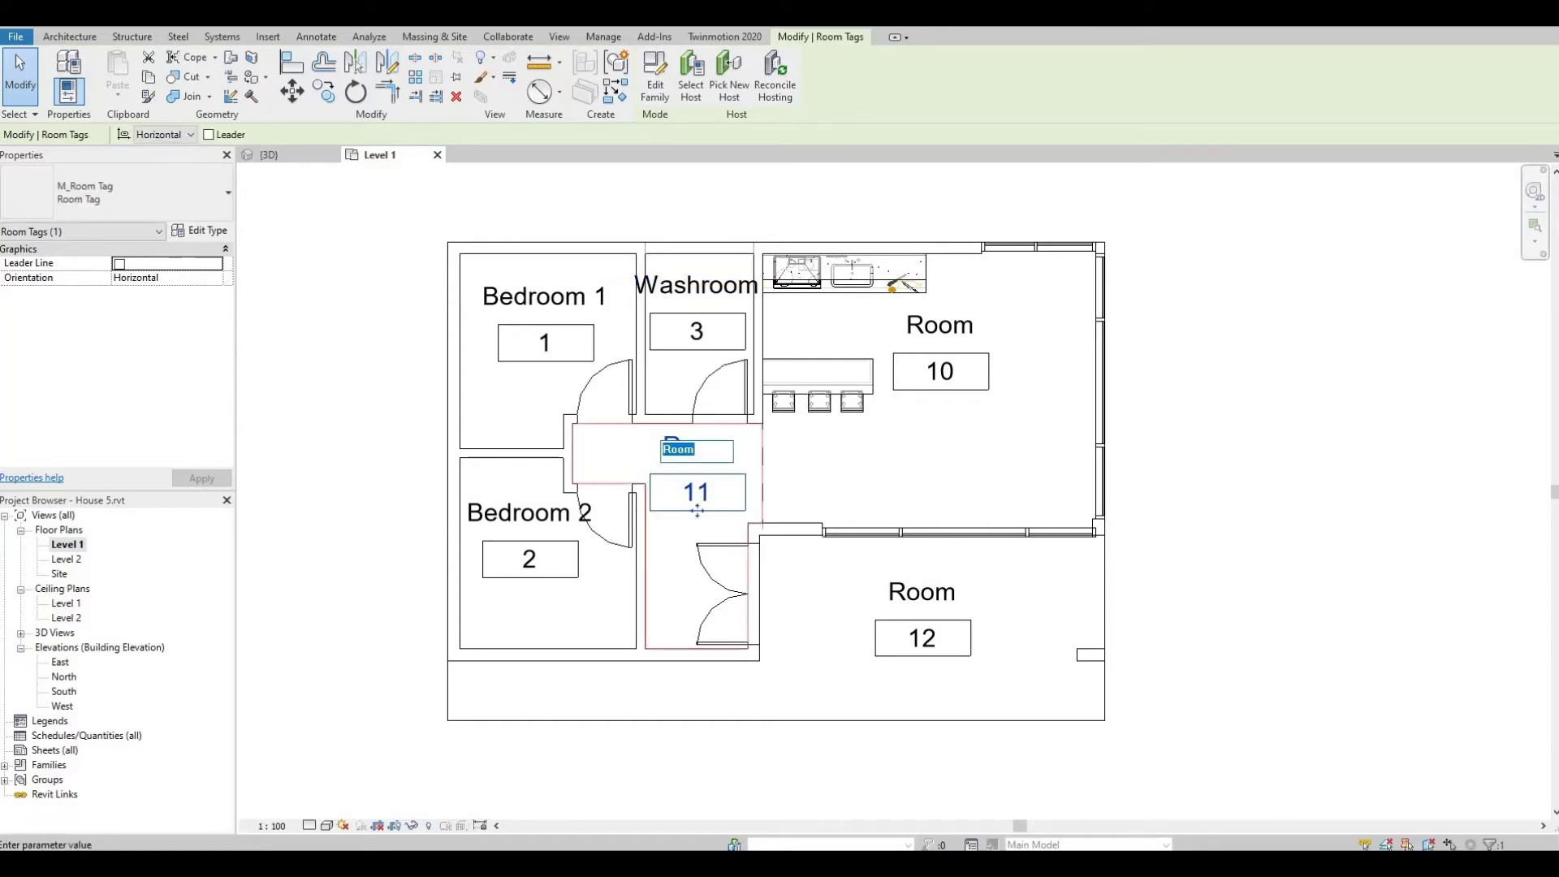
{"action": "type", "text": "Corridor"}
{"action": "left_click", "coordinate": [703, 503]}
{"action": "left_click", "coordinate": [703, 498]}
{"action": "type", "text": "4"}
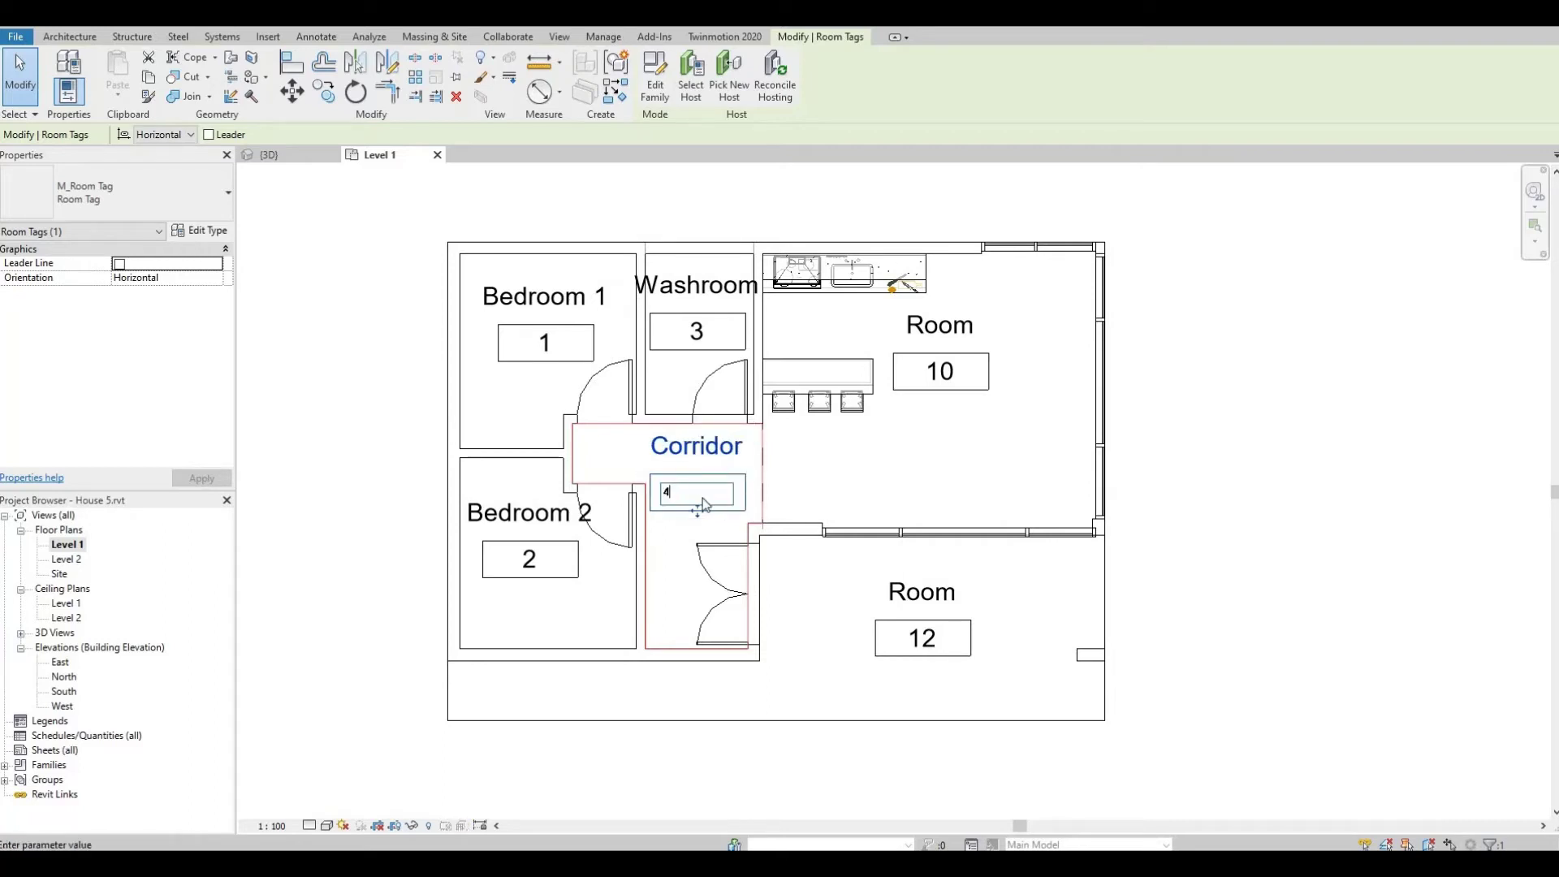
{"action": "key", "text": "Return"}
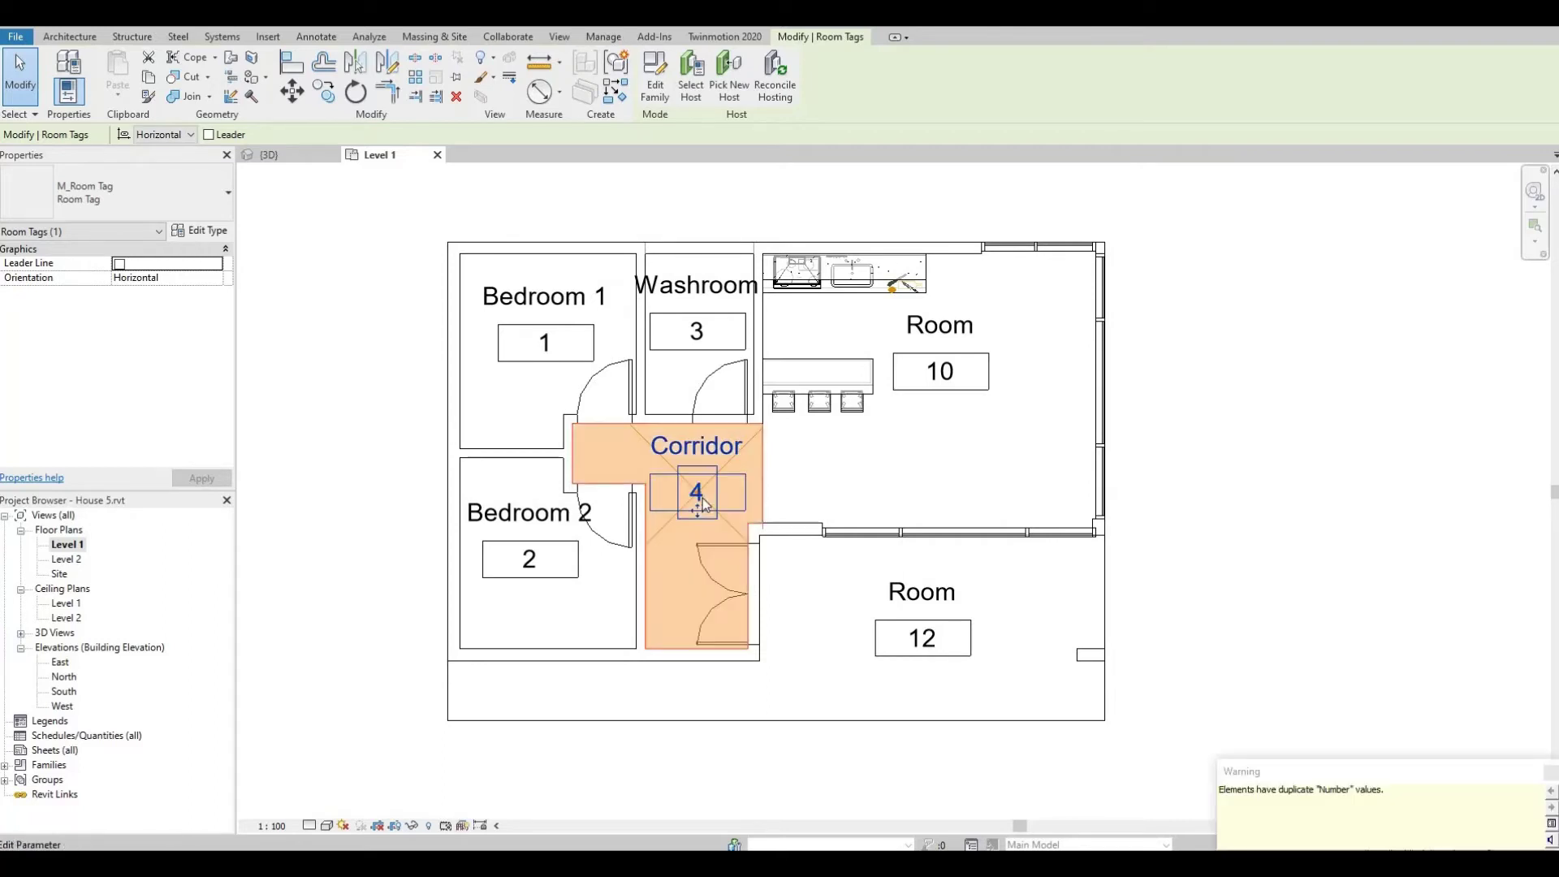
Step: Rename room 10 to Kitchen and Dinning with number 5
{"action": "left_click", "coordinate": [945, 329]}
{"action": "left_click", "coordinate": [954, 330]}
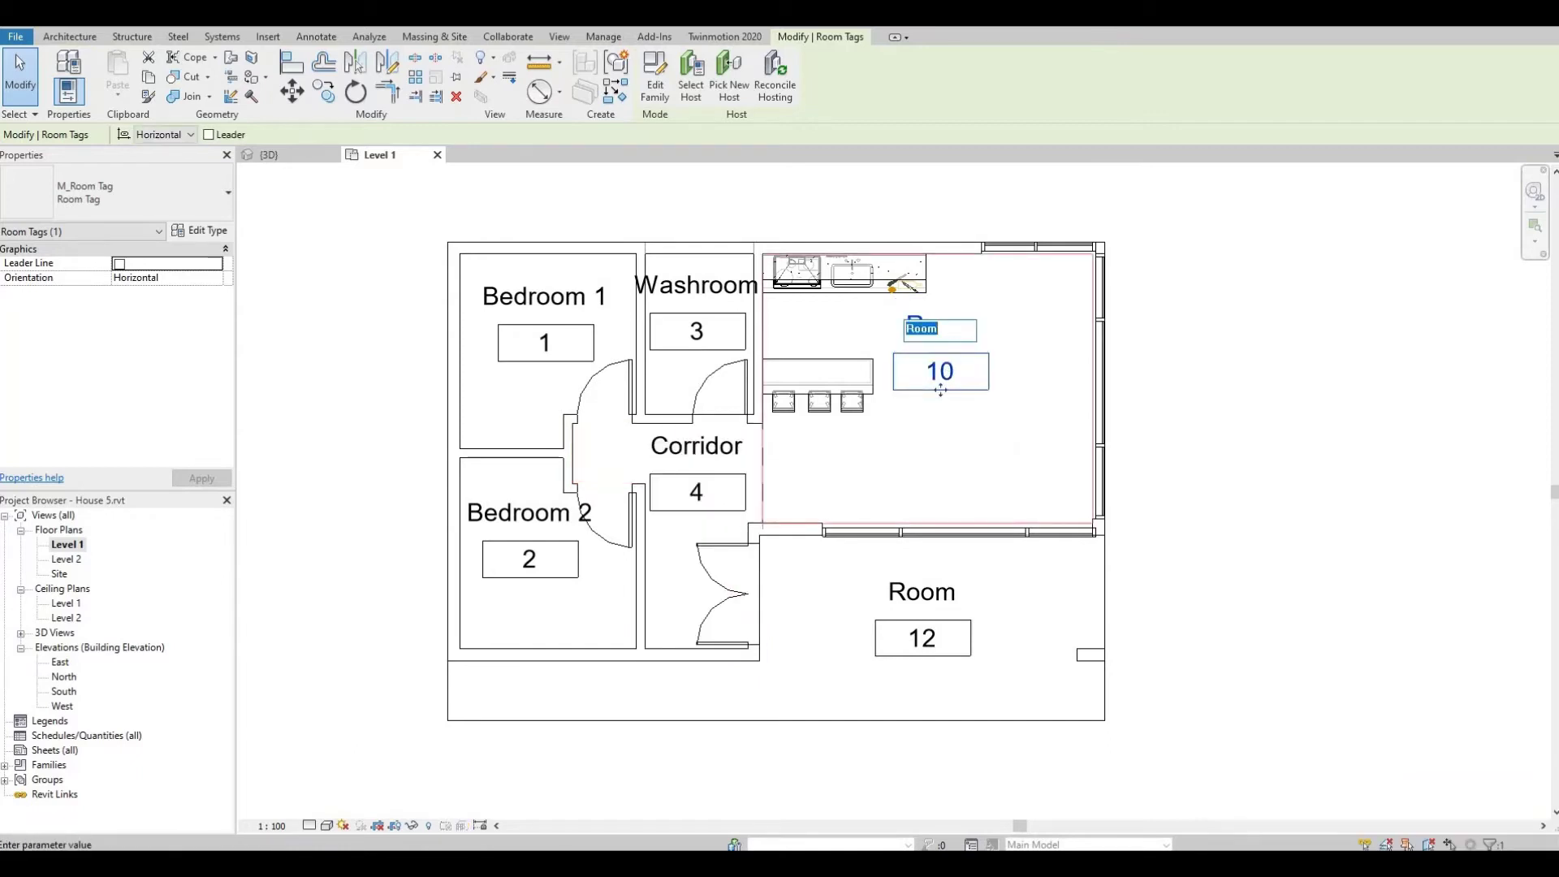
{"action": "type", "text": "Kitchen and Dinning"}
{"action": "left_click", "coordinate": [948, 370]}
{"action": "type", "text": "5"}
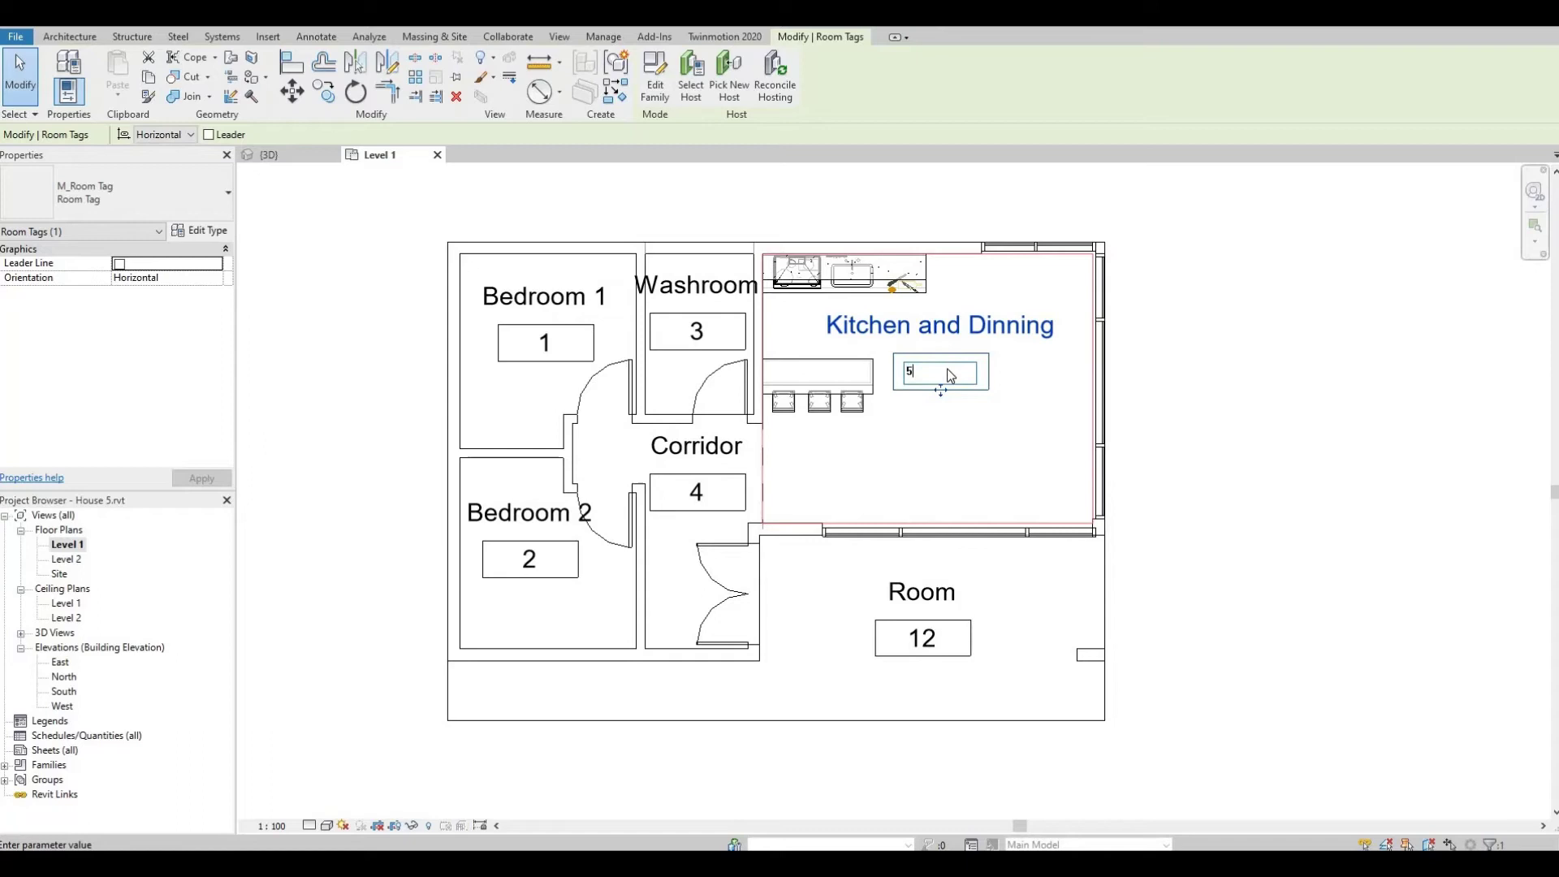
{"action": "key", "text": "Return"}
Step: Rename room 12 to Deck with number 6 and deselect the tag
{"action": "left_click", "coordinate": [935, 595]}
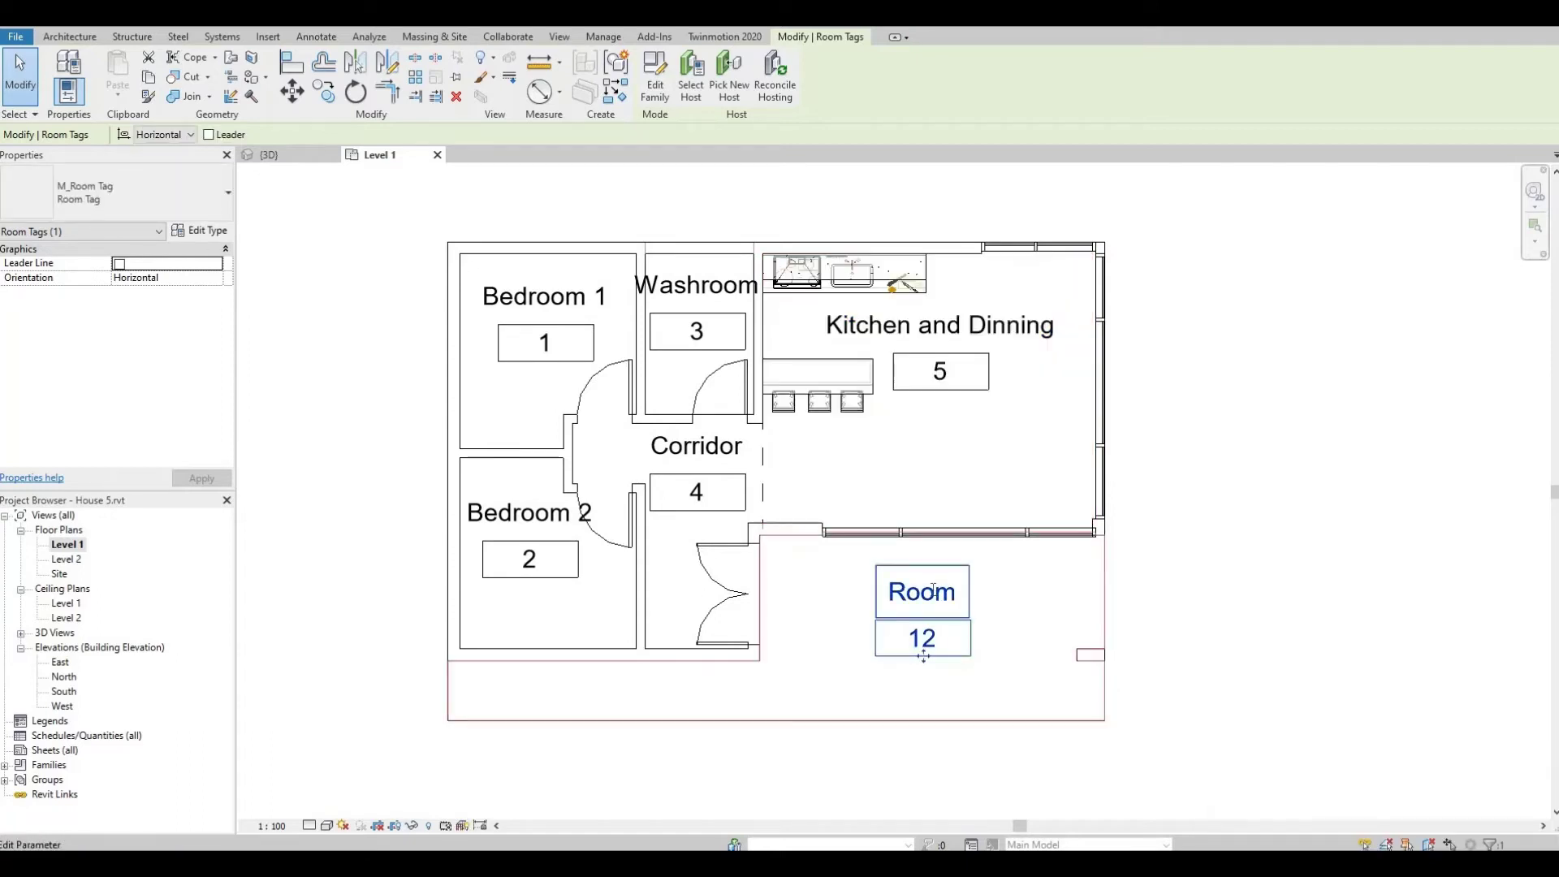
{"action": "left_click", "coordinate": [935, 595]}
{"action": "type", "text": "Deck"}
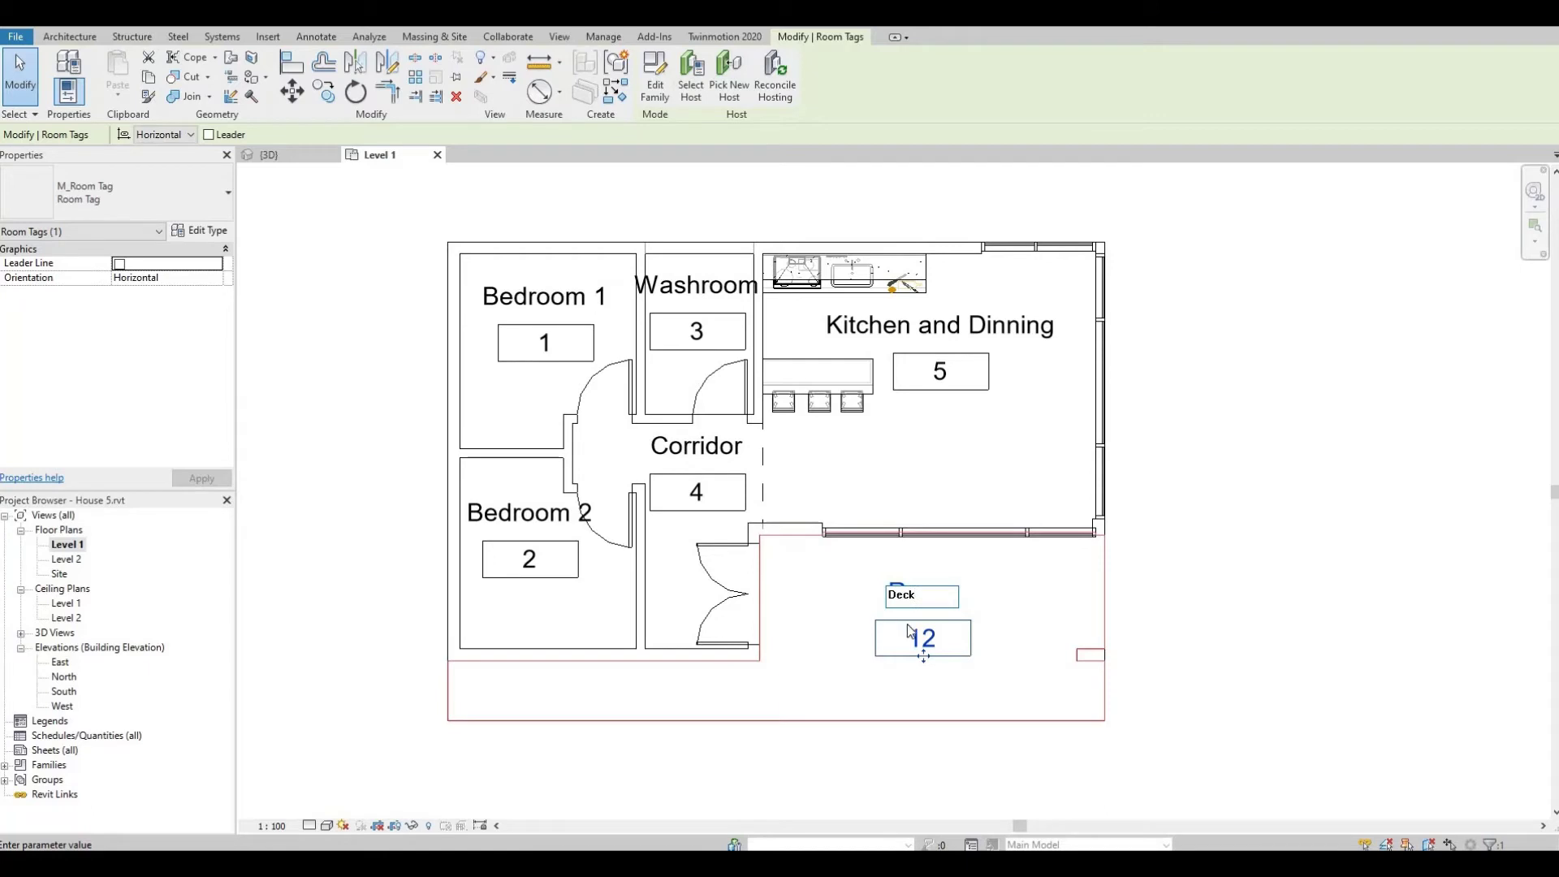
{"action": "left_click", "coordinate": [942, 640]}
{"action": "left_click", "coordinate": [941, 640]}
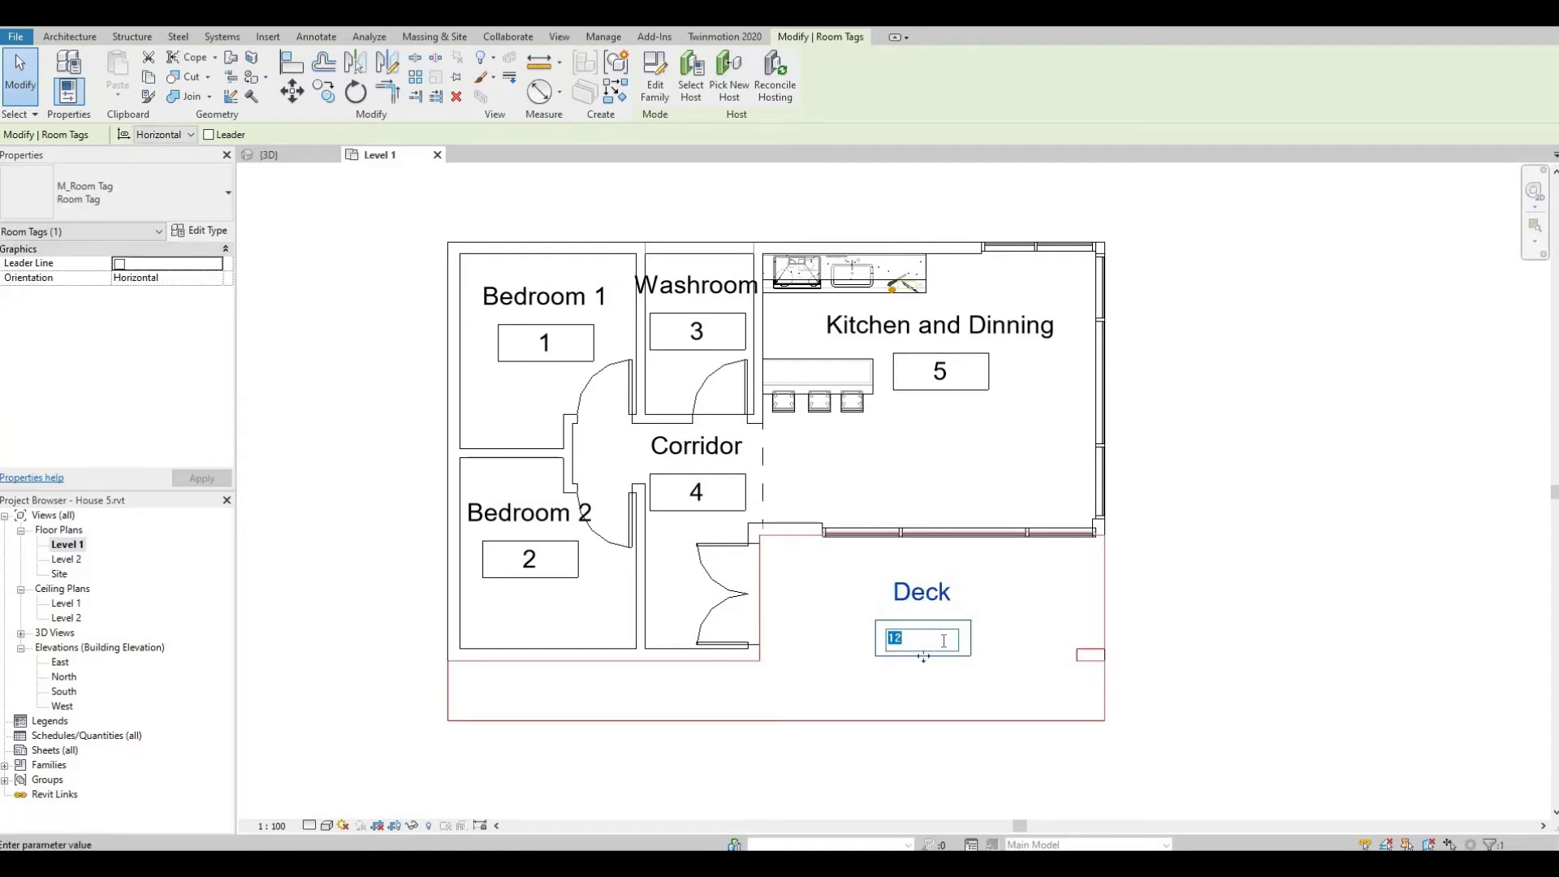
{"action": "type", "text": "6"}
{"action": "key", "text": "Return"}
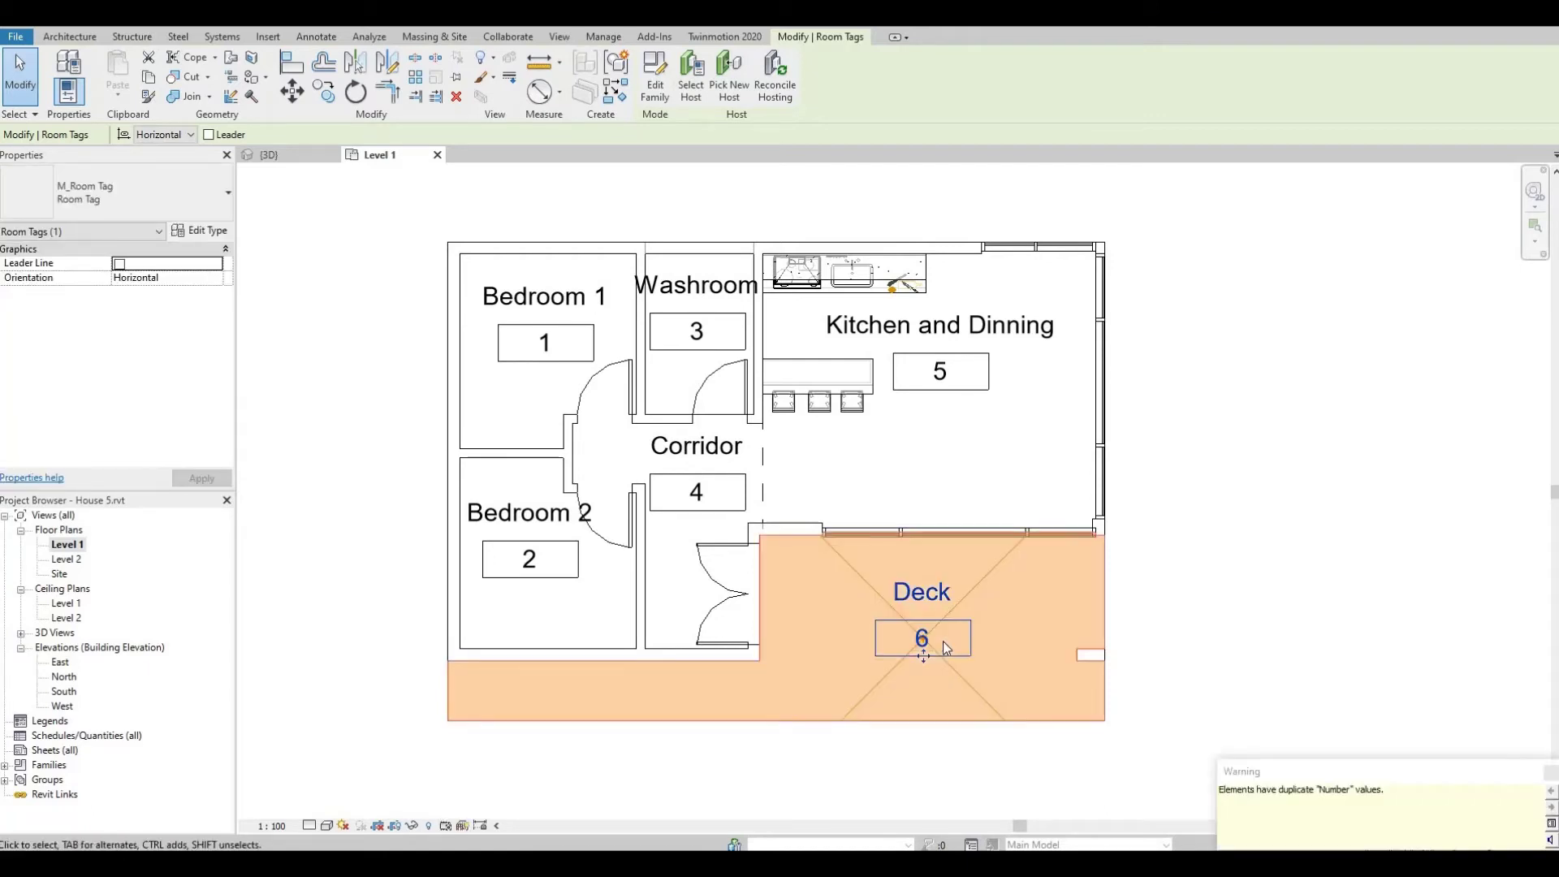
{"action": "left_click", "coordinate": [363, 337]}
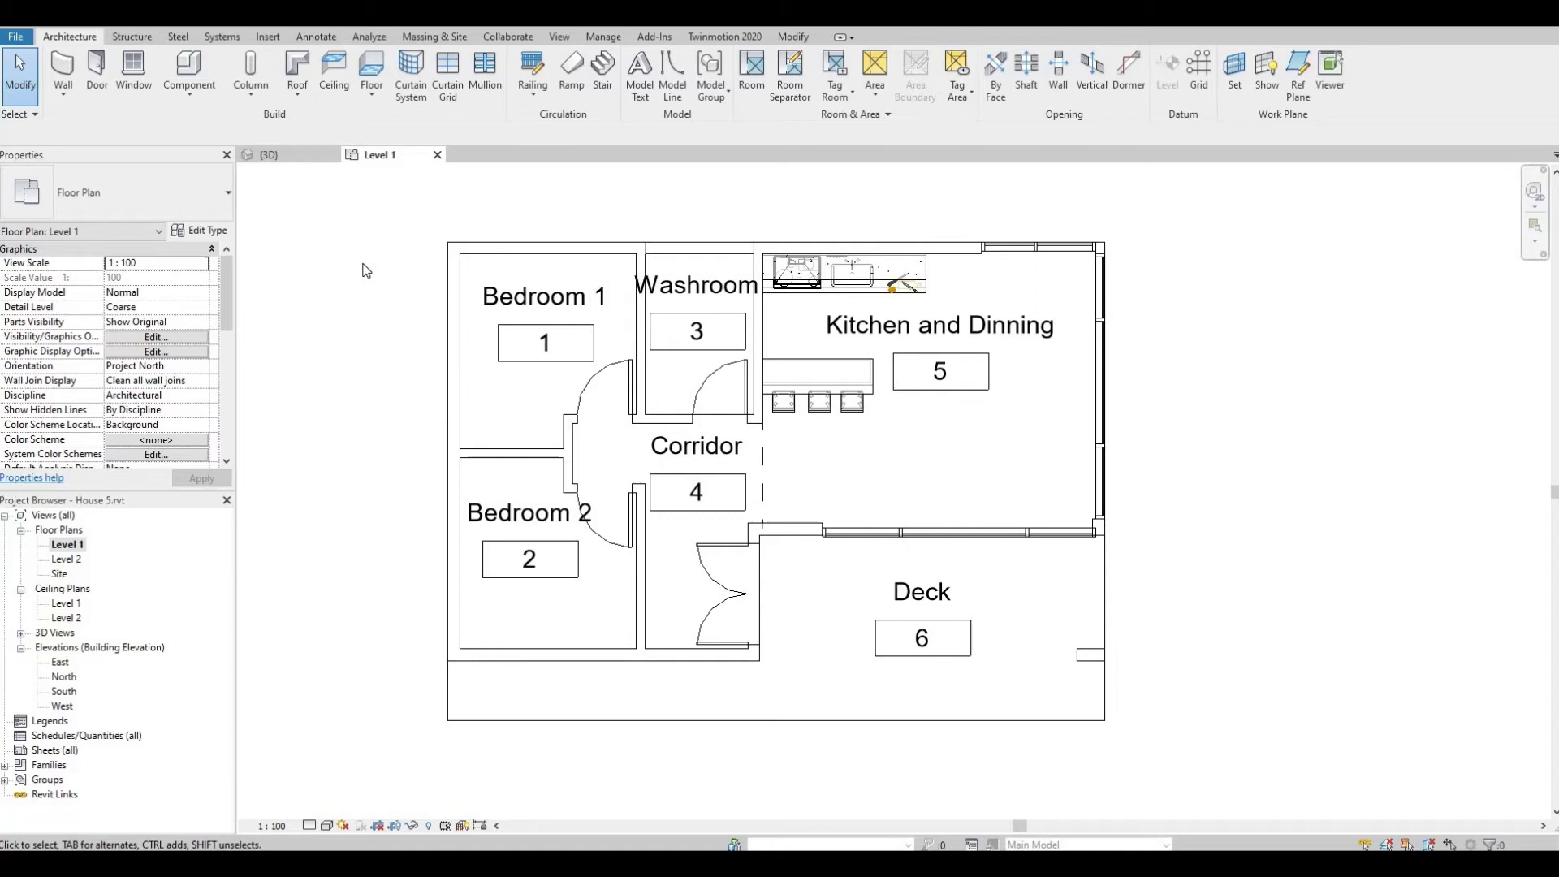
Step: Change the Bedroom 1 tag's type to M_Room Tag : Room Tag
{"action": "left_click", "coordinate": [485, 298]}
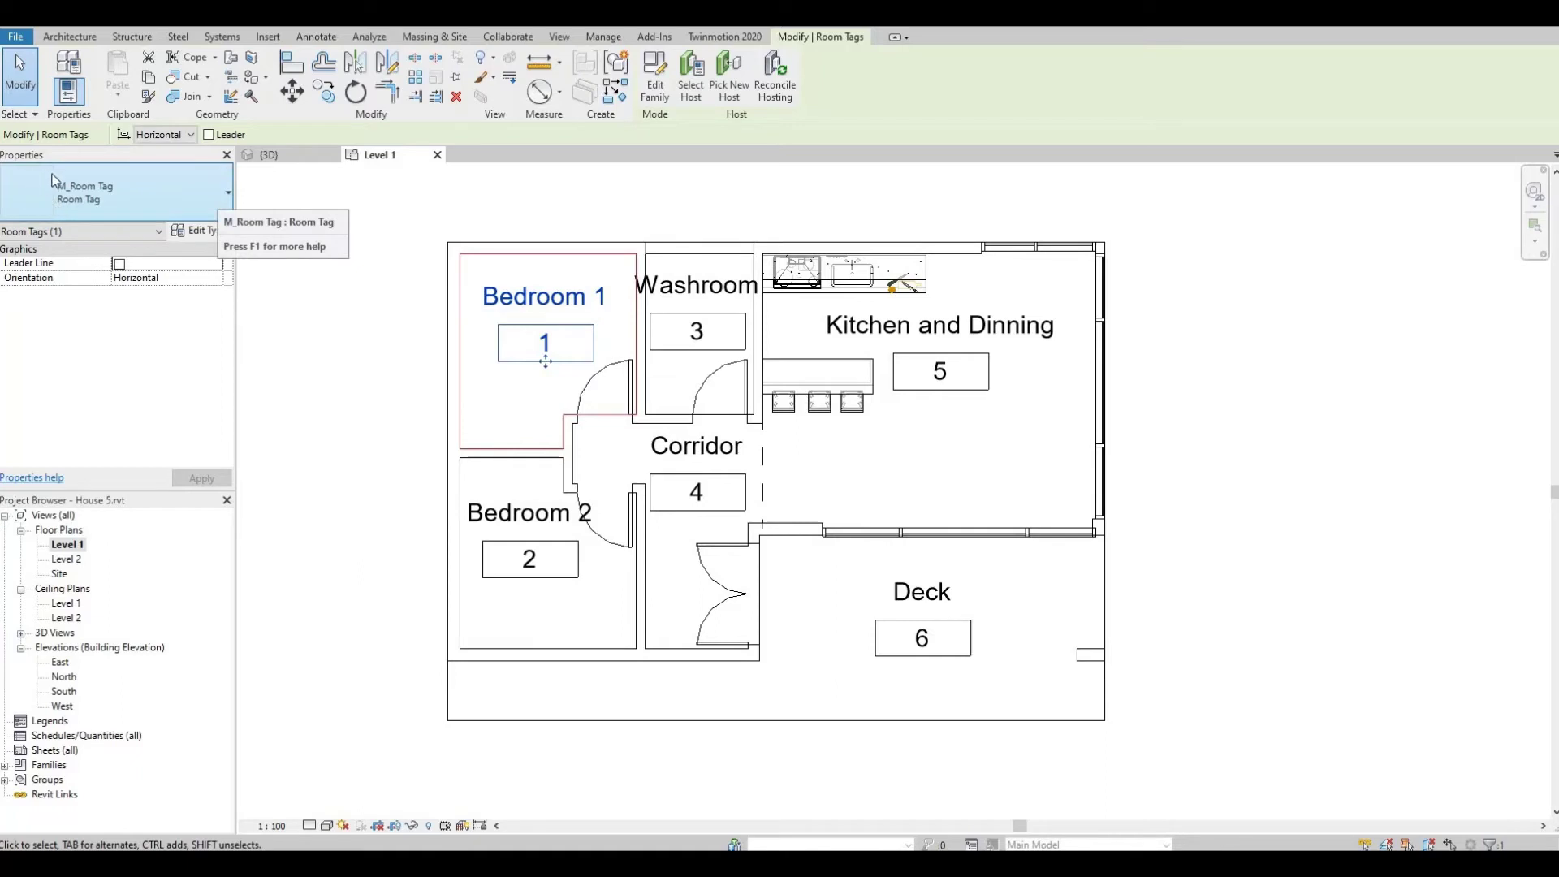
{"action": "left_click", "coordinate": [213, 207]}
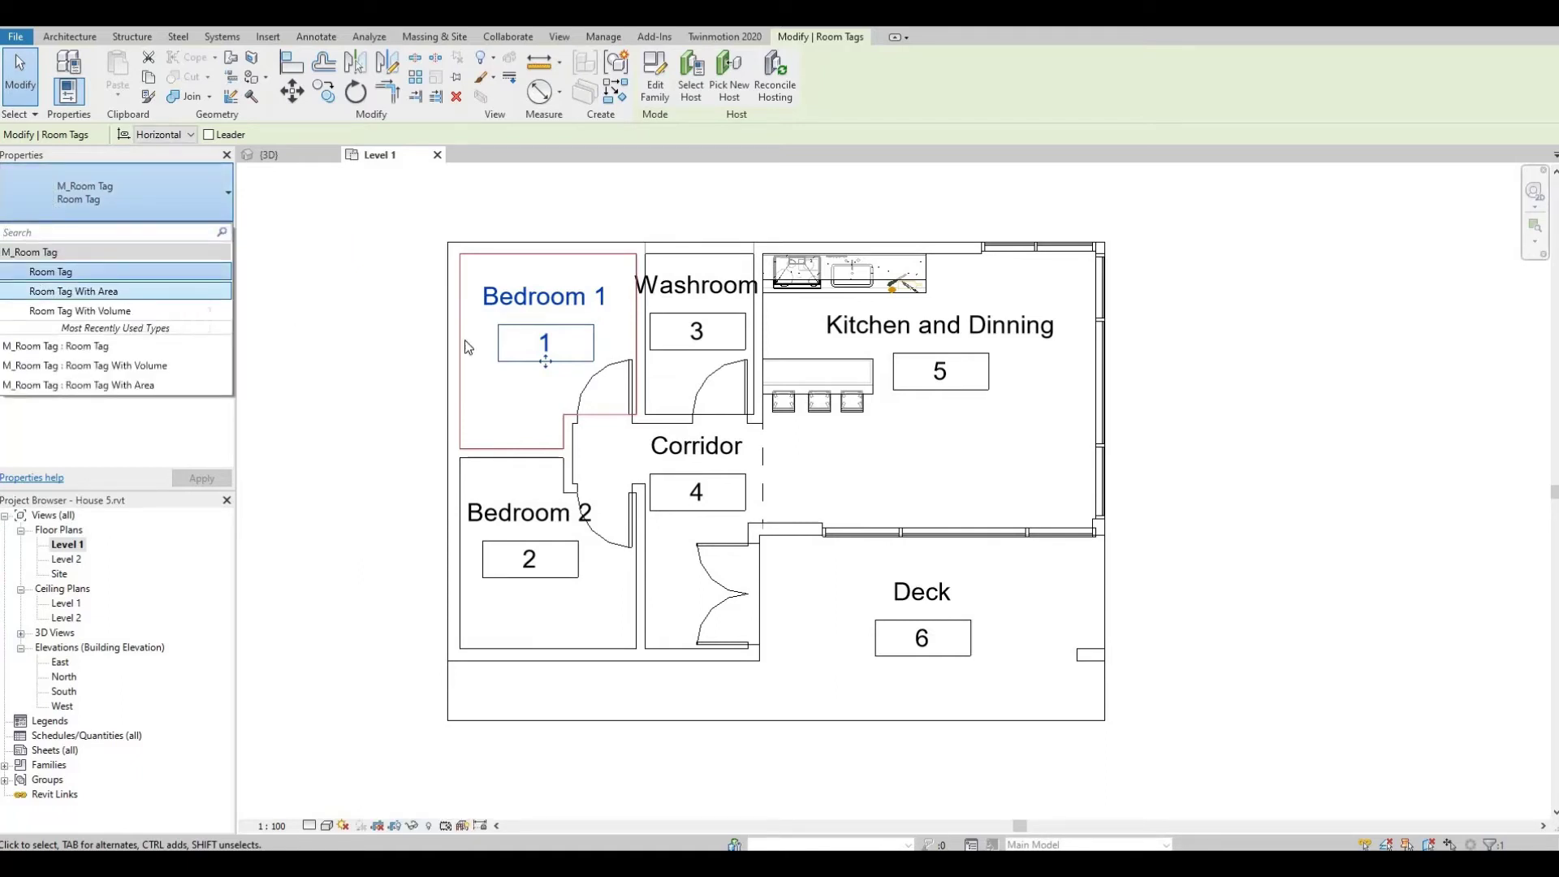
{"action": "left_click", "coordinate": [217, 202]}
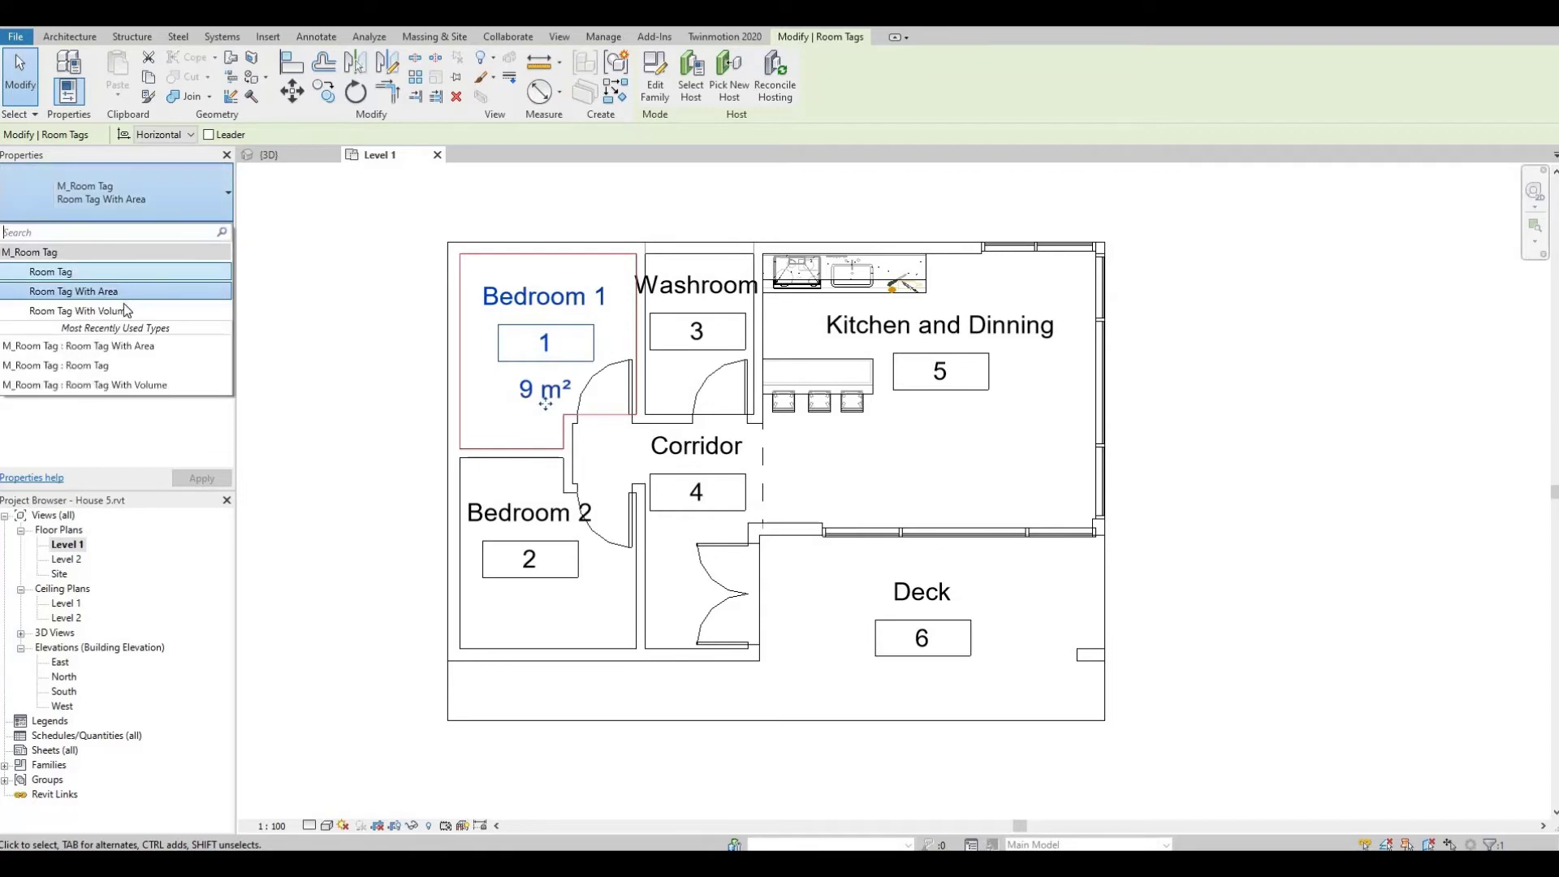
{"action": "left_click", "coordinate": [126, 311]}
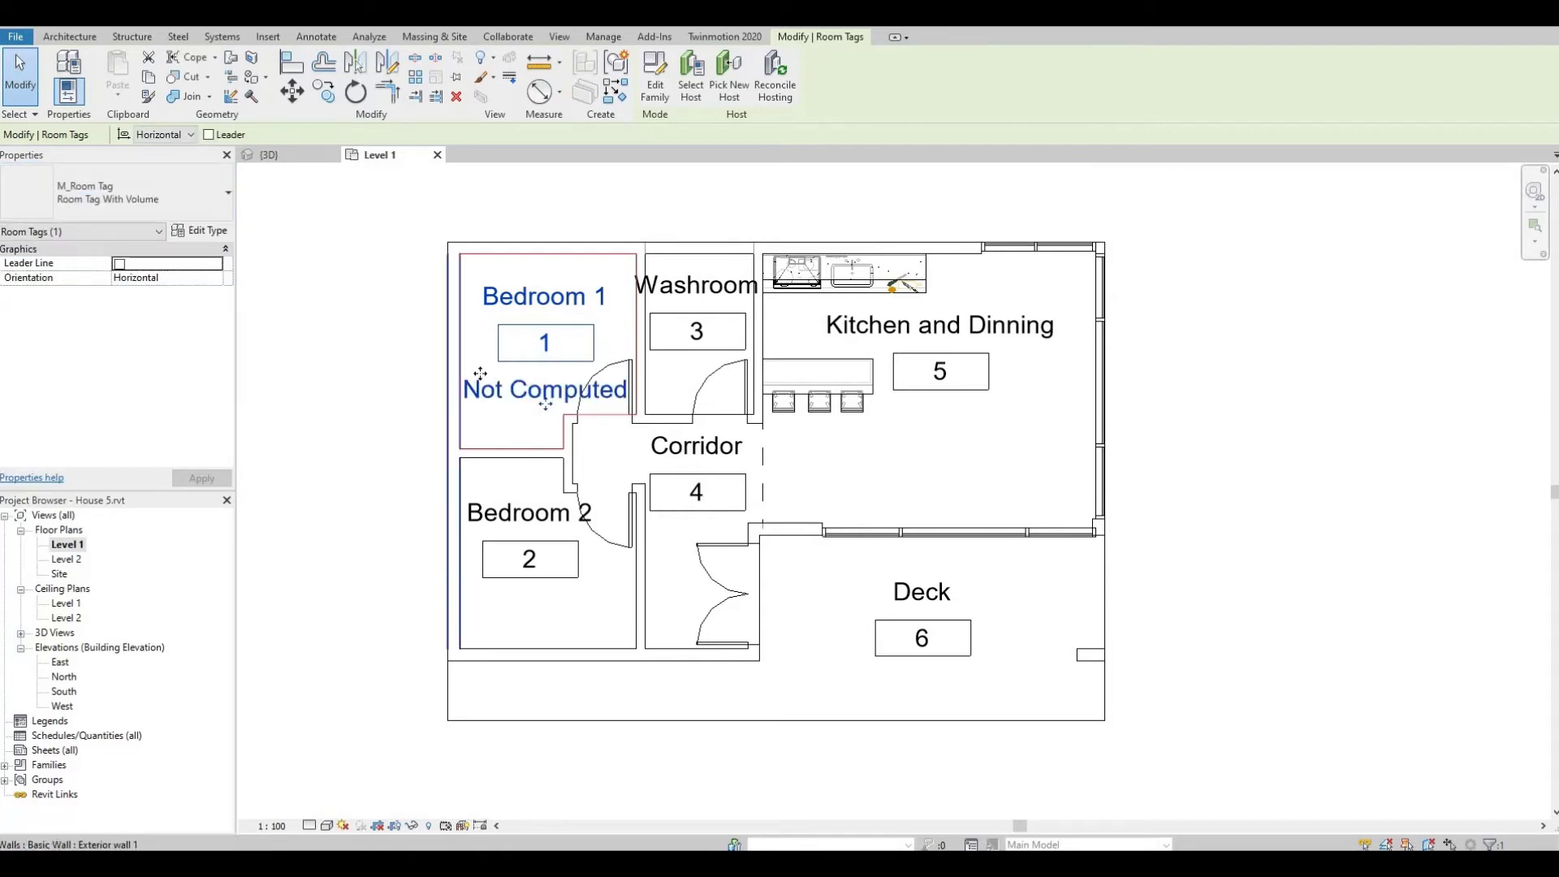
{"action": "left_click", "coordinate": [211, 202]}
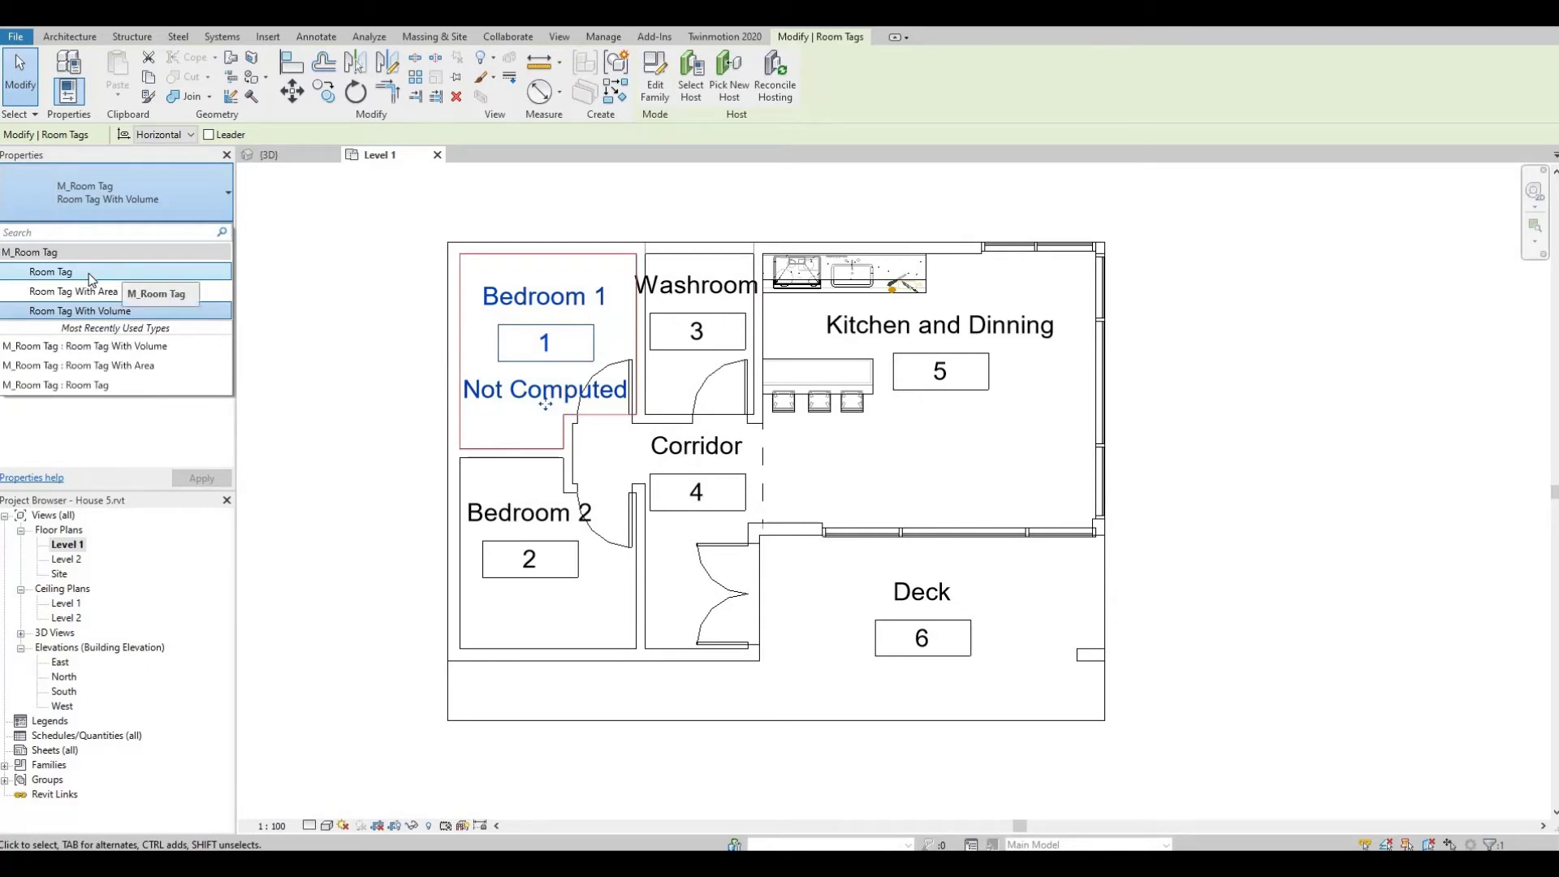
{"action": "left_click", "coordinate": [91, 273]}
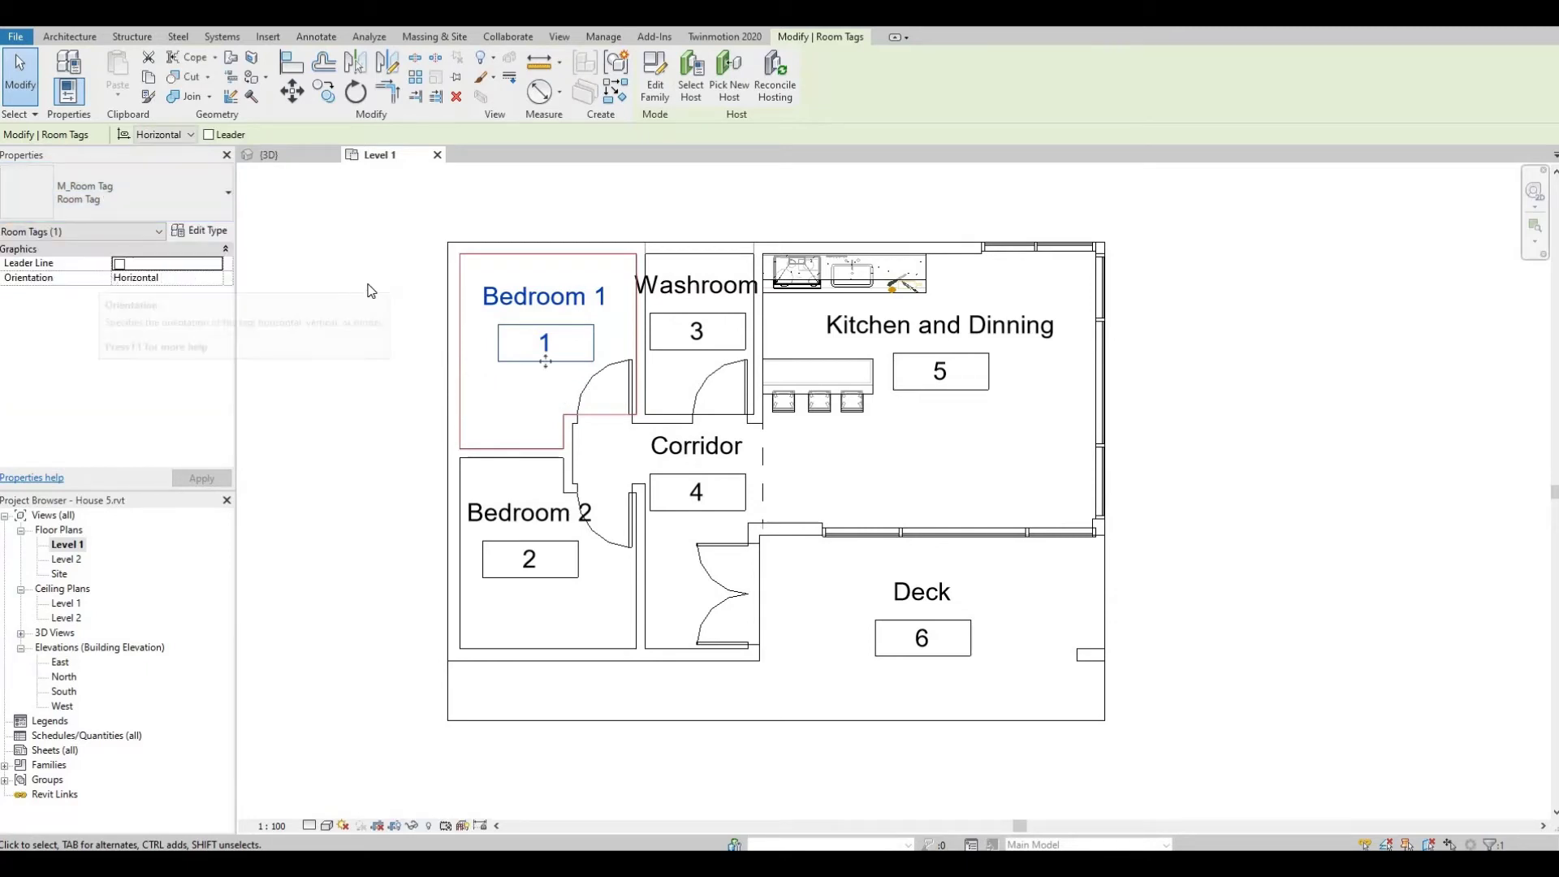
{"action": "key", "text": "Escape"}
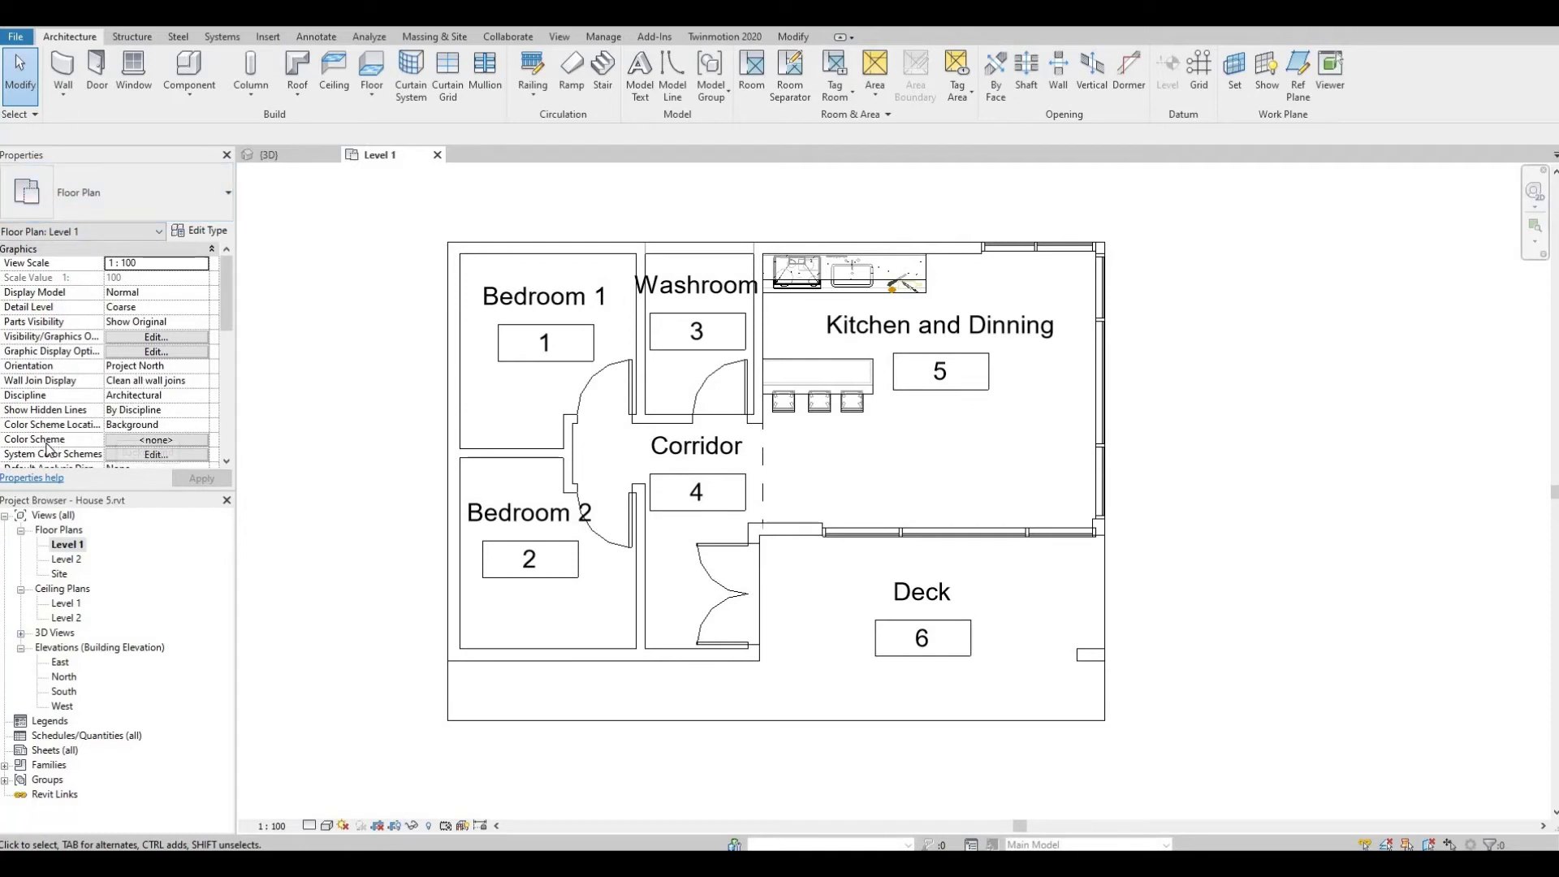
Step: Assign the Rooms category Name colour scheme to the view and begin editing Bedroom 1's colour
{"action": "scroll", "coordinate": [59, 445], "scroll_direction": "down", "scroll_amount": 1}
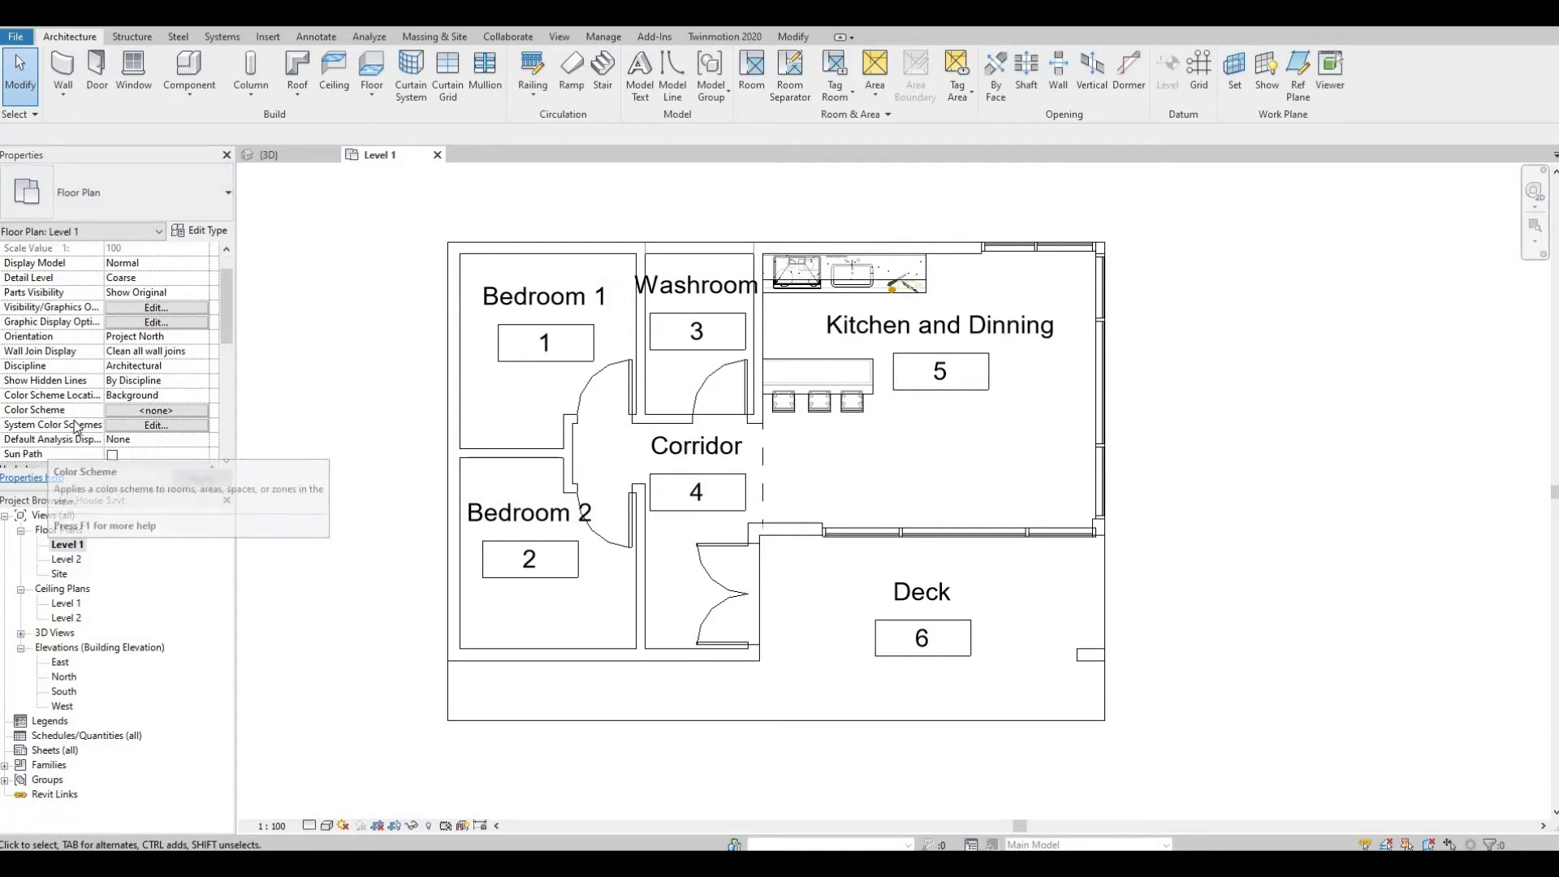
{"action": "left_click", "coordinate": [157, 410]}
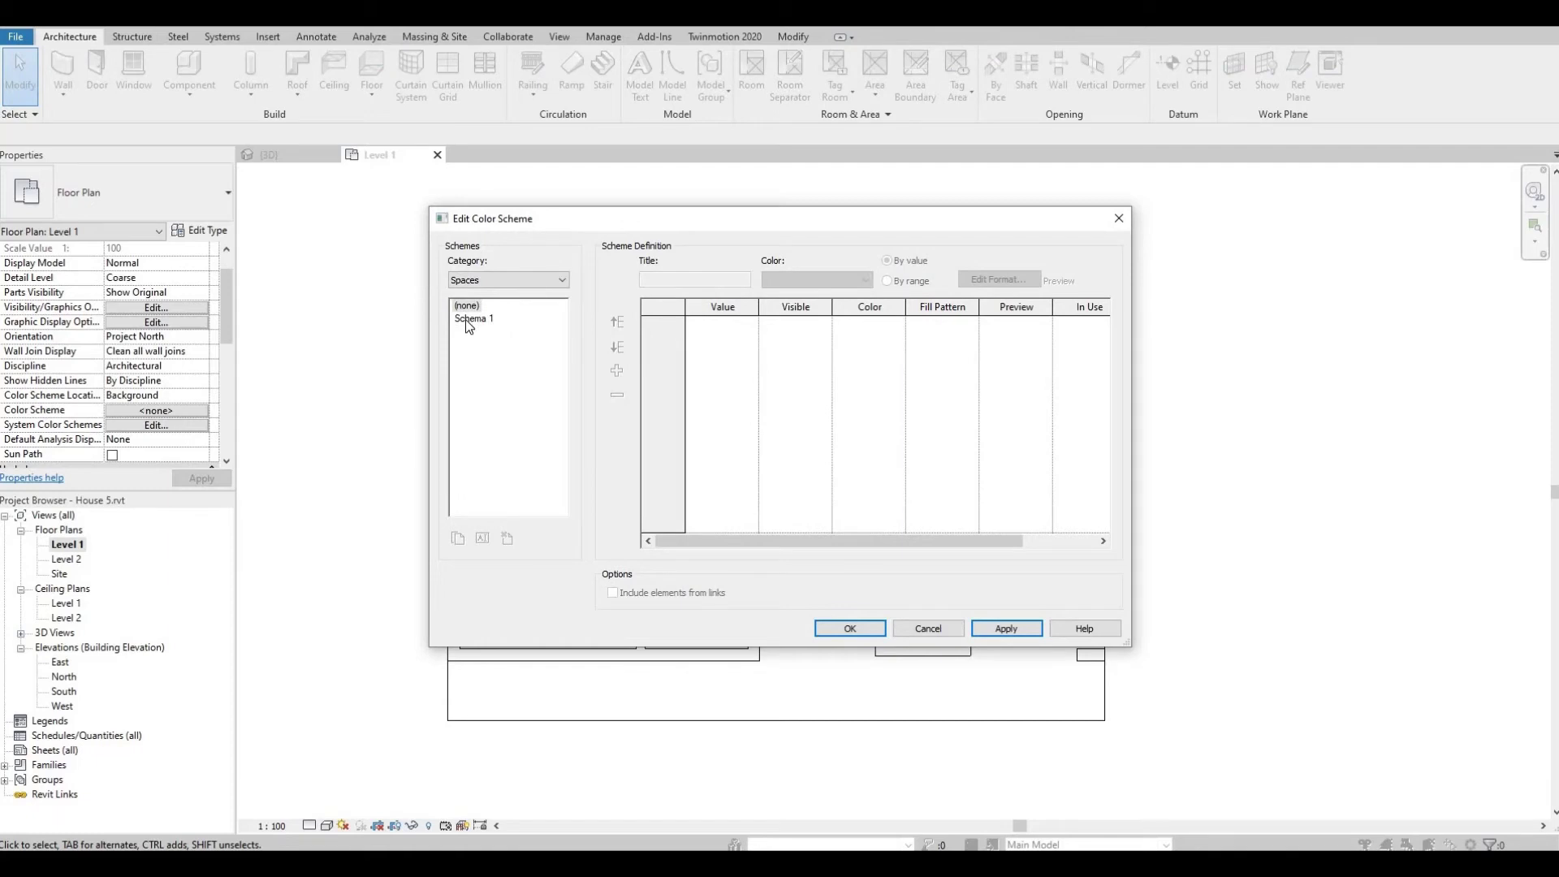
{"action": "left_click", "coordinate": [467, 321]}
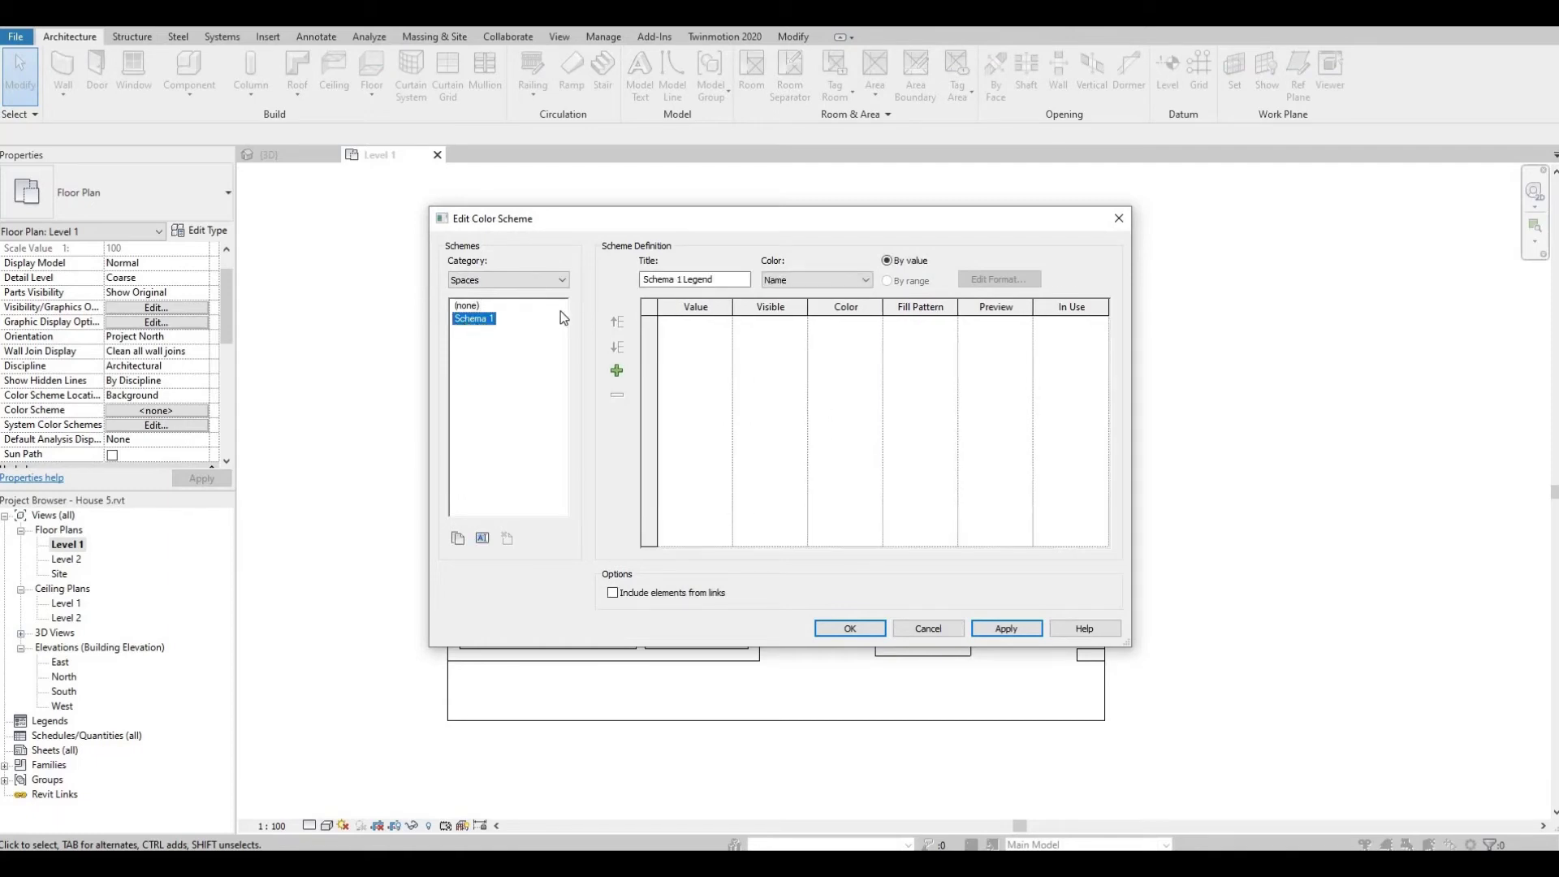
{"action": "left_click", "coordinate": [537, 280]}
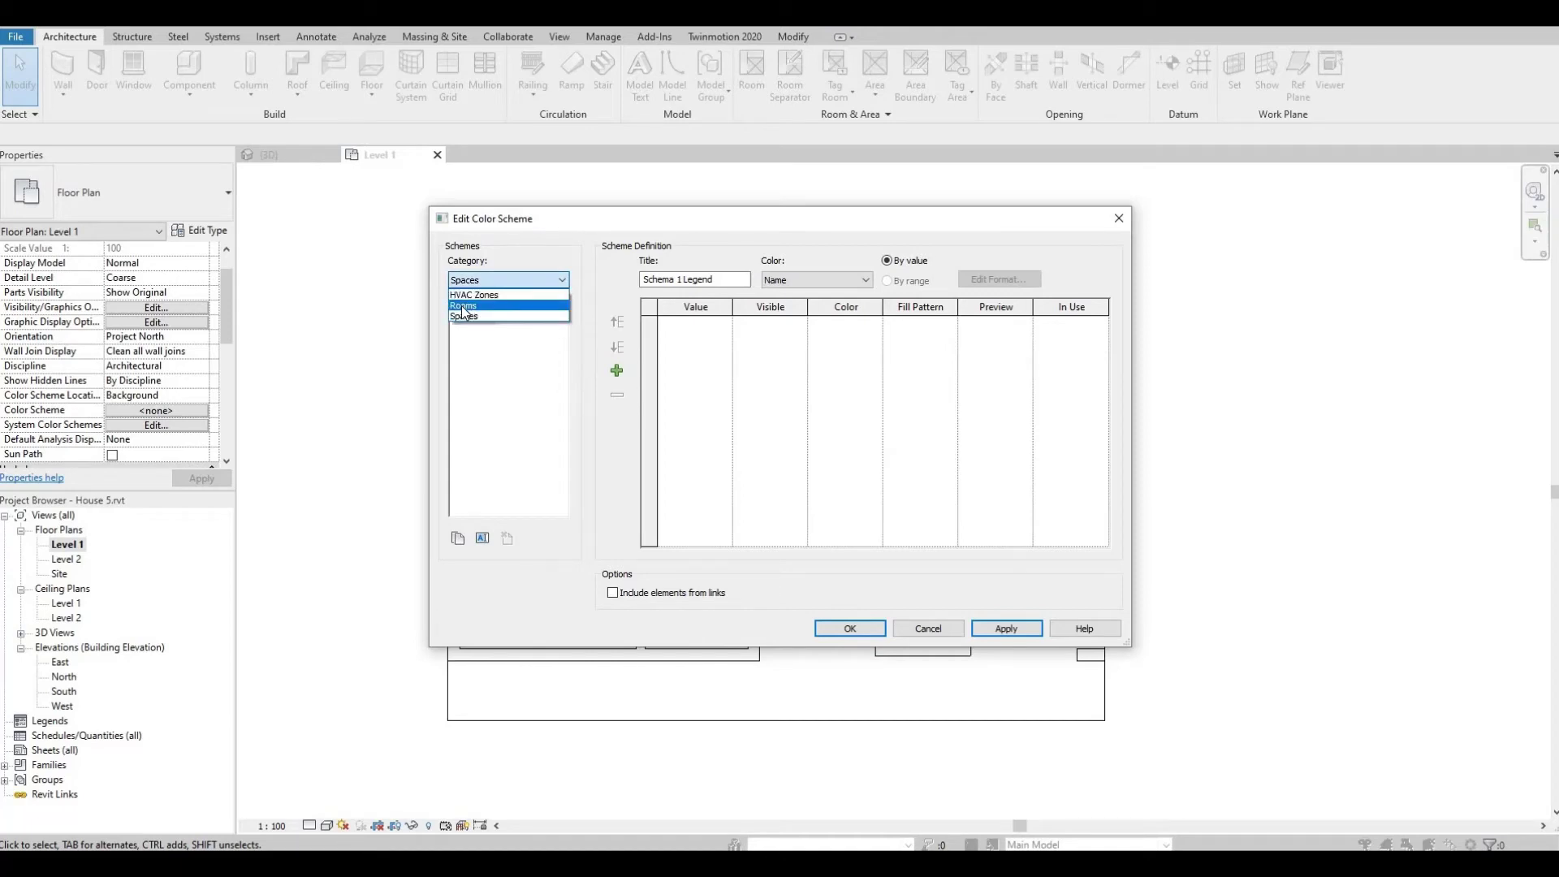
{"action": "left_click", "coordinate": [464, 306]}
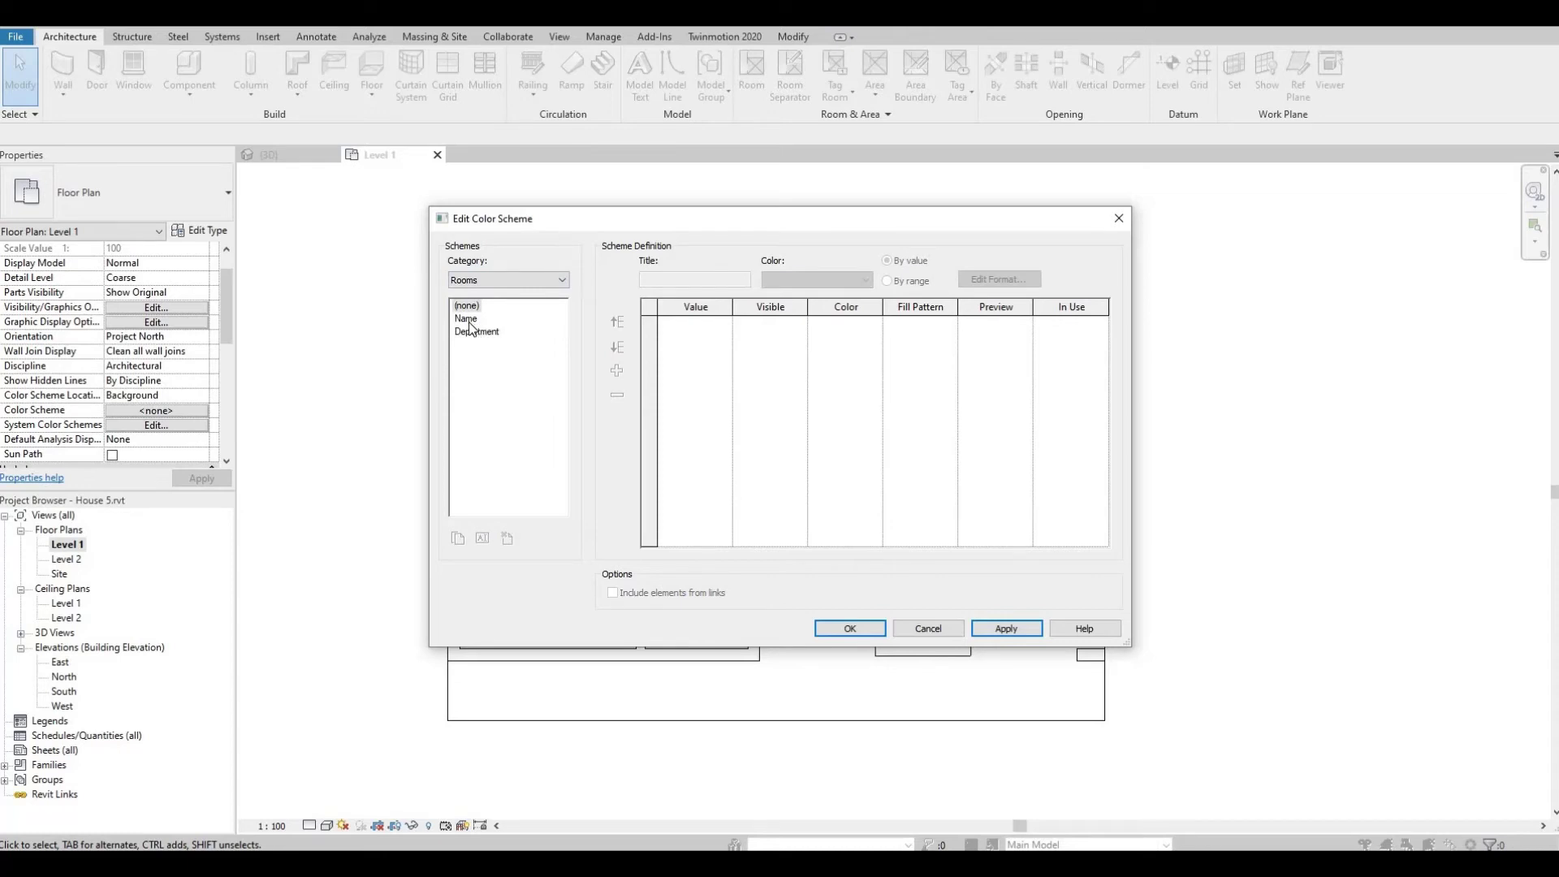
{"action": "left_click", "coordinate": [470, 321]}
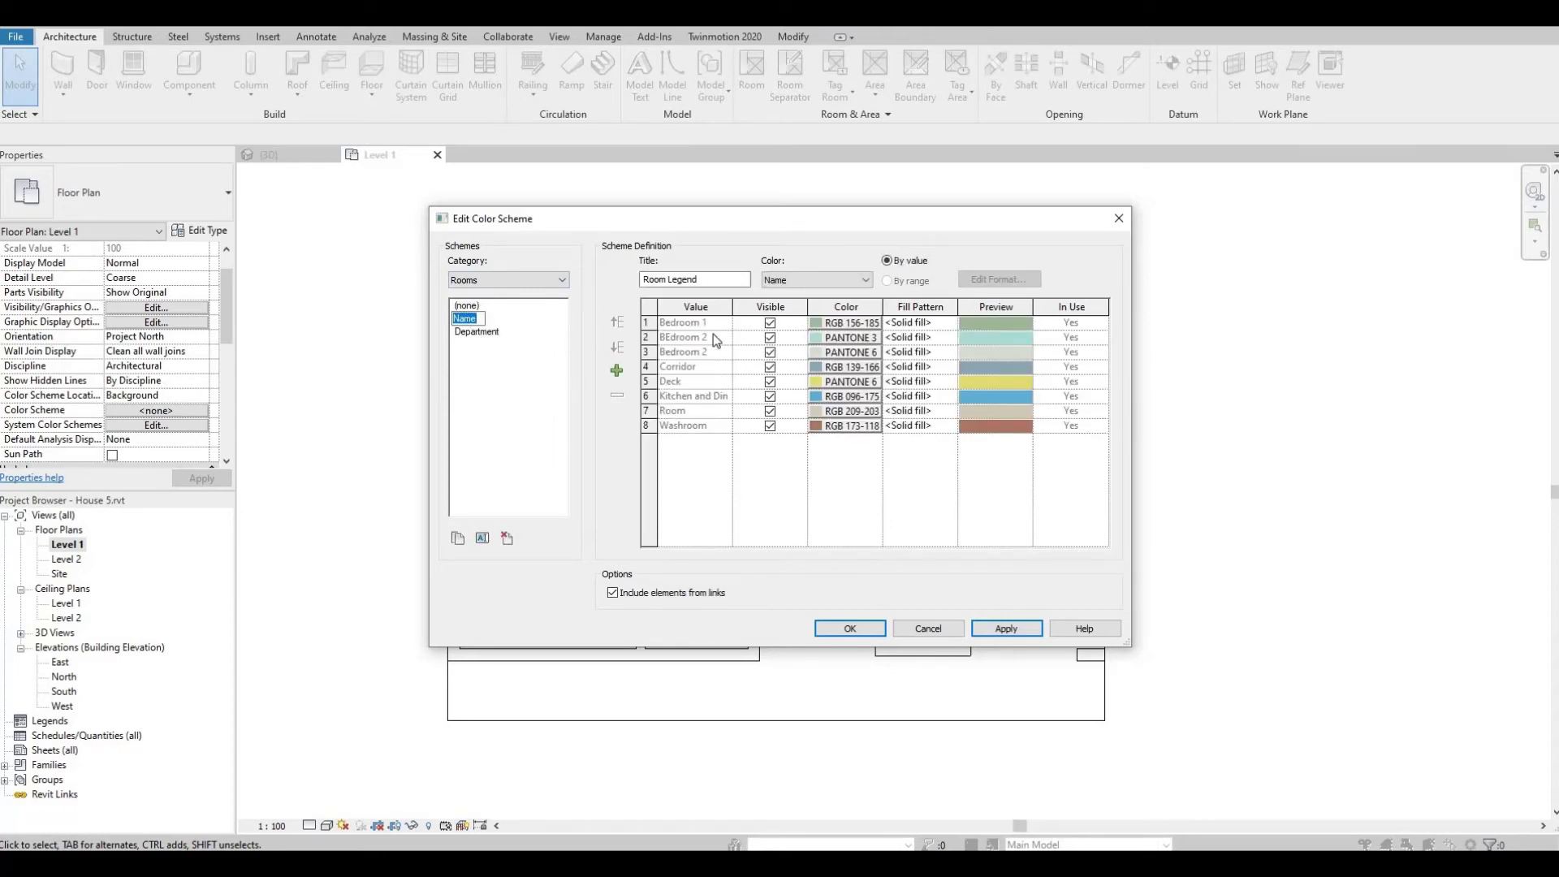
{"action": "left_click", "coordinate": [816, 324]}
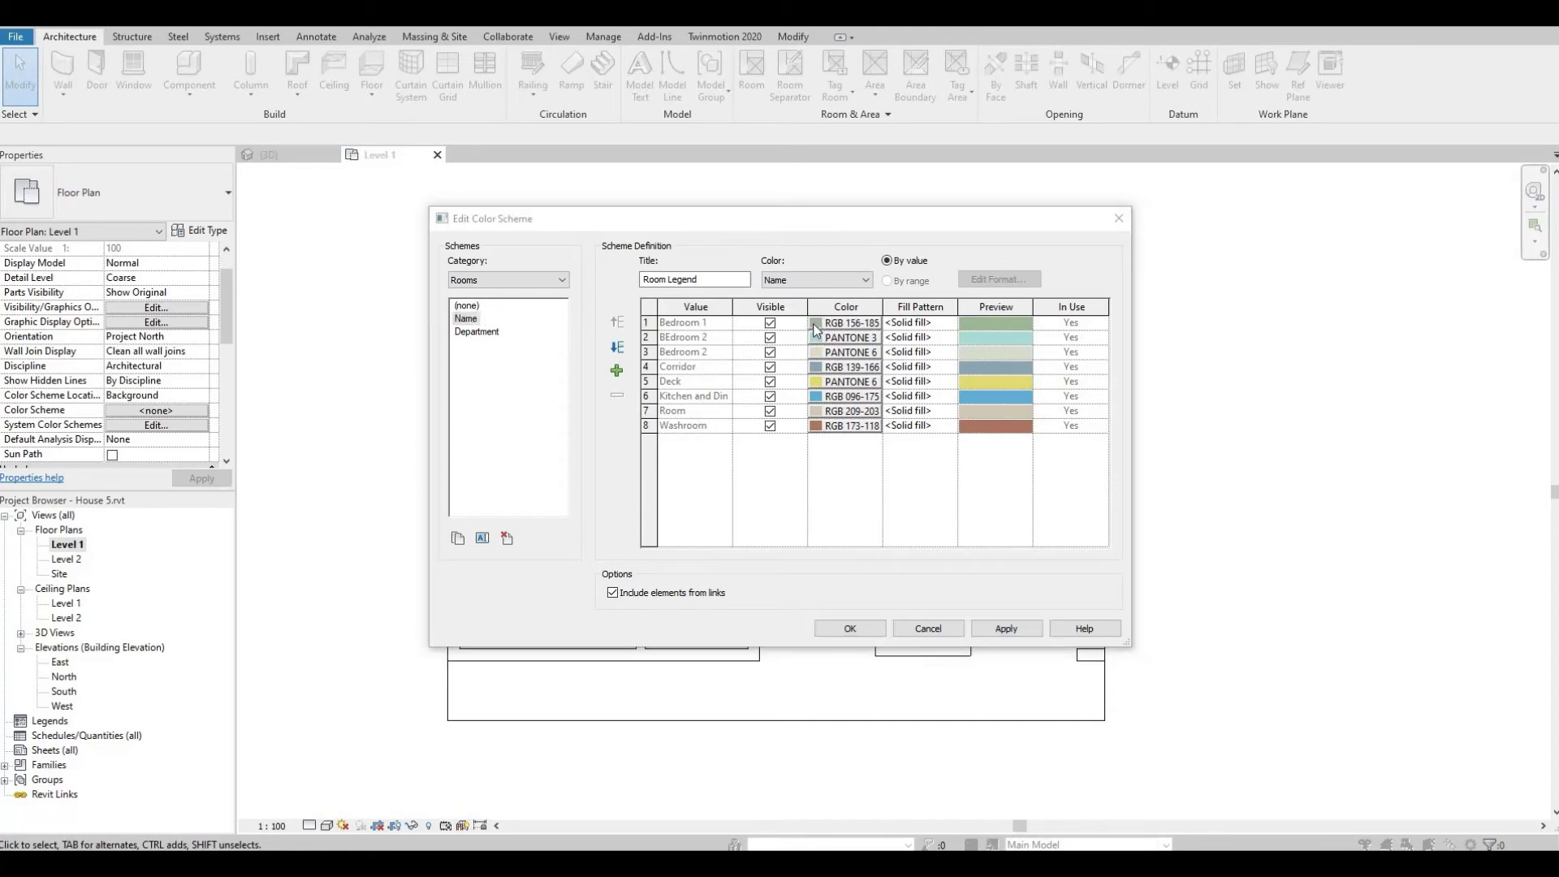
Step: Make Bedroom 1 pink and apply the Name colour scheme to the Level 1 plan
{"action": "left_click", "coordinate": [923, 360]}
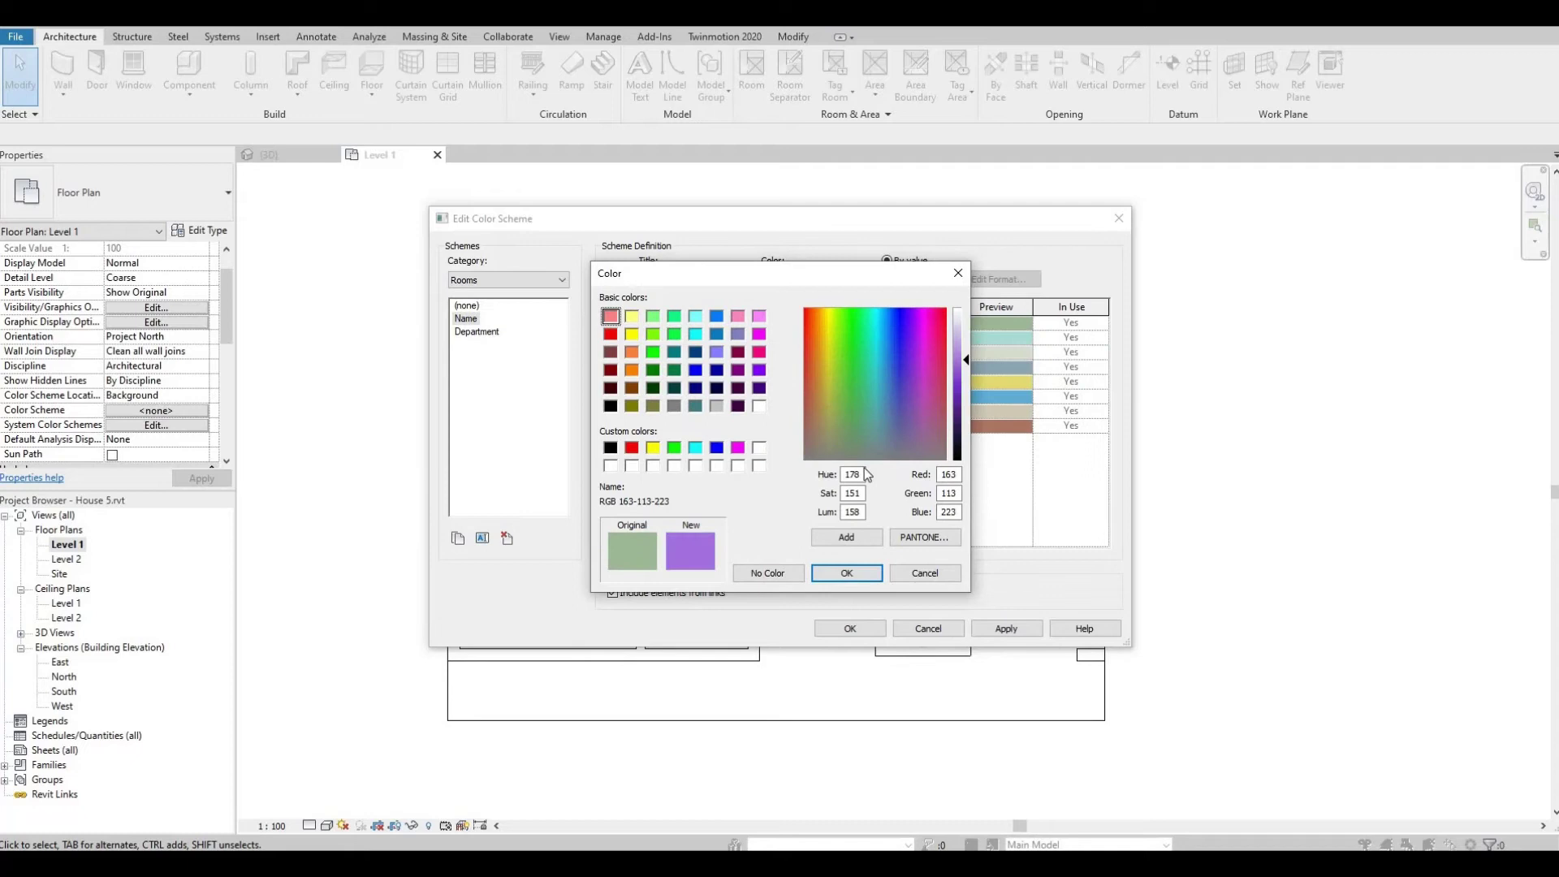
{"action": "left_click", "coordinate": [846, 573]}
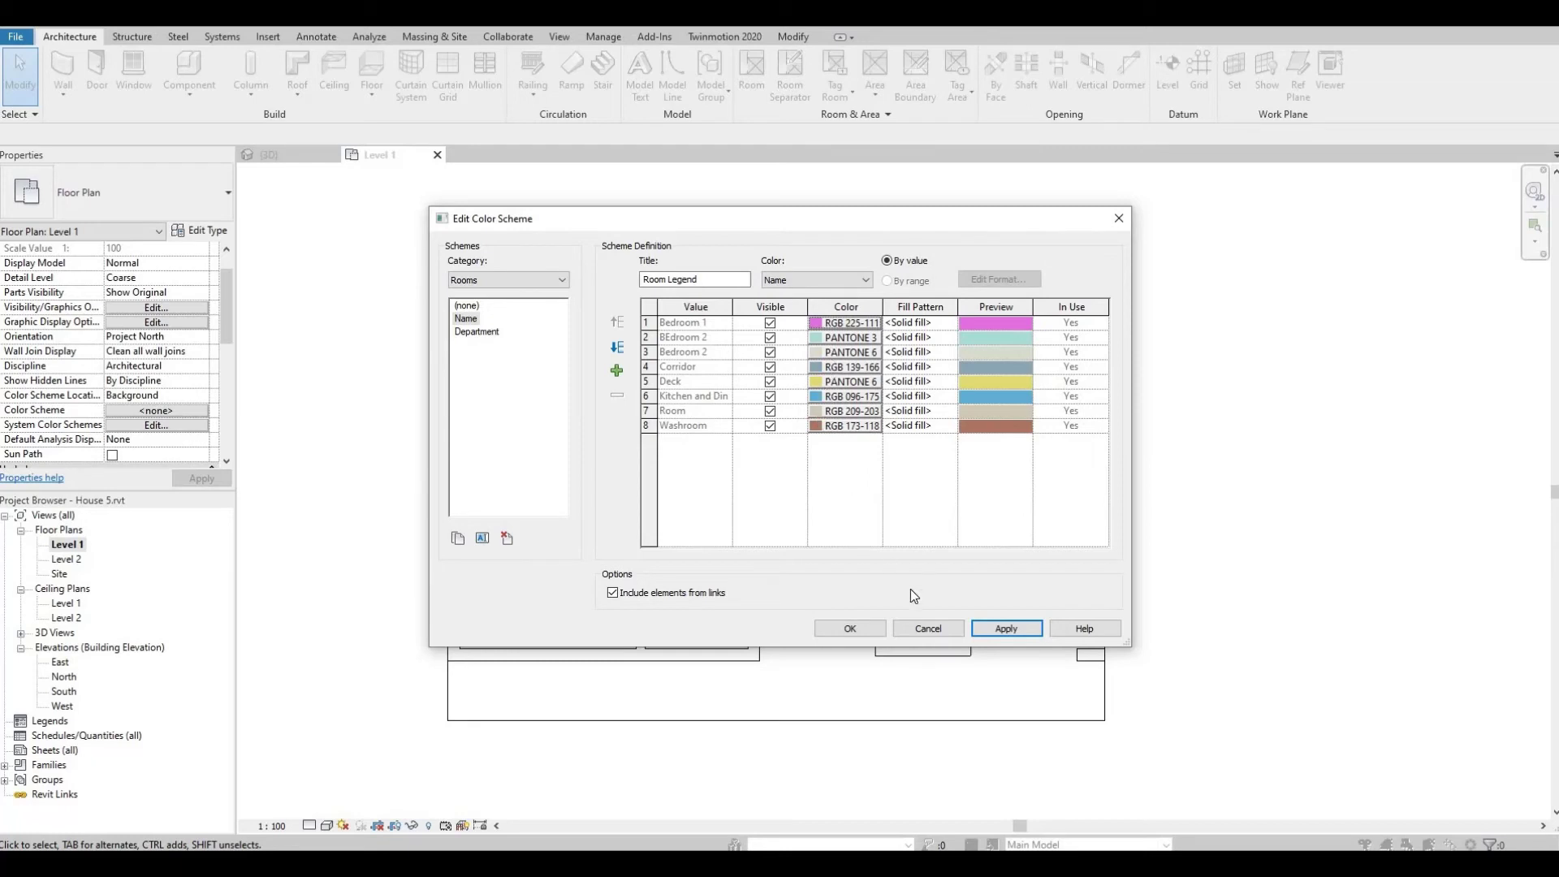
{"action": "left_click", "coordinate": [1008, 629]}
{"action": "left_click", "coordinate": [860, 627]}
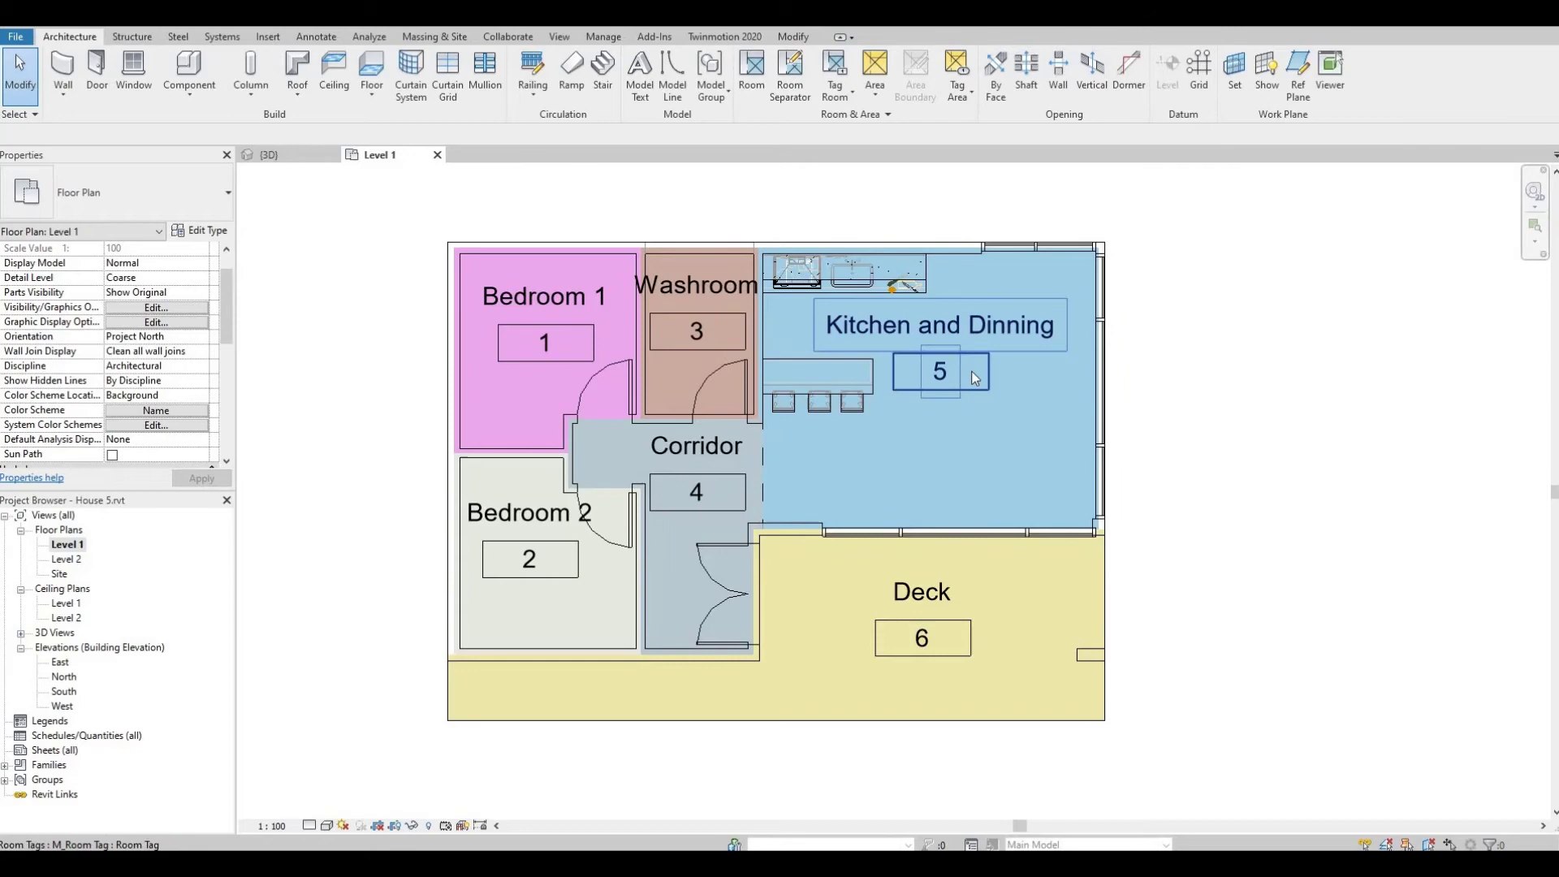
Step: Recentre the colour-filled plan and open Visibility/Graphic Overrides with VG
{"action": "scroll", "coordinate": [1081, 251], "scroll_direction": "up", "scroll_amount": 5}
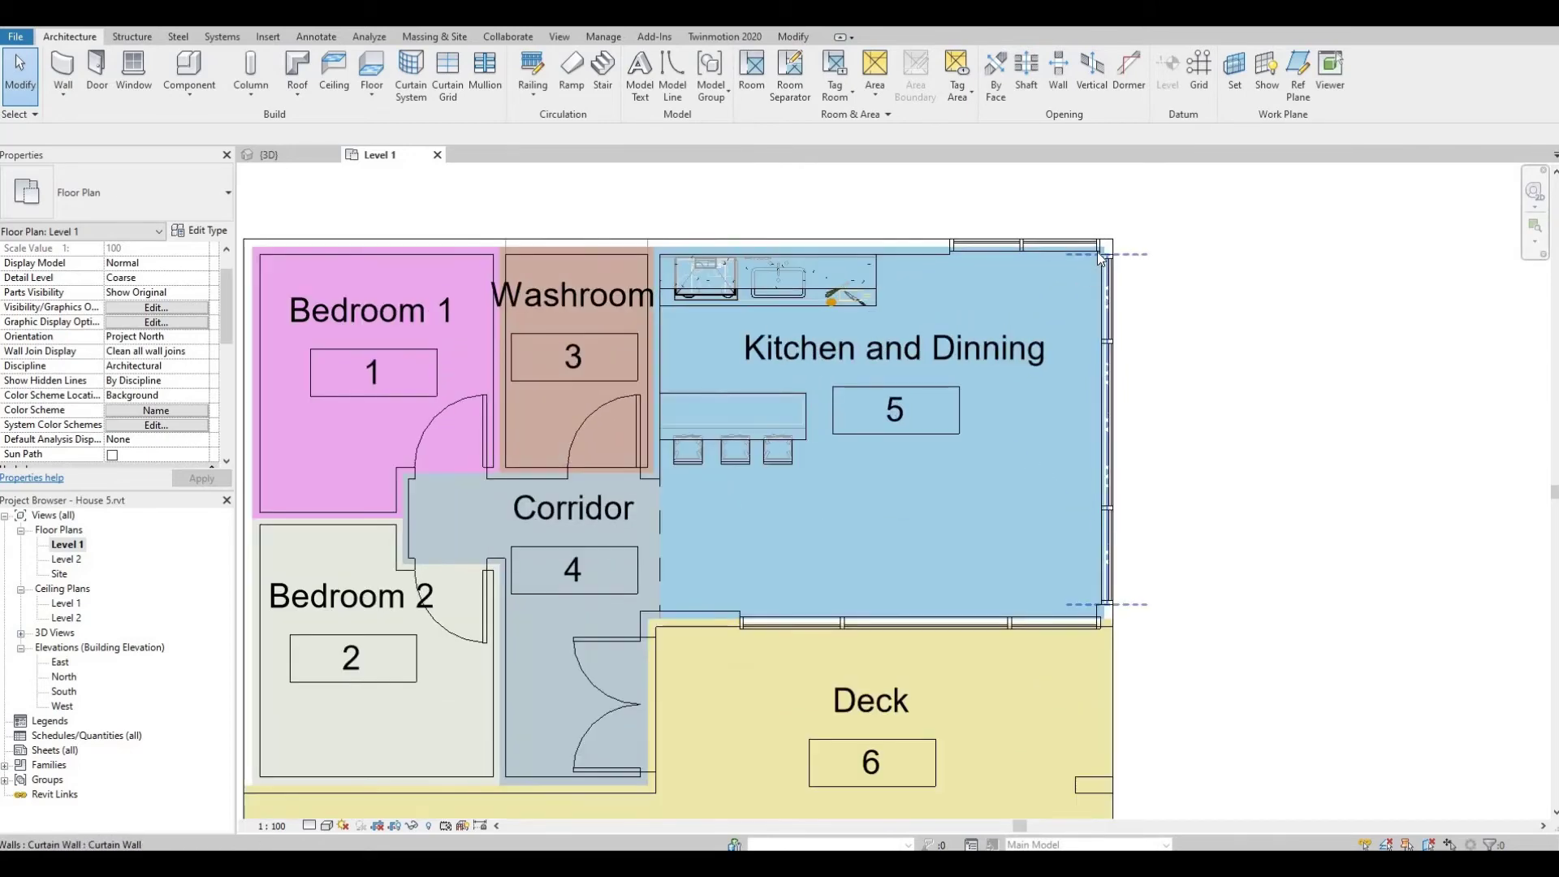
{"action": "scroll", "coordinate": [1045, 353], "scroll_direction": "down", "scroll_amount": 6}
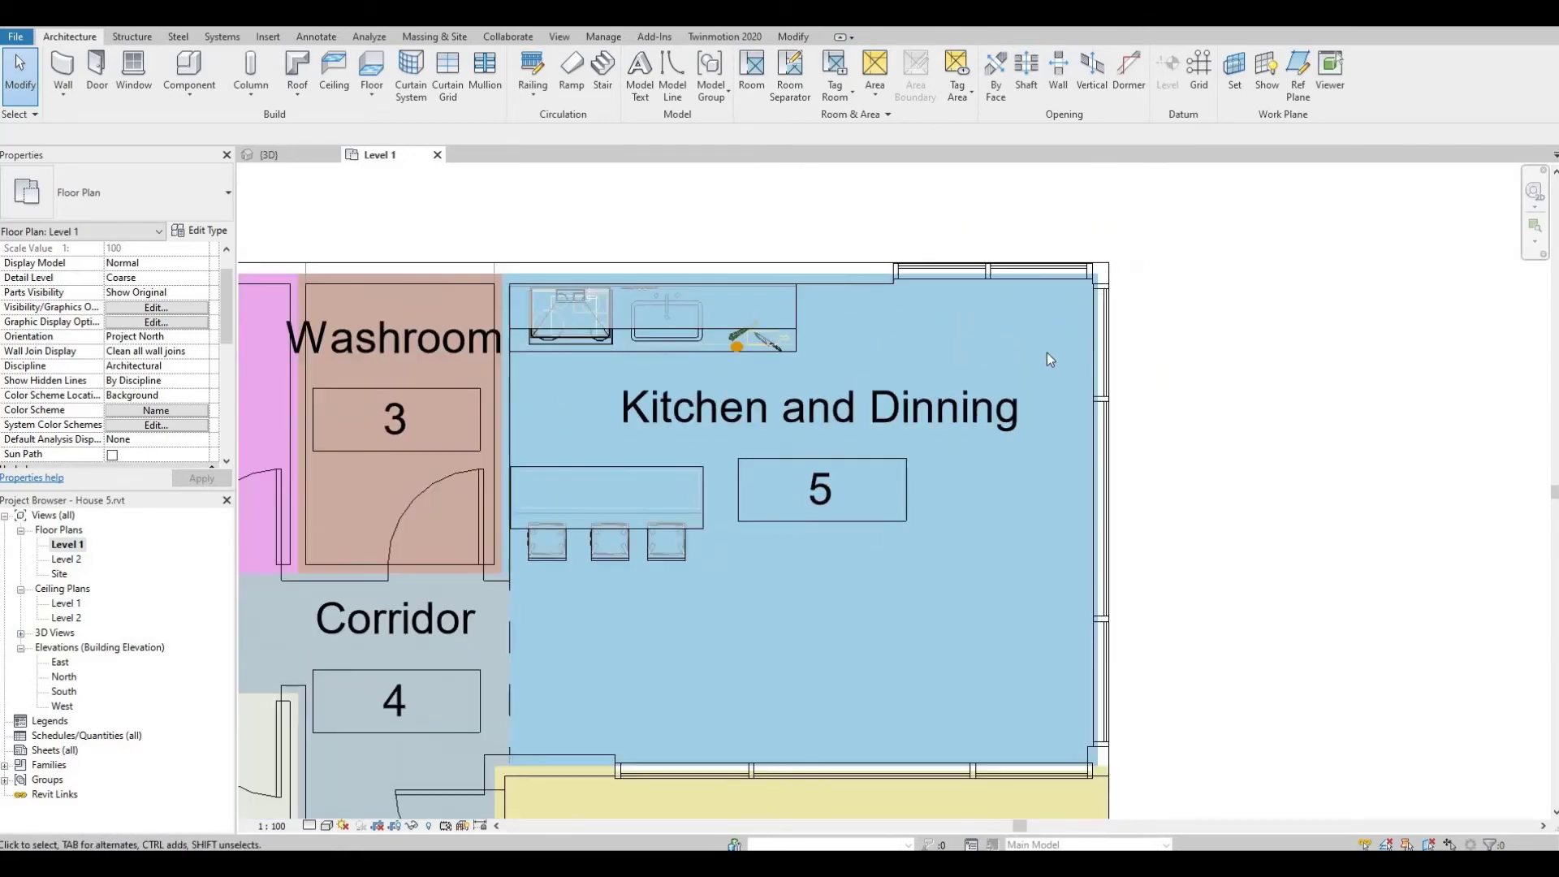
{"action": "middle_click_drag", "start_coordinate": [1050, 335], "coordinate": [1022, 332]}
{"action": "scroll", "coordinate": [1022, 331], "scroll_direction": "up", "scroll_amount": 1}
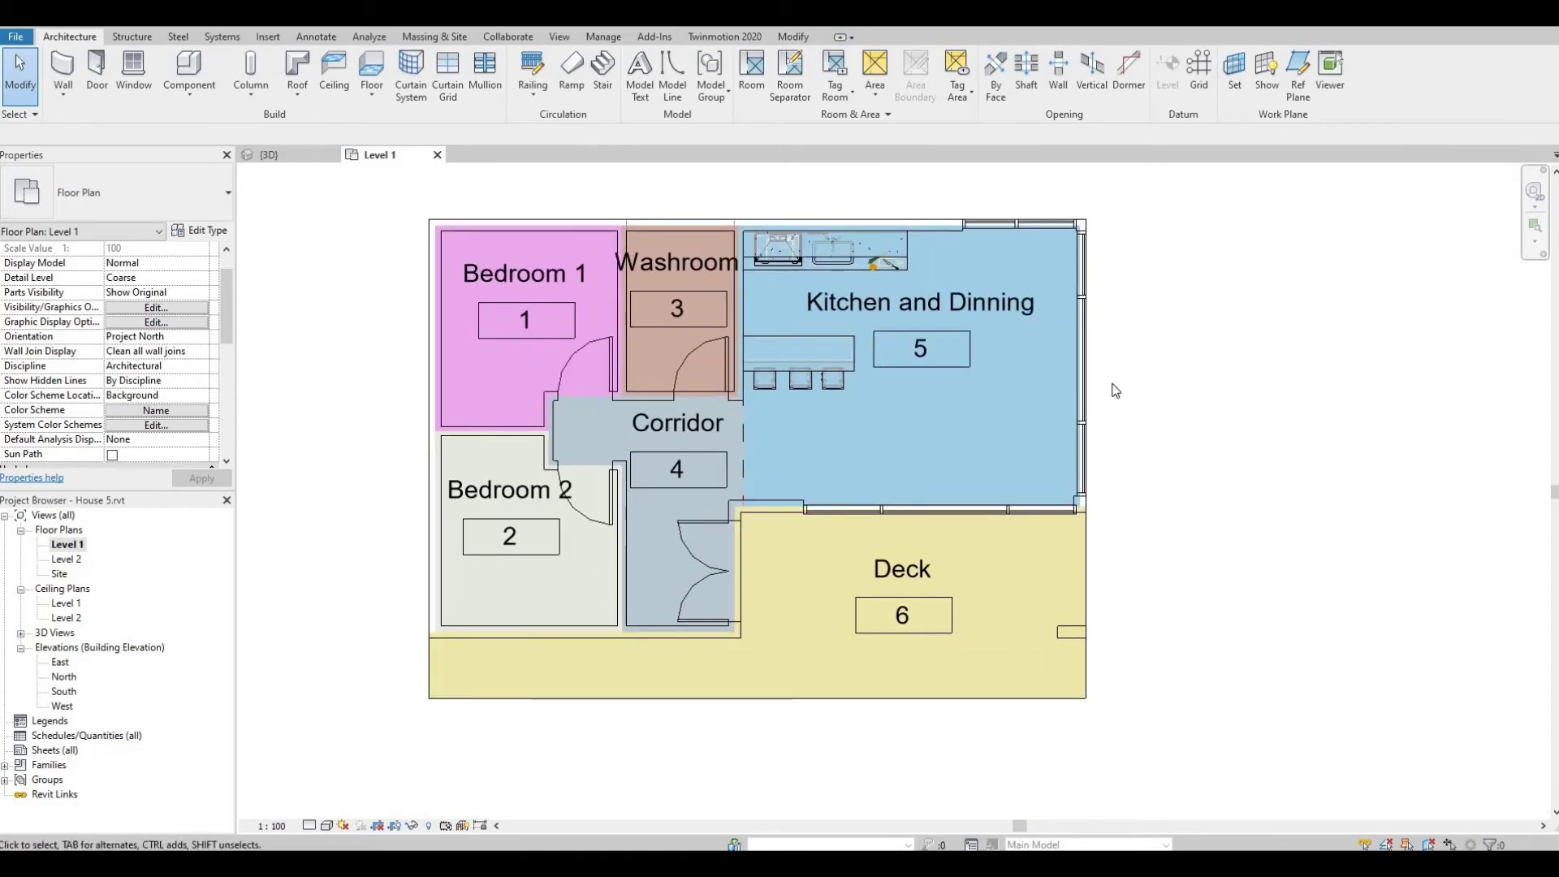
{"action": "key", "text": "v"}
{"action": "key", "text": "g"}
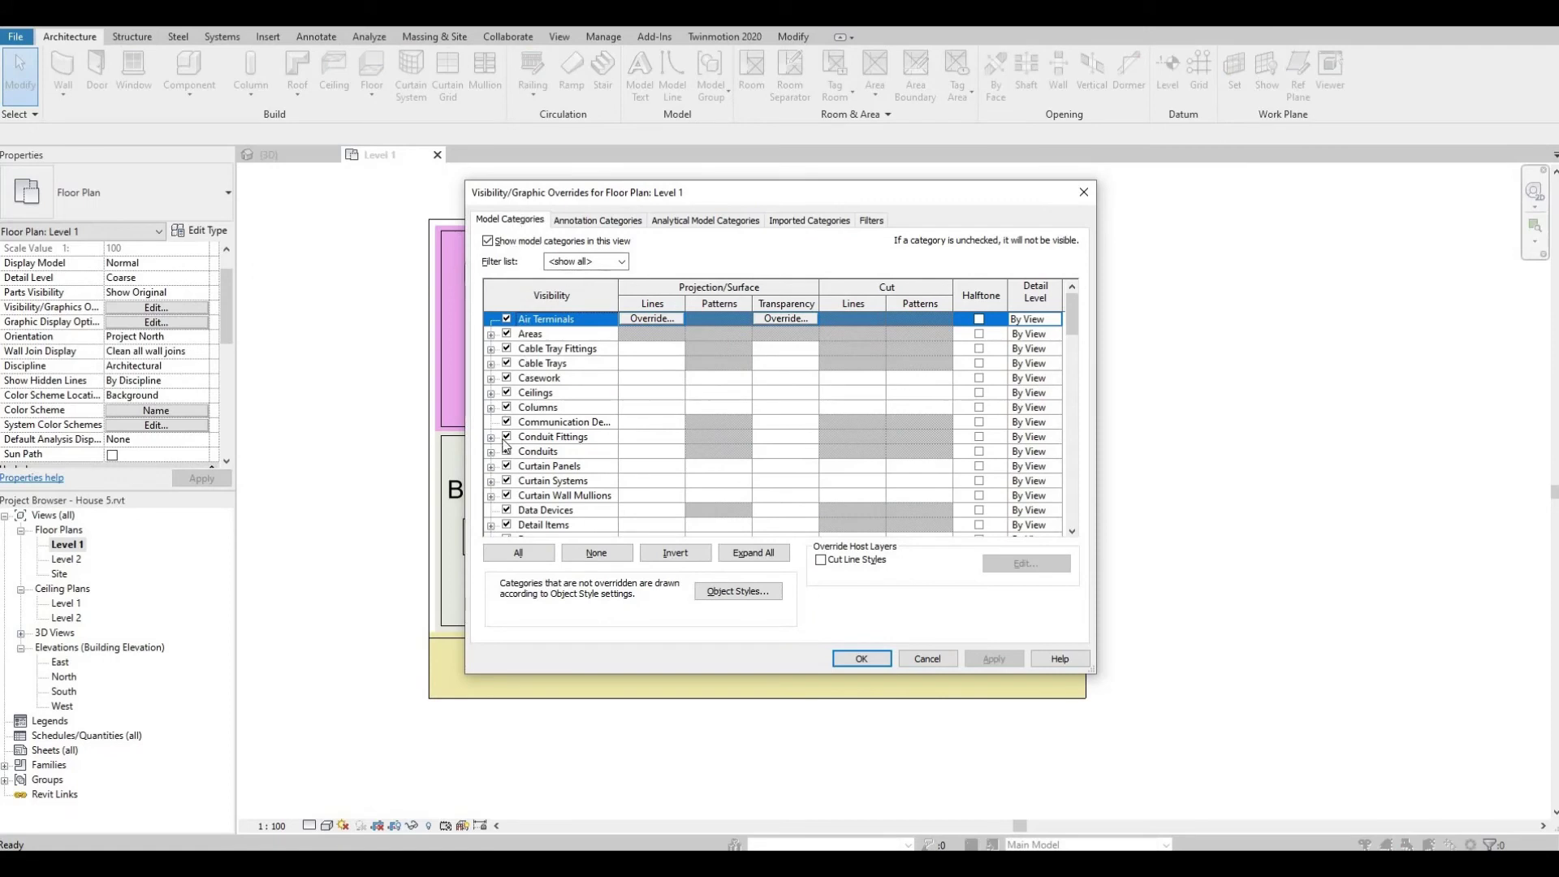
Step: Under Rooms in Model Categories, switch on Interior Fill and Reference, then apply and confirm
{"action": "scroll", "coordinate": [530, 456], "scroll_direction": "down", "scroll_amount": 1}
{"action": "scroll", "coordinate": [530, 456], "scroll_direction": "down", "scroll_amount": 5}
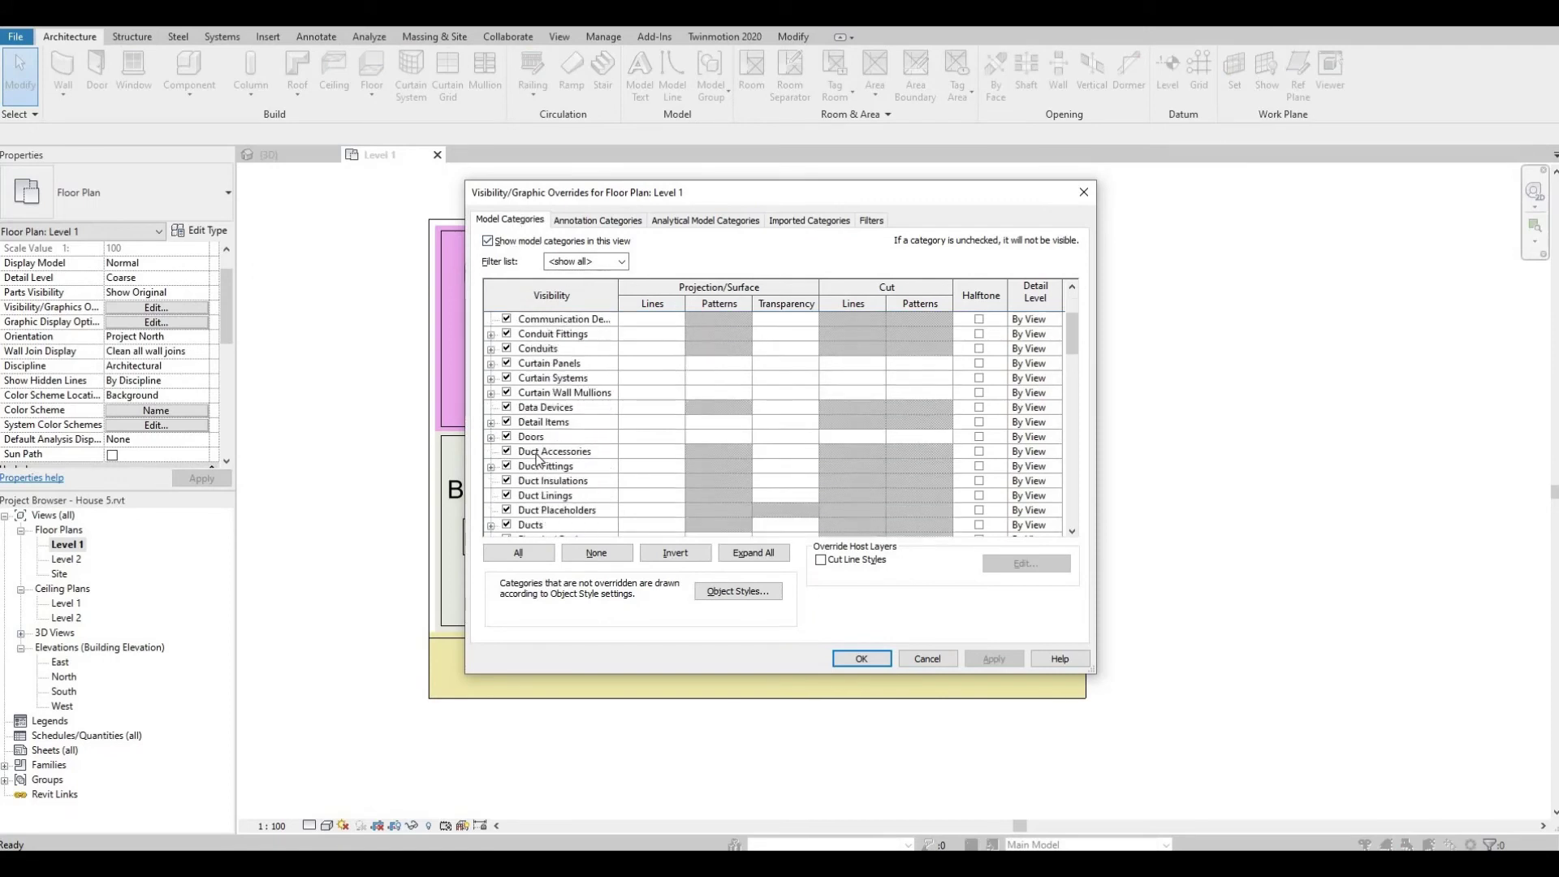
{"action": "scroll", "coordinate": [552, 469], "scroll_direction": "down", "scroll_amount": 3}
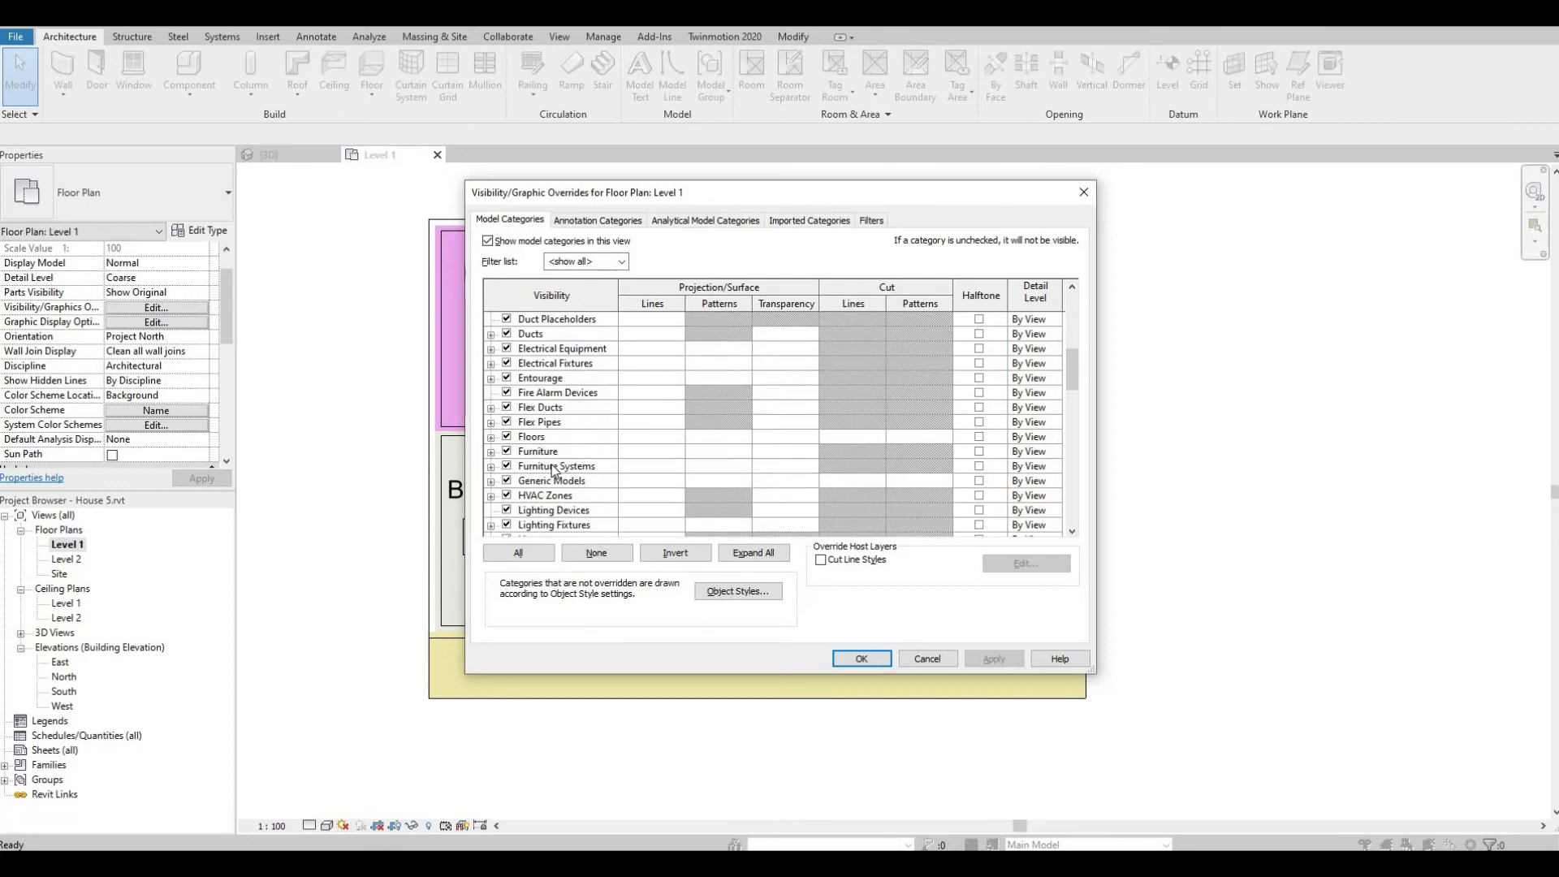
{"action": "scroll", "coordinate": [553, 468], "scroll_direction": "up", "scroll_amount": 8}
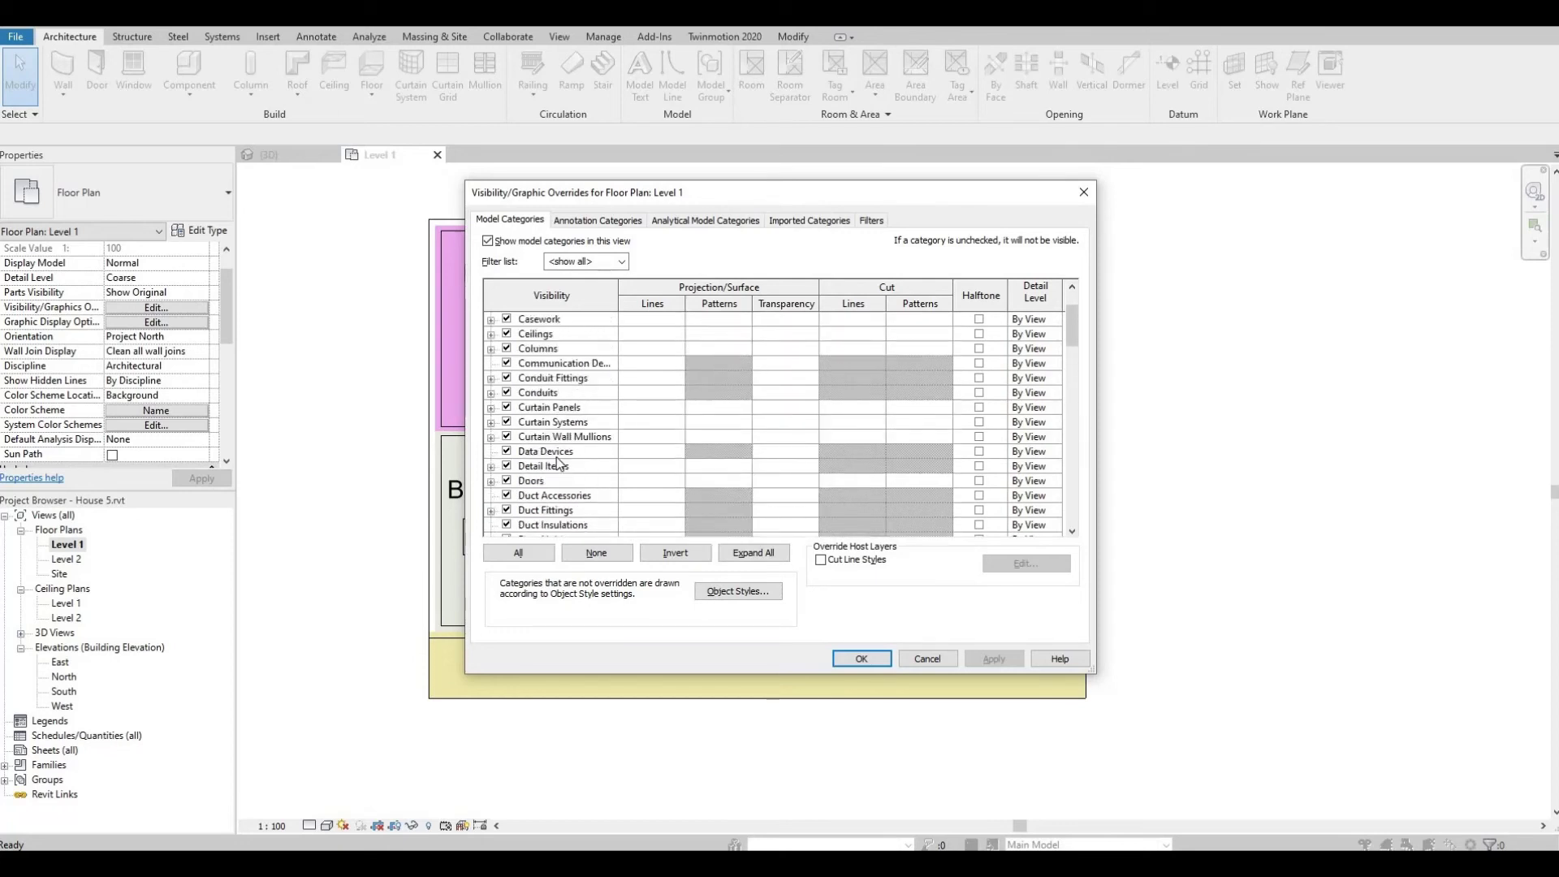
{"action": "scroll", "coordinate": [559, 464], "scroll_direction": "down", "scroll_amount": 3}
{"action": "scroll", "coordinate": [559, 466], "scroll_direction": "down", "scroll_amount": 9}
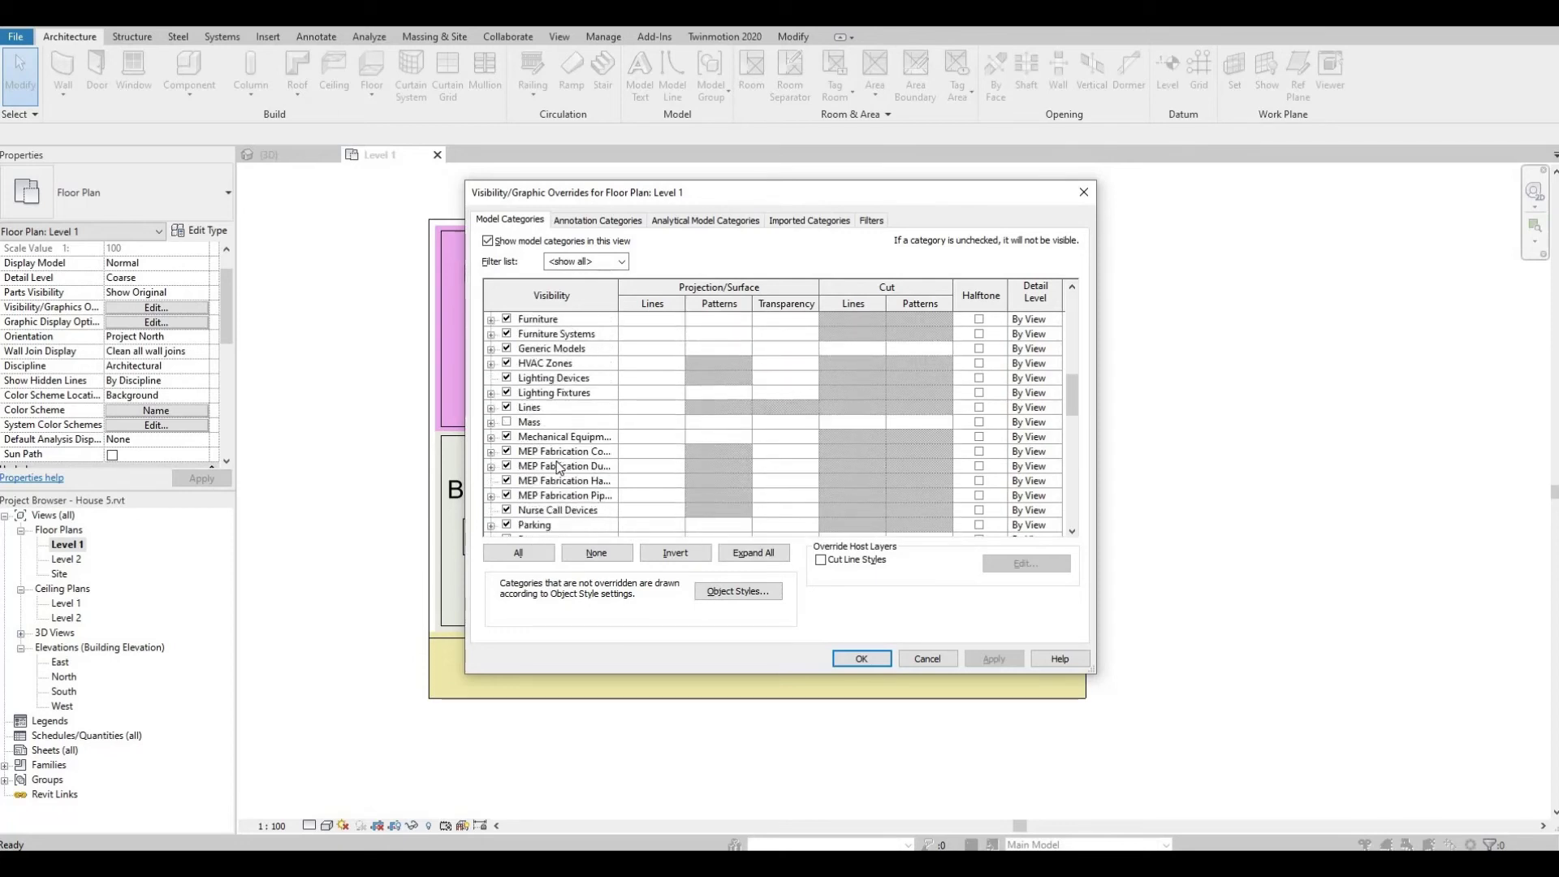
{"action": "scroll", "coordinate": [558, 469], "scroll_direction": "down", "scroll_amount": 5}
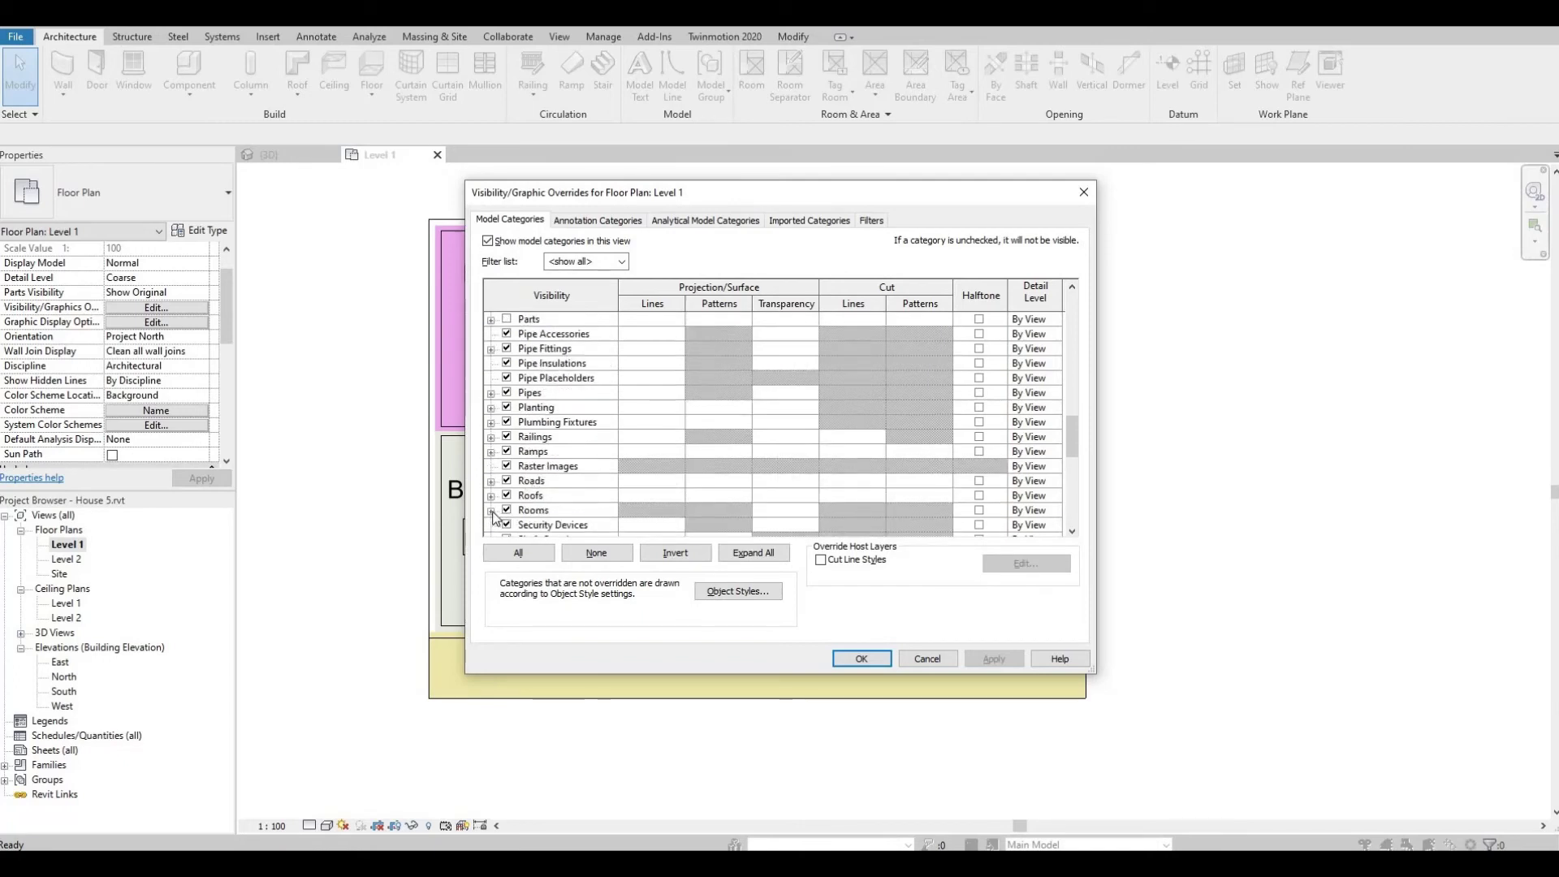
{"action": "left_click", "coordinate": [492, 511]}
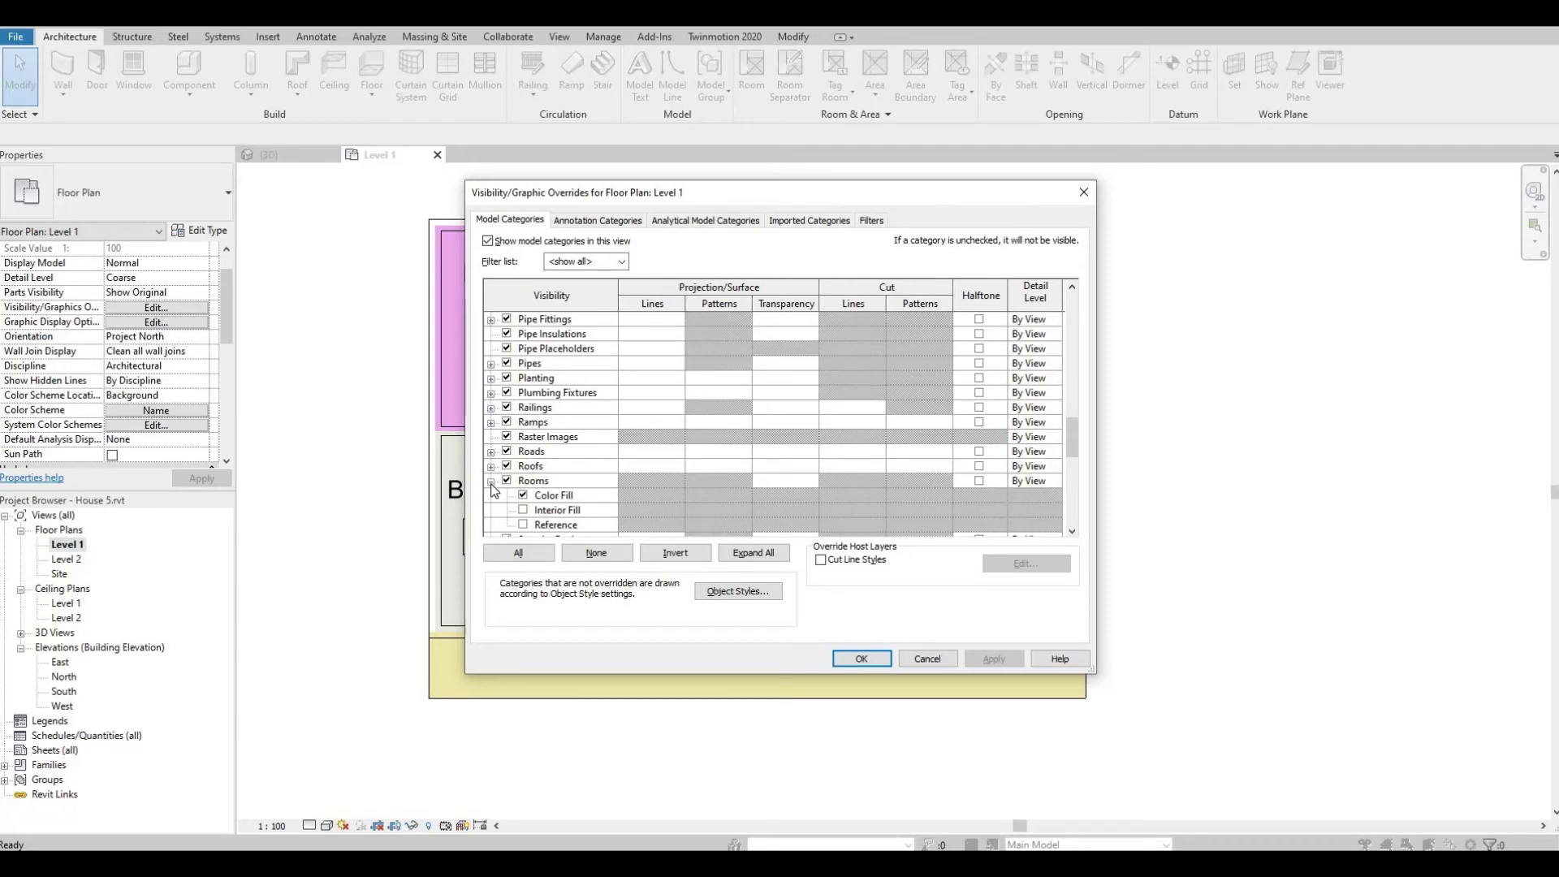
{"action": "scroll", "coordinate": [493, 488], "scroll_direction": "down", "scroll_amount": 1}
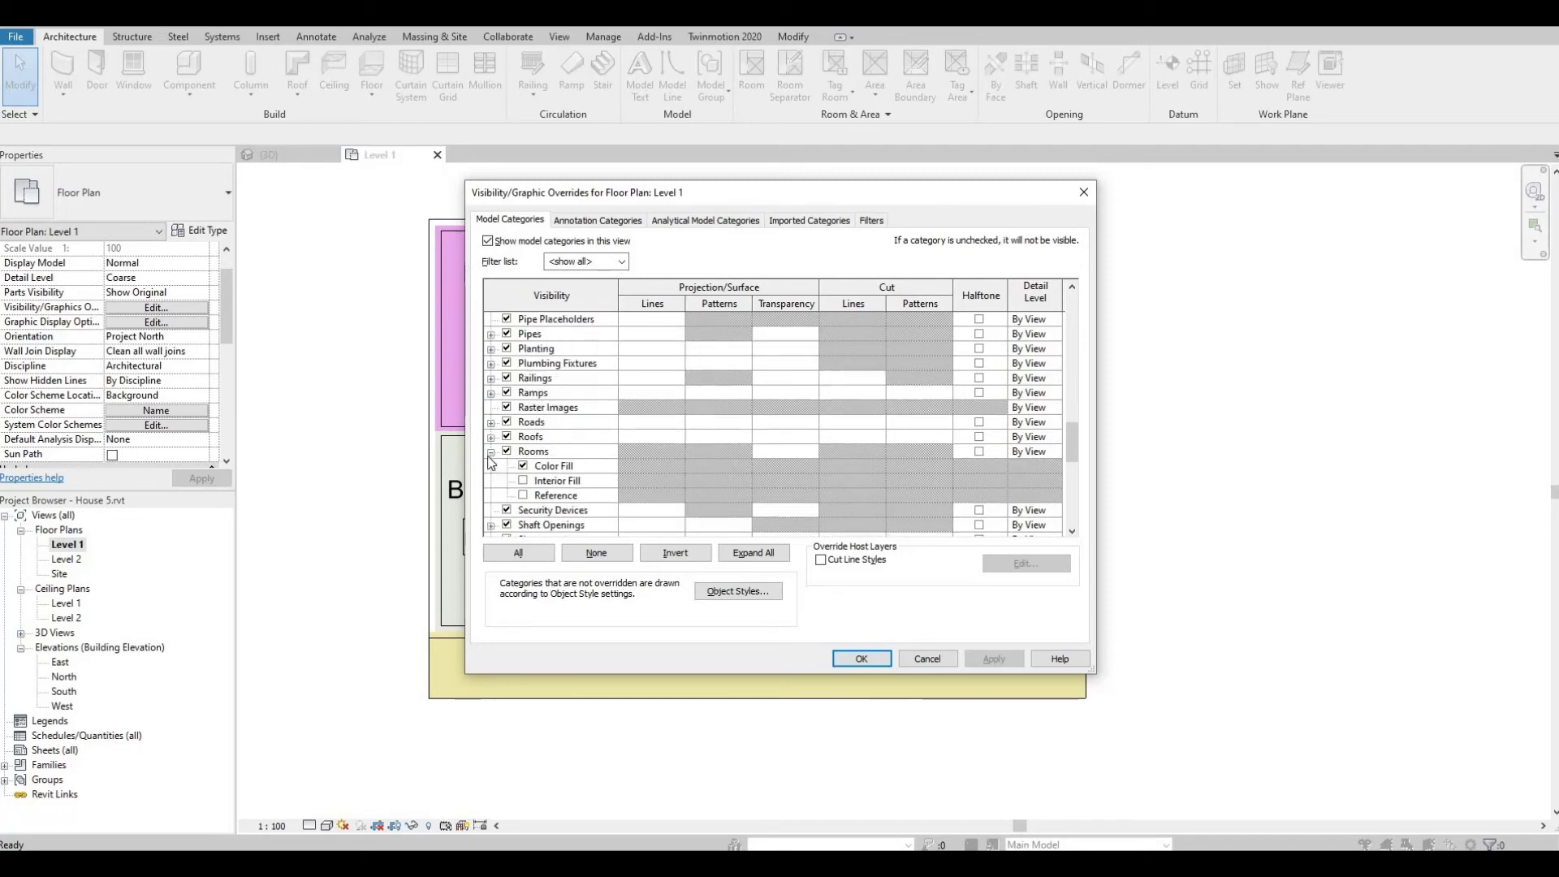
{"action": "left_click", "coordinate": [523, 480]}
{"action": "left_click", "coordinate": [523, 495]}
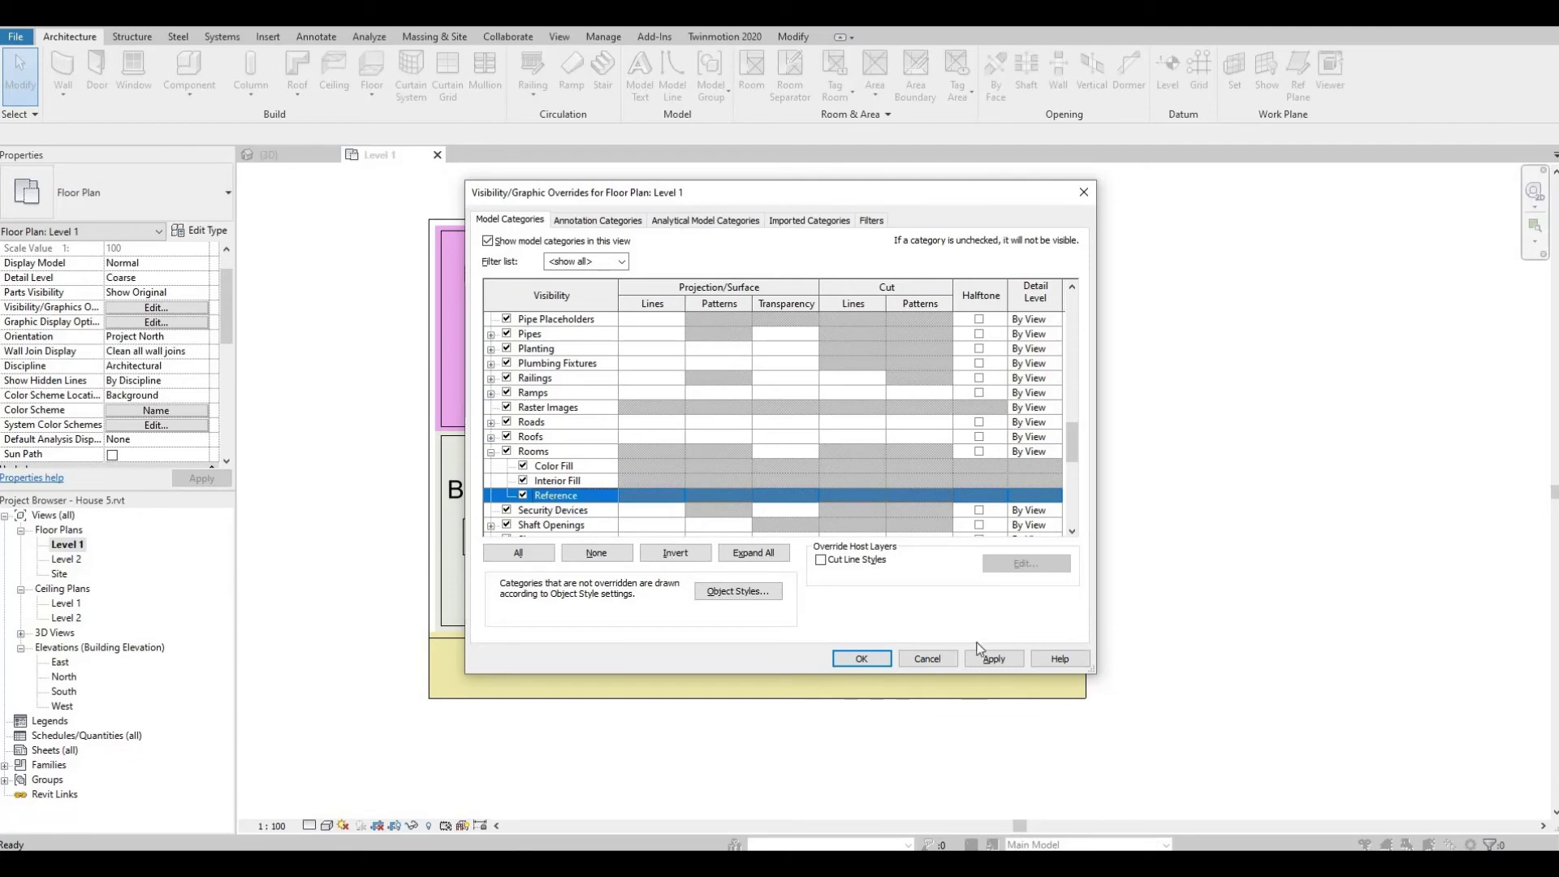
{"action": "left_click", "coordinate": [1005, 662]}
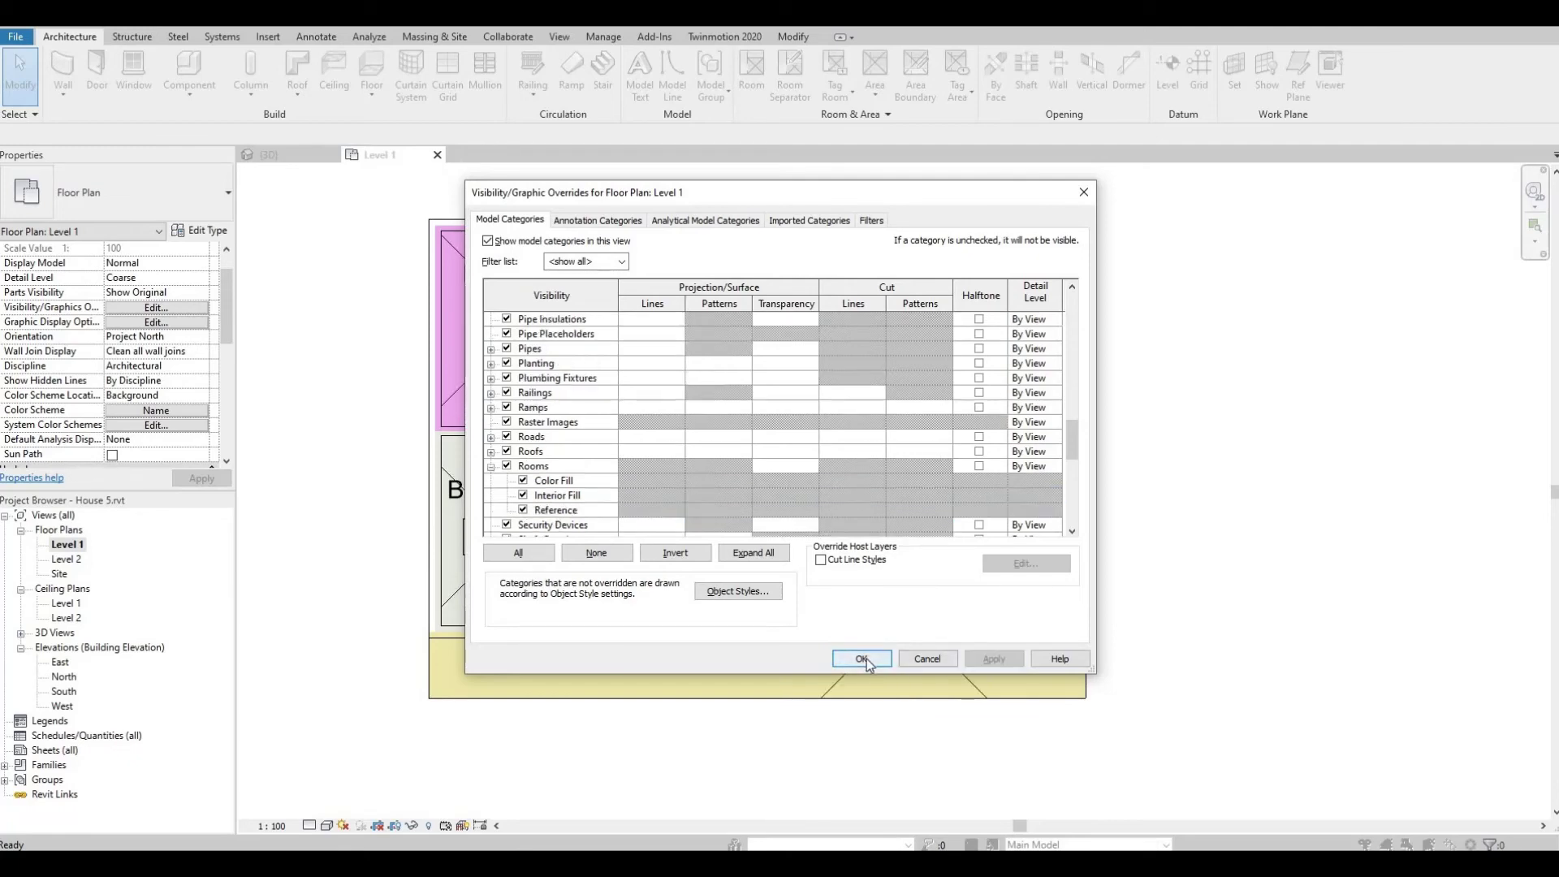
Step: Apply the room colour scheme and zoom into the kitchen's top-right wall corner
{"action": "left_click", "coordinate": [861, 658]}
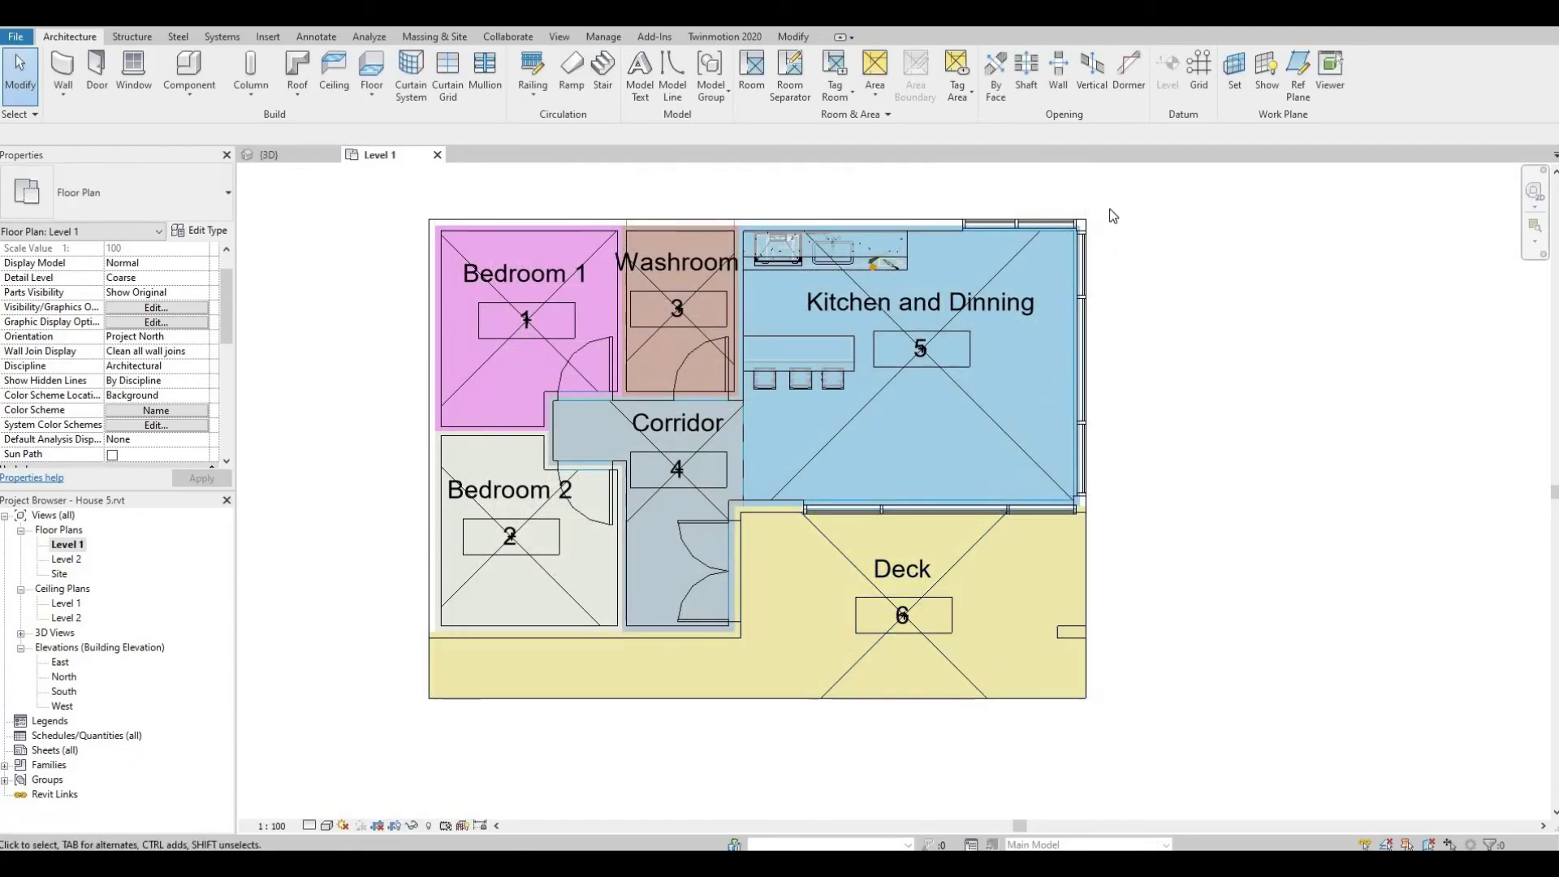
{"action": "scroll", "coordinate": [1092, 223], "scroll_direction": "up", "scroll_amount": 2}
{"action": "scroll", "coordinate": [1056, 271], "scroll_direction": "up", "scroll_amount": 1}
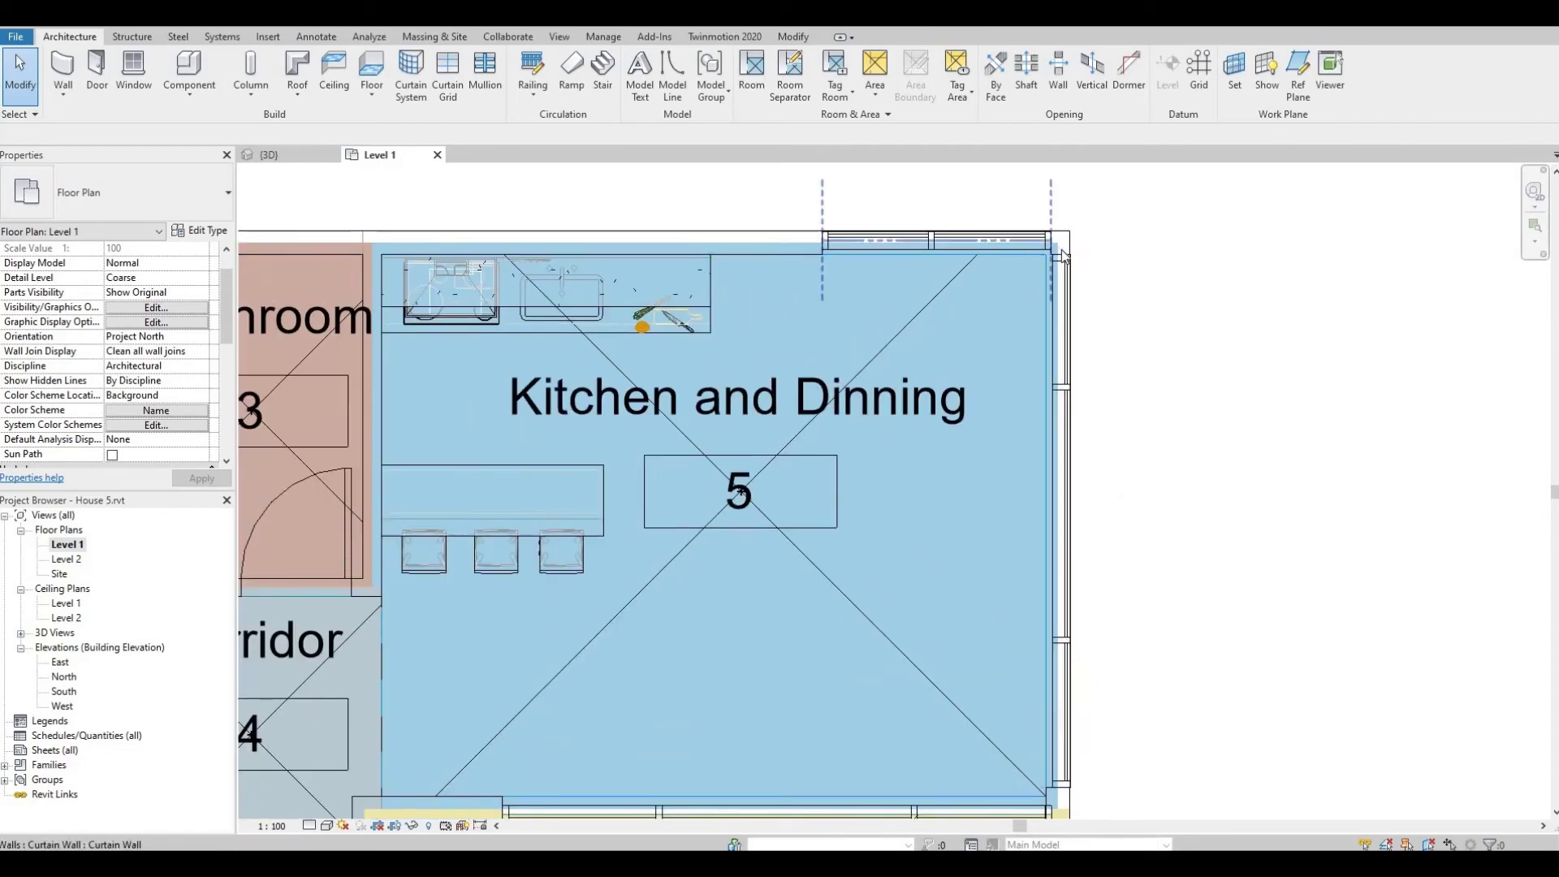
{"action": "scroll", "coordinate": [1062, 256], "scroll_direction": "up", "scroll_amount": 2}
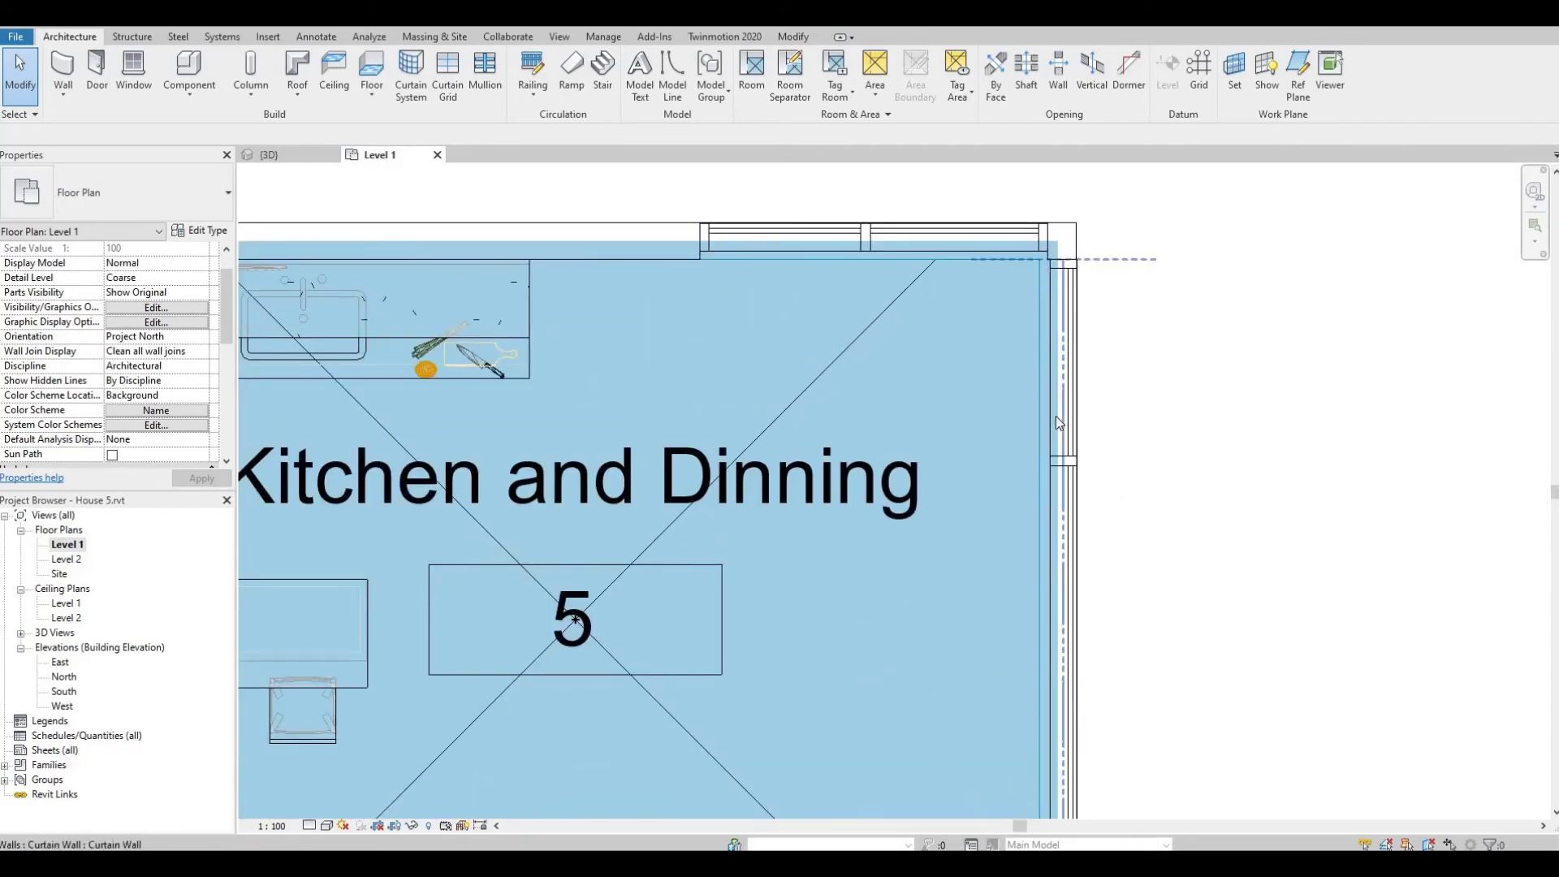
{"action": "scroll", "coordinate": [1014, 272], "scroll_direction": "down", "scroll_amount": 2}
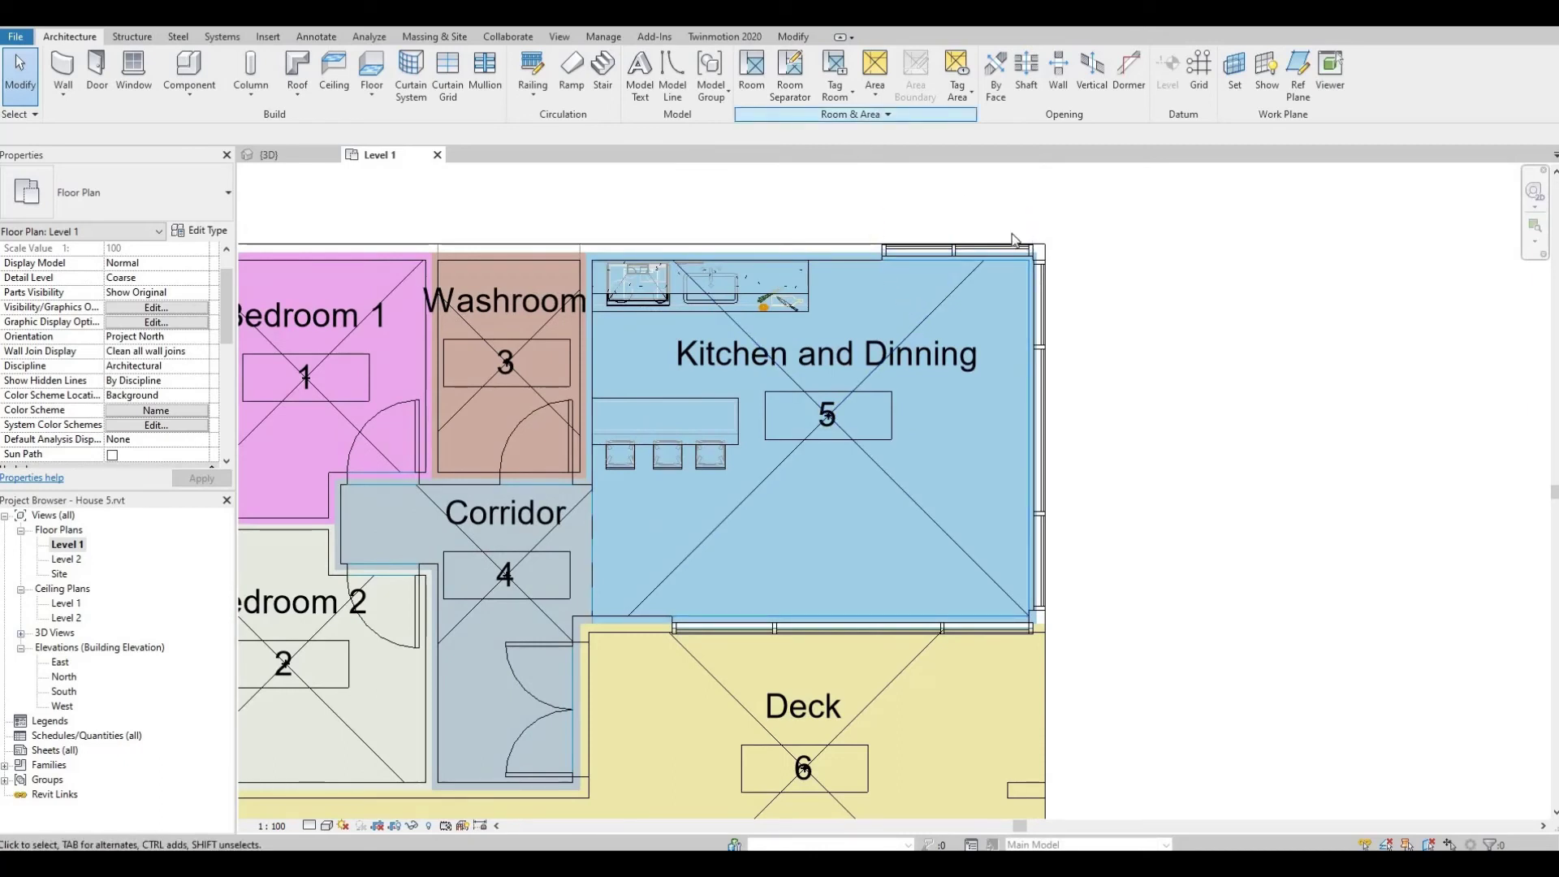
{"action": "scroll", "coordinate": [1030, 256], "scroll_direction": "up", "scroll_amount": 2}
{"action": "scroll", "coordinate": [1029, 257], "scroll_direction": "up", "scroll_amount": 2}
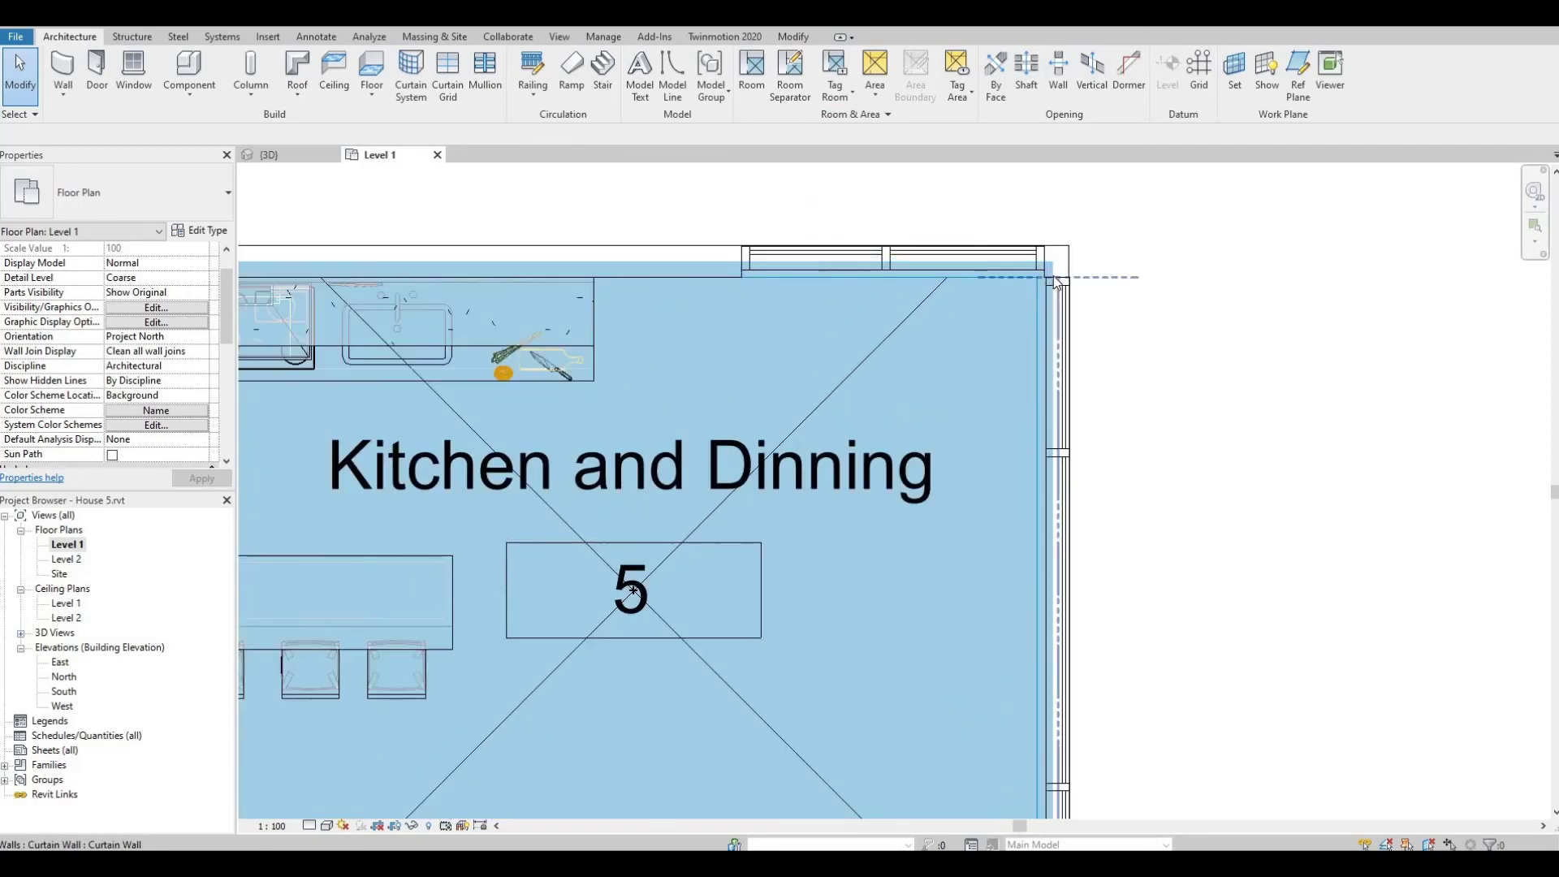
Step: Set Area and Volume Computations to compute room areas At wall center
{"action": "left_click", "coordinate": [847, 119]}
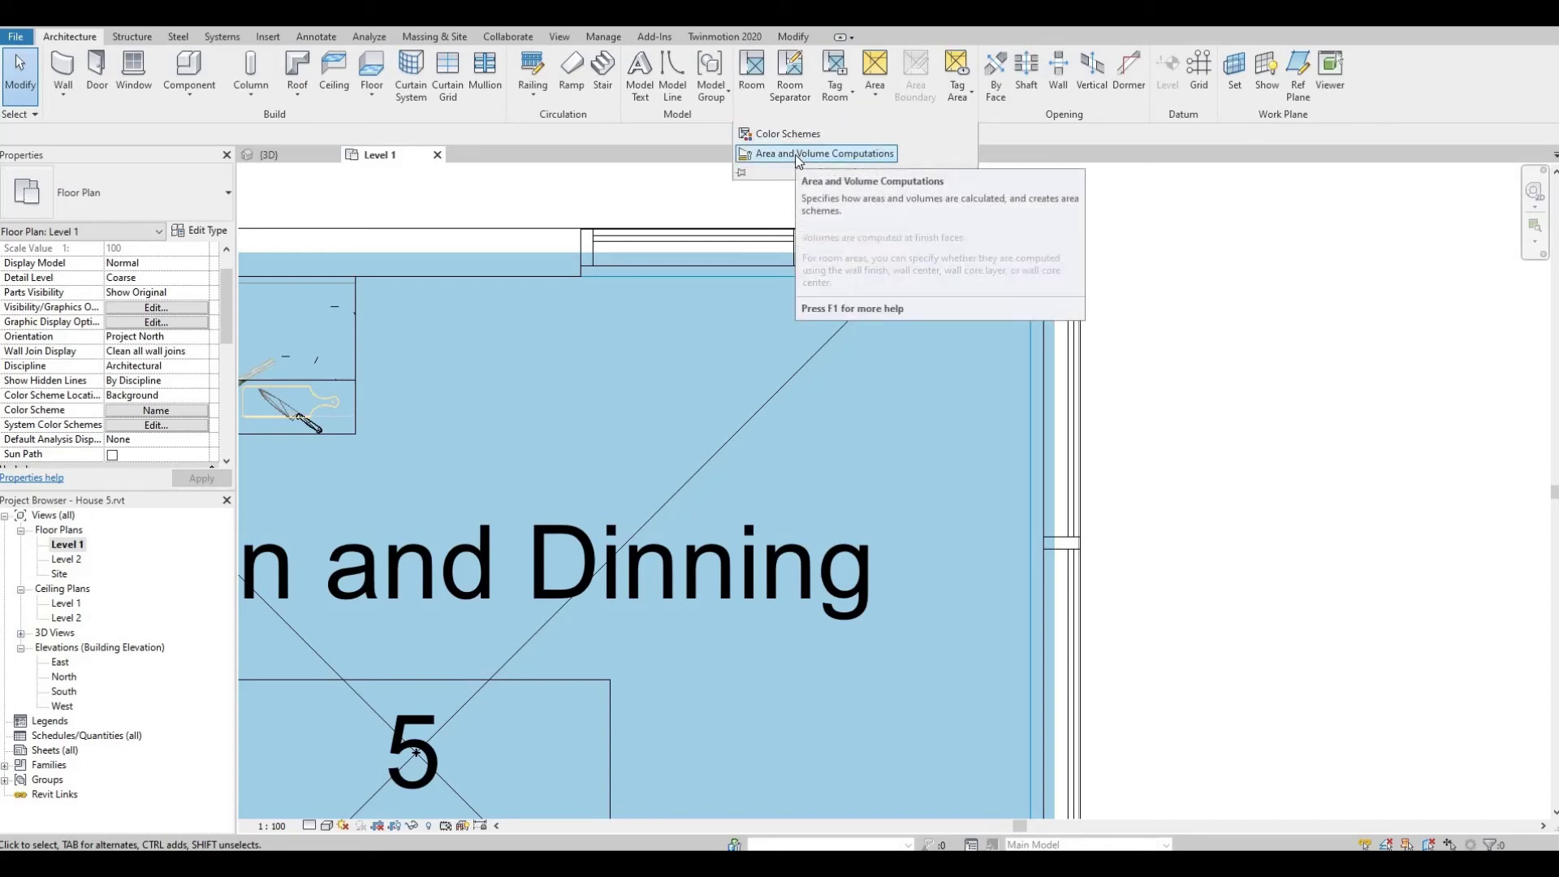
{"action": "left_click", "coordinate": [796, 154]}
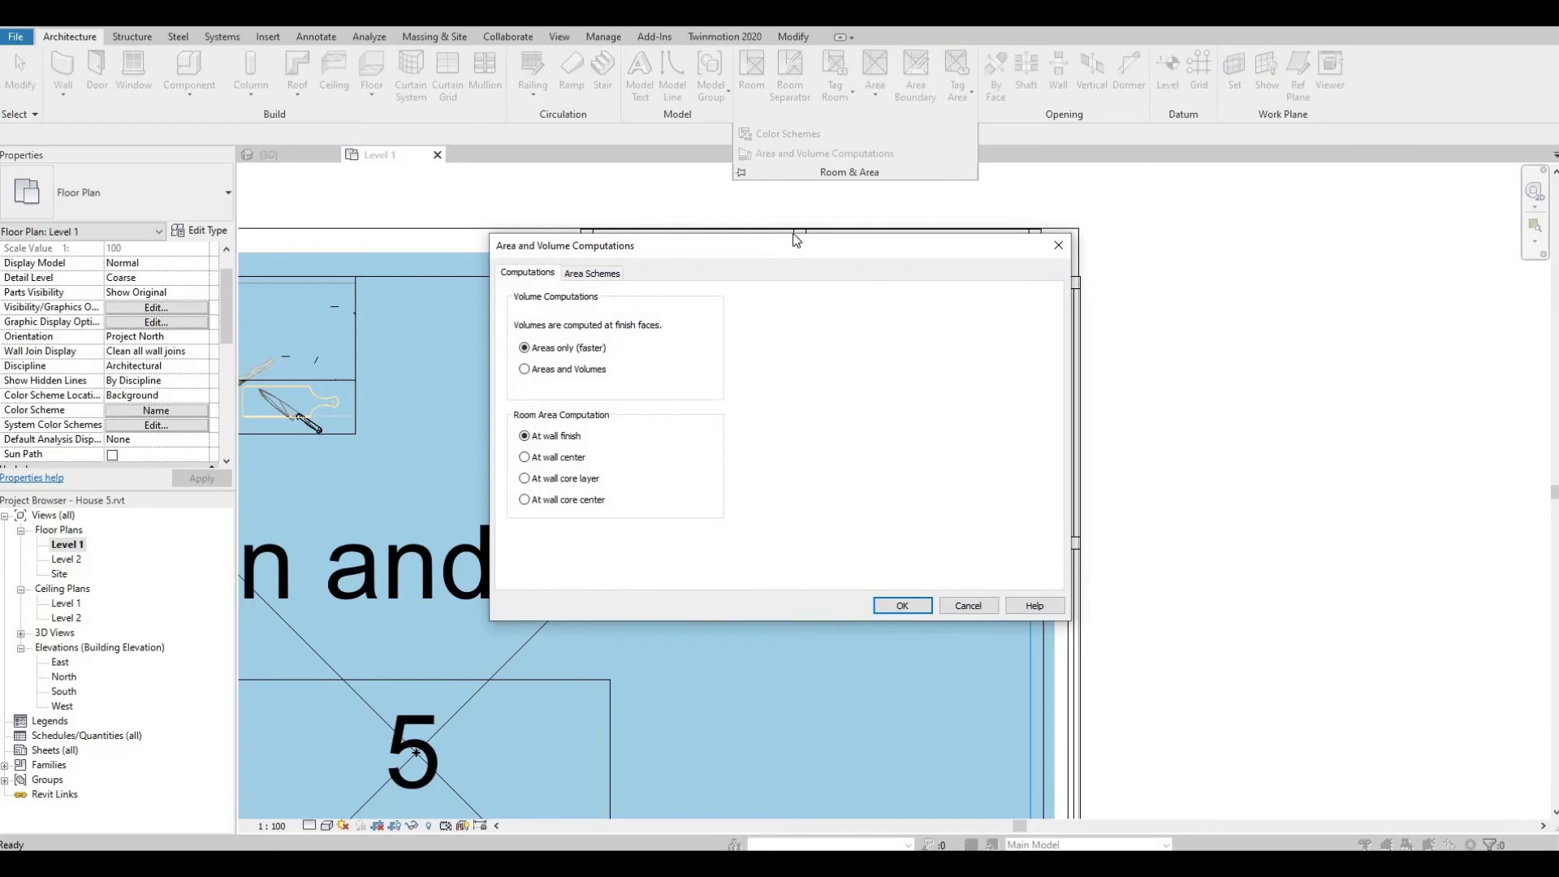
{"action": "left_click_drag", "start_coordinate": [880, 258], "coordinate": [1459, 306]}
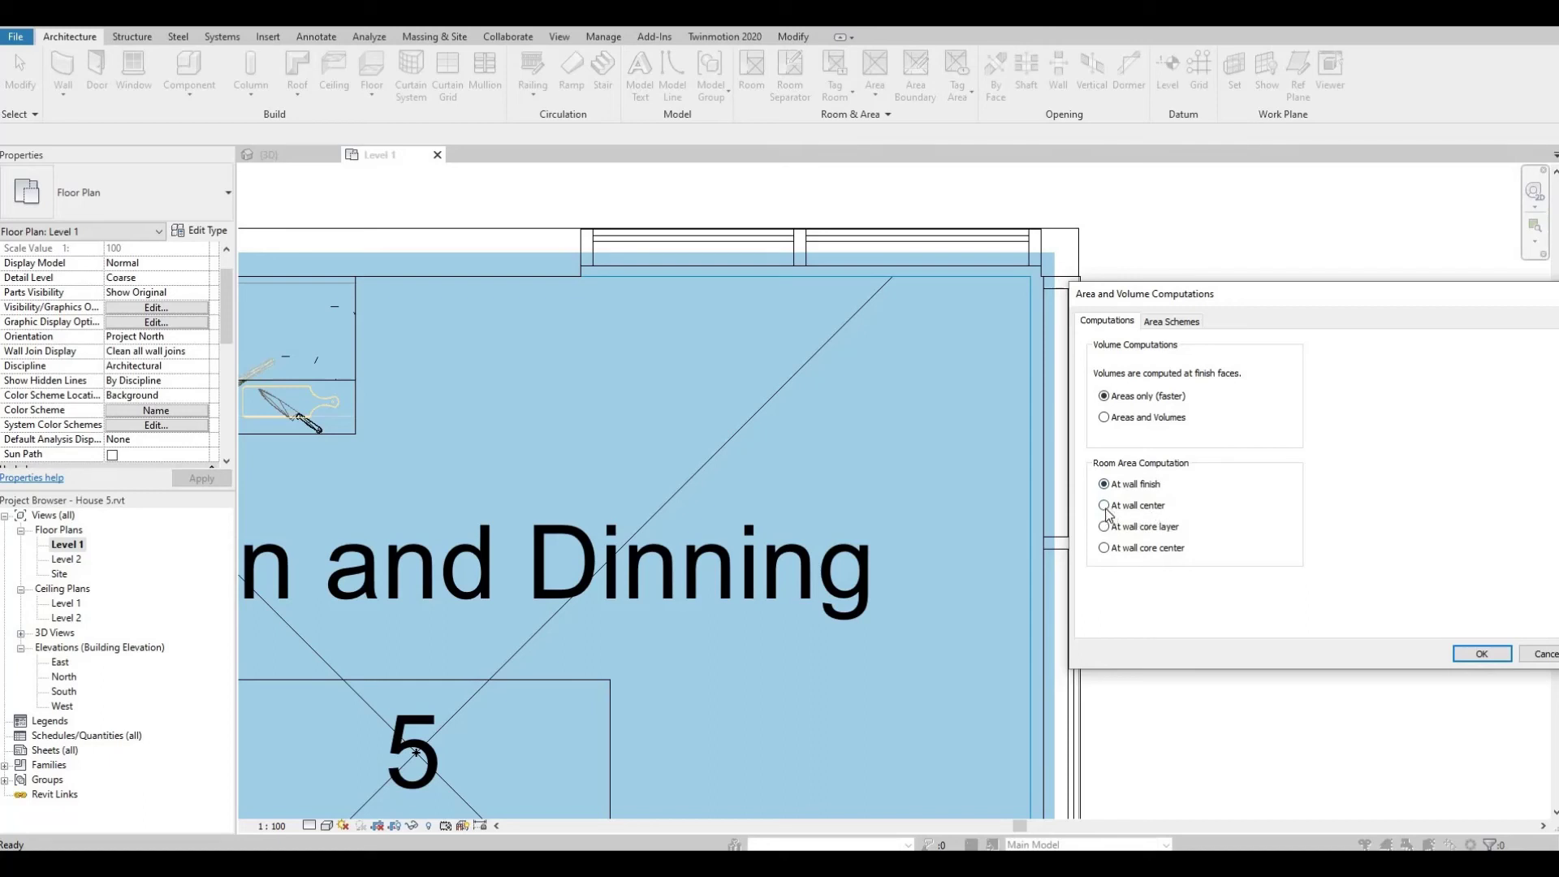
{"action": "left_click", "coordinate": [1478, 656]}
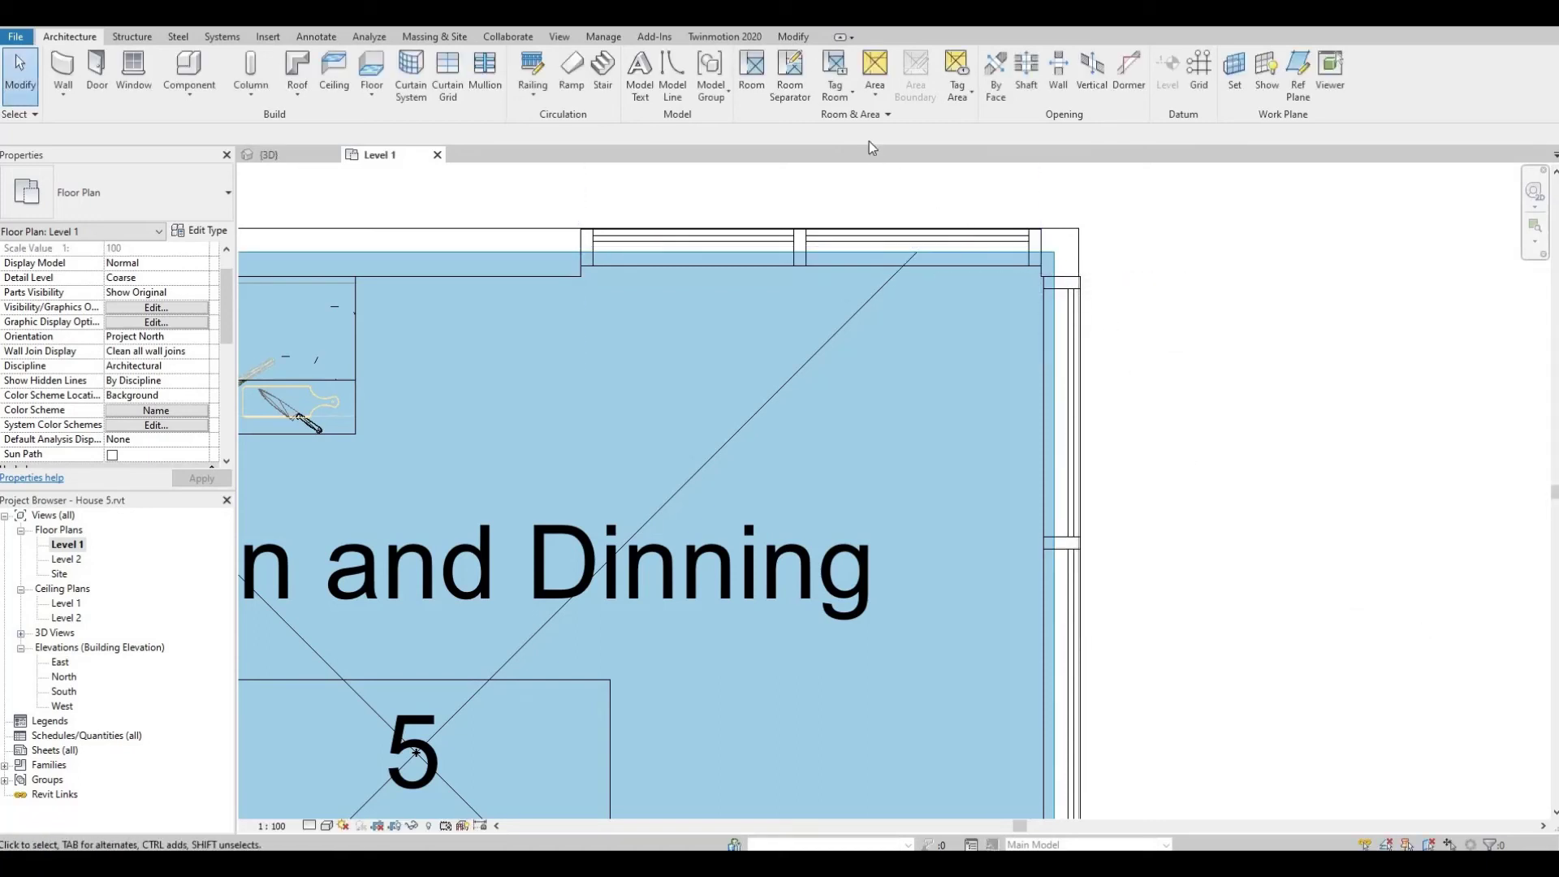
Step: Reopen Area and Volume Computations and confirm the chosen computation option
{"action": "left_click", "coordinate": [866, 114]}
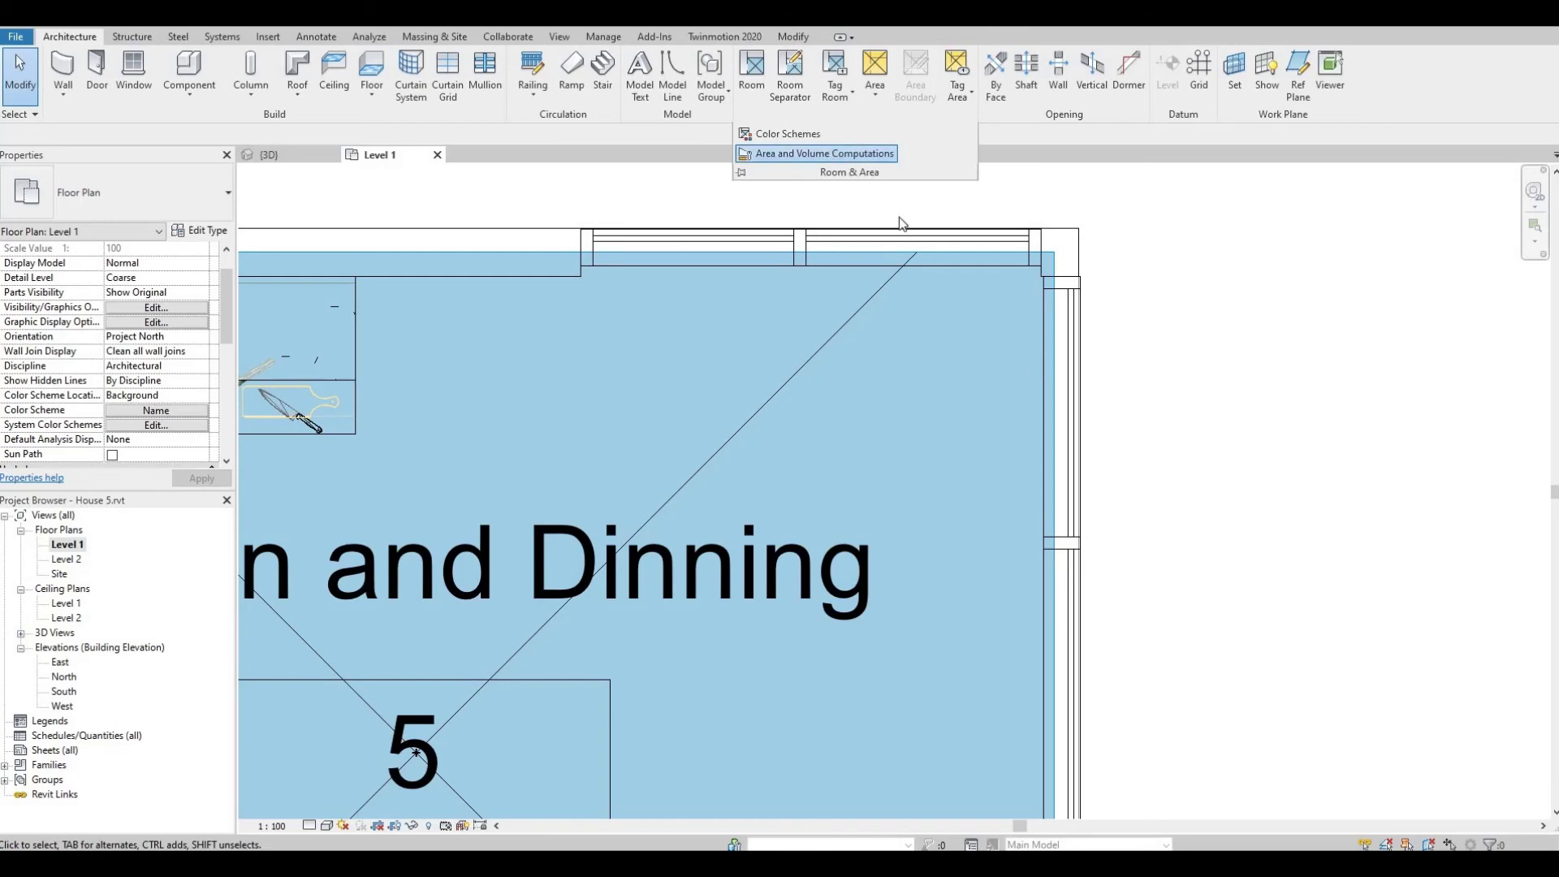
{"action": "left_click", "coordinate": [860, 154]}
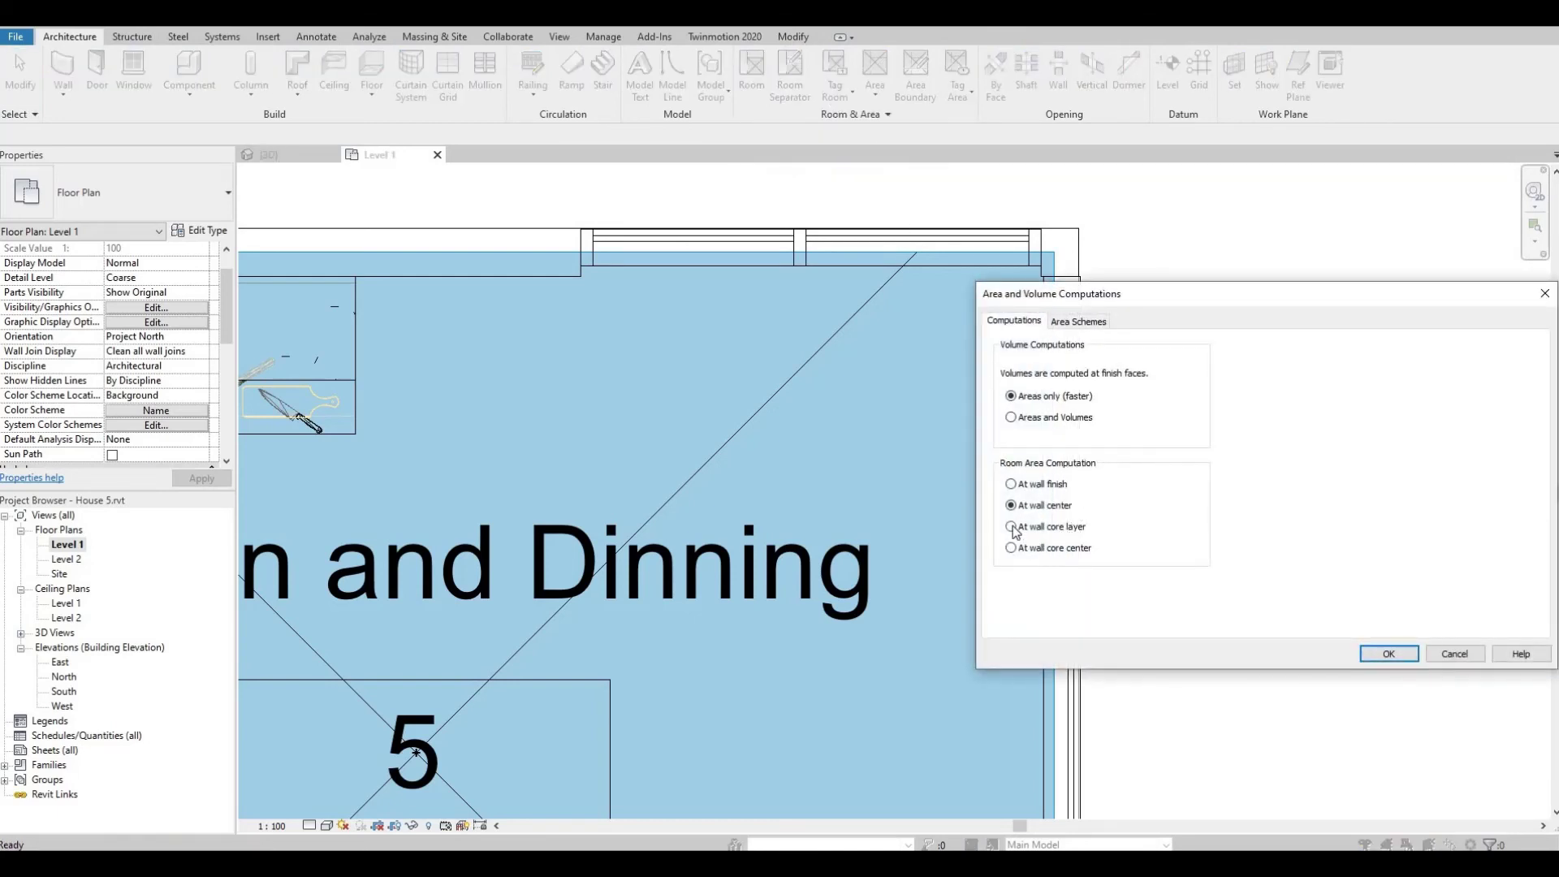
{"action": "left_click", "coordinate": [1390, 654]}
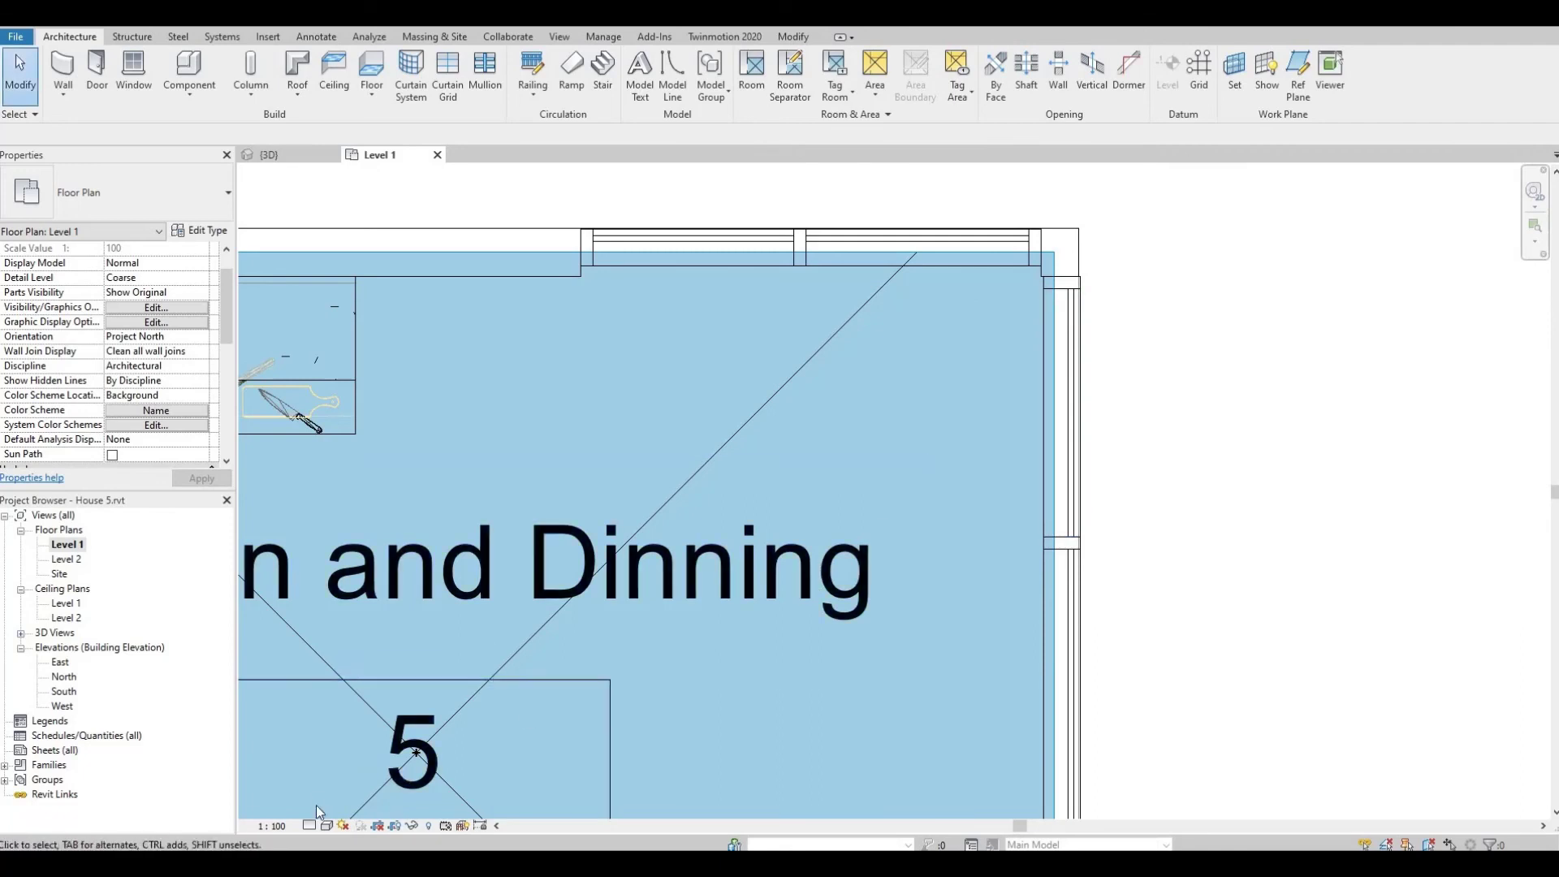
Step: Set the Level 1 plan's detail level to Fine
{"action": "left_click", "coordinate": [328, 826]}
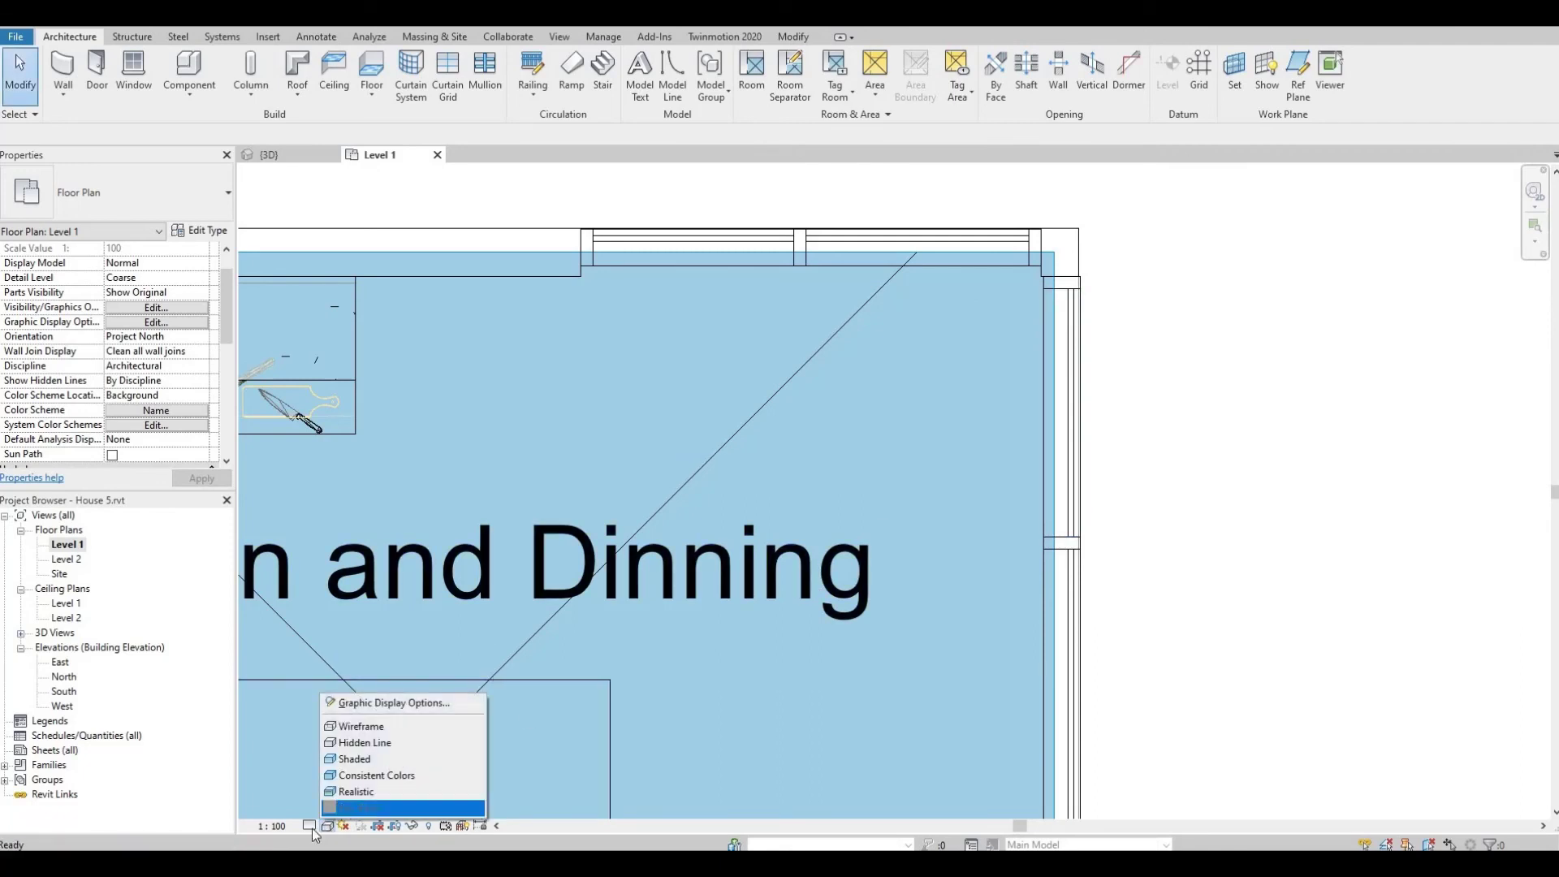
{"action": "left_click", "coordinate": [310, 826]}
{"action": "left_click", "coordinate": [333, 806]}
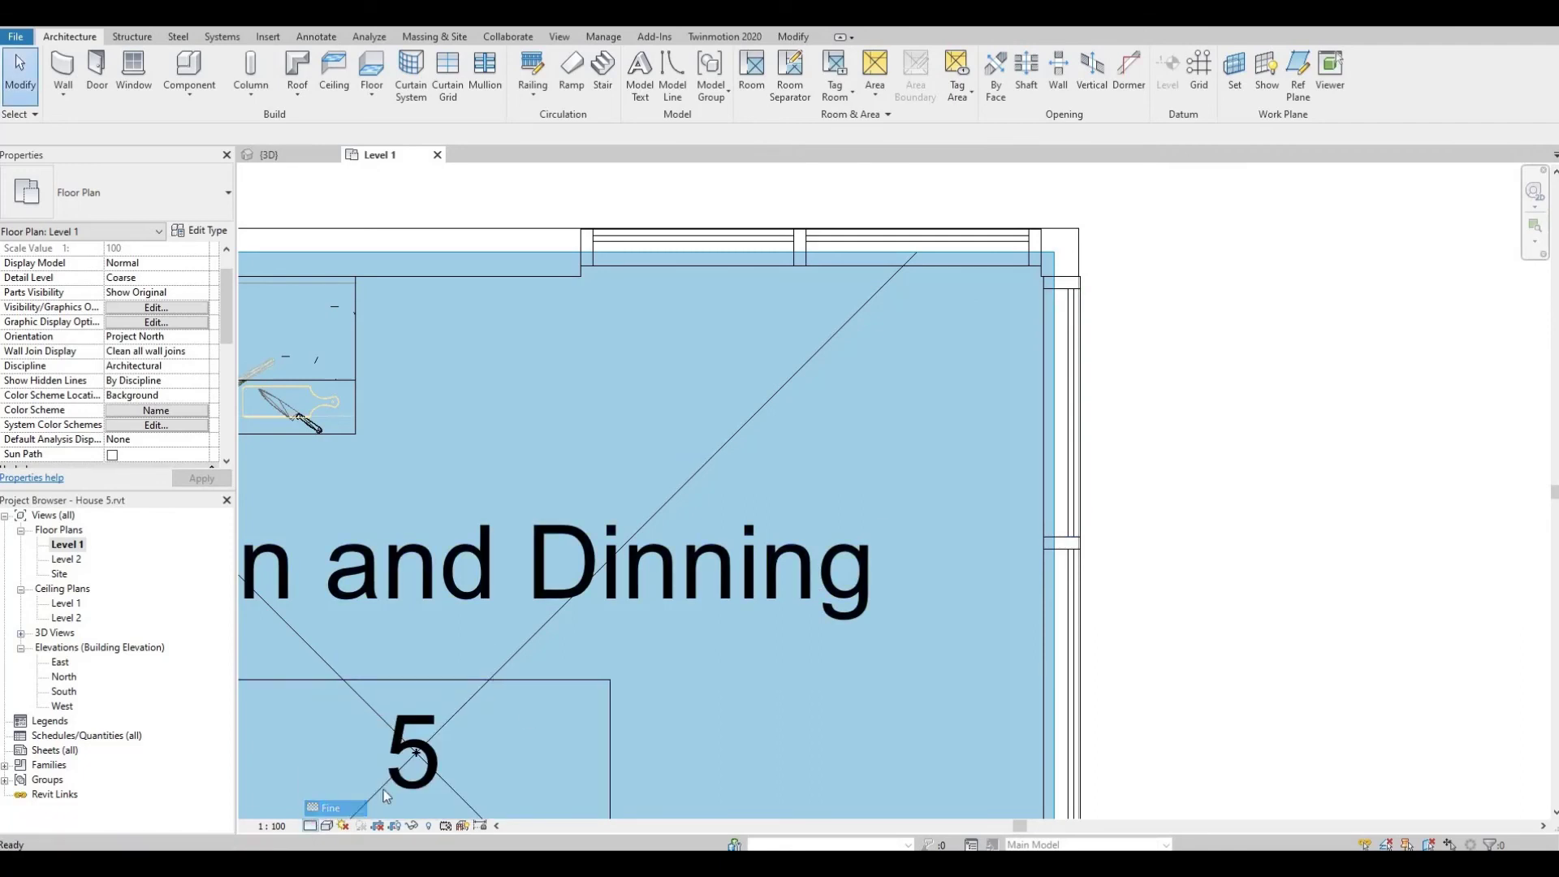
Step: Change room area computation to At wall core center
{"action": "left_click", "coordinate": [849, 114]}
{"action": "left_click", "coordinate": [836, 154]}
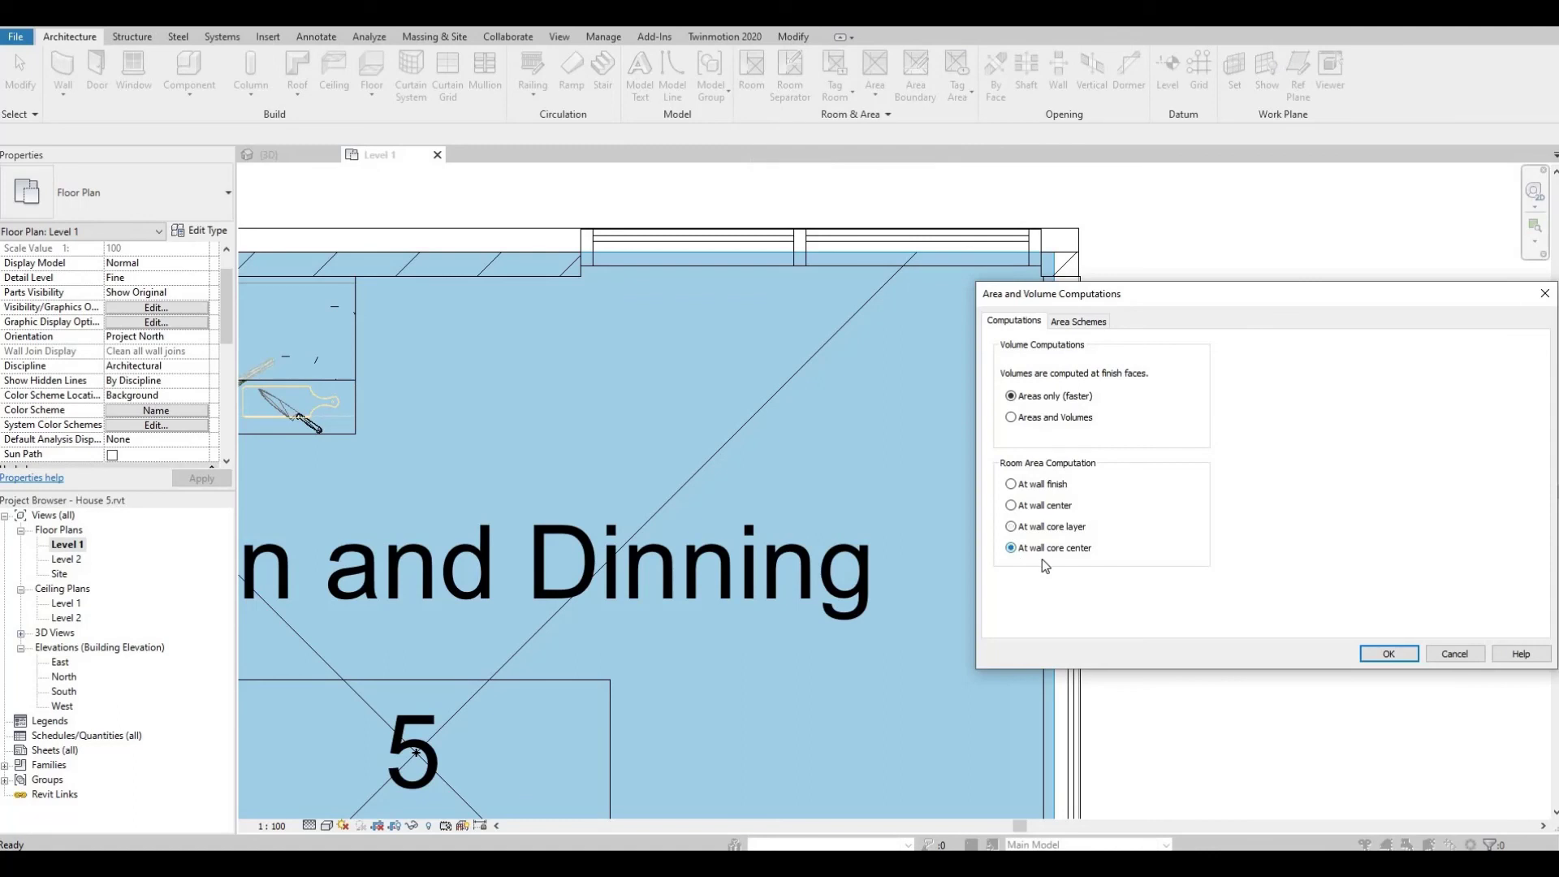
{"action": "left_click", "coordinate": [1387, 654]}
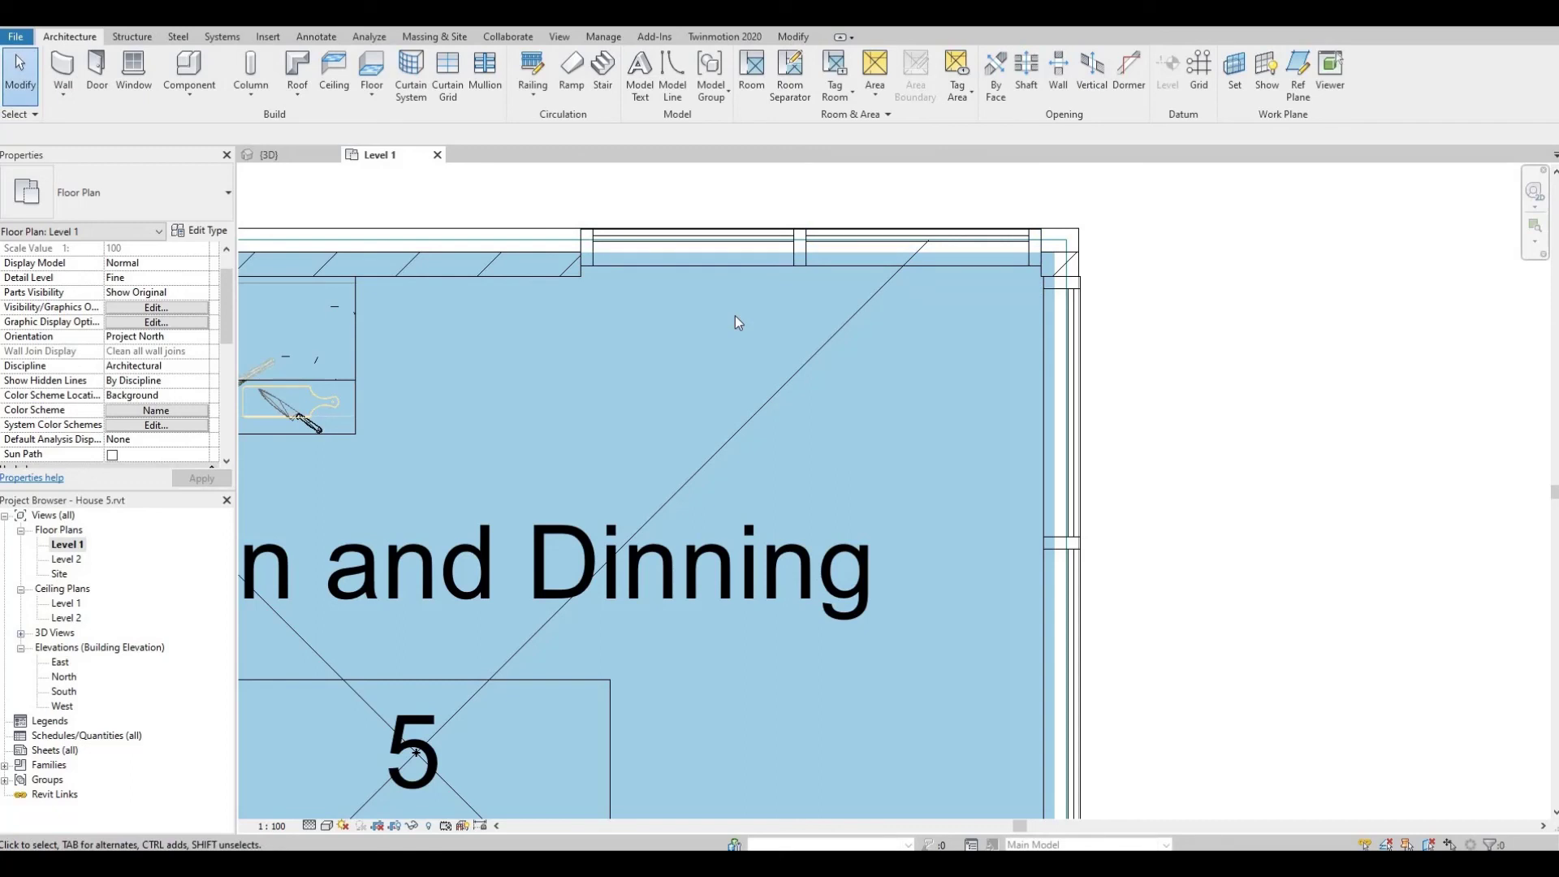
Step: Switch room area computation back to At wall finish
{"action": "left_click", "coordinate": [875, 115]}
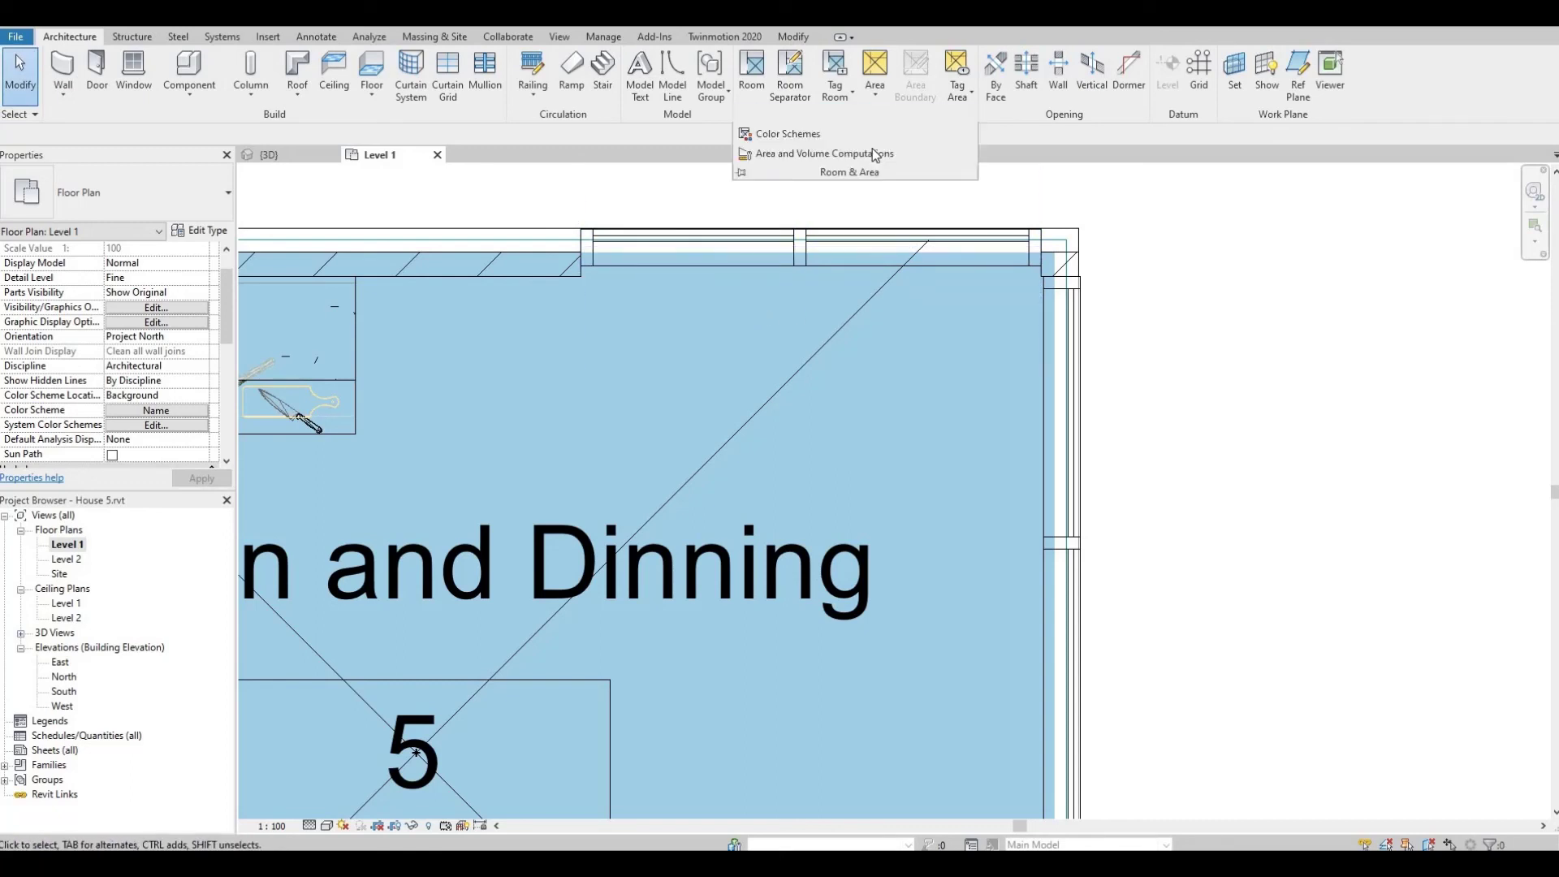
{"action": "left_click", "coordinate": [872, 151]}
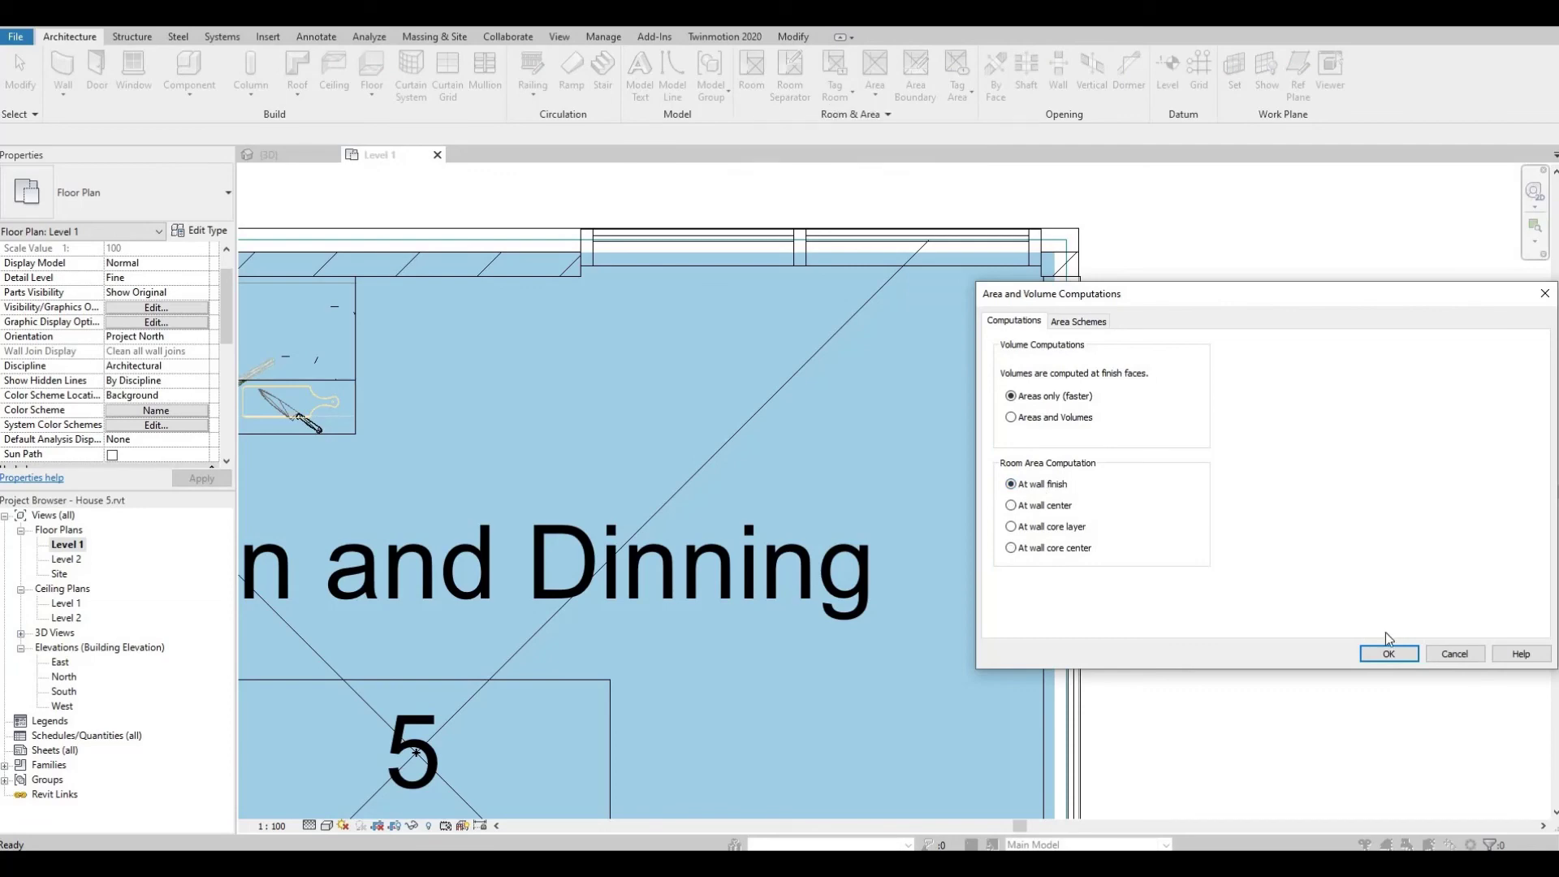
{"action": "left_click", "coordinate": [1407, 656]}
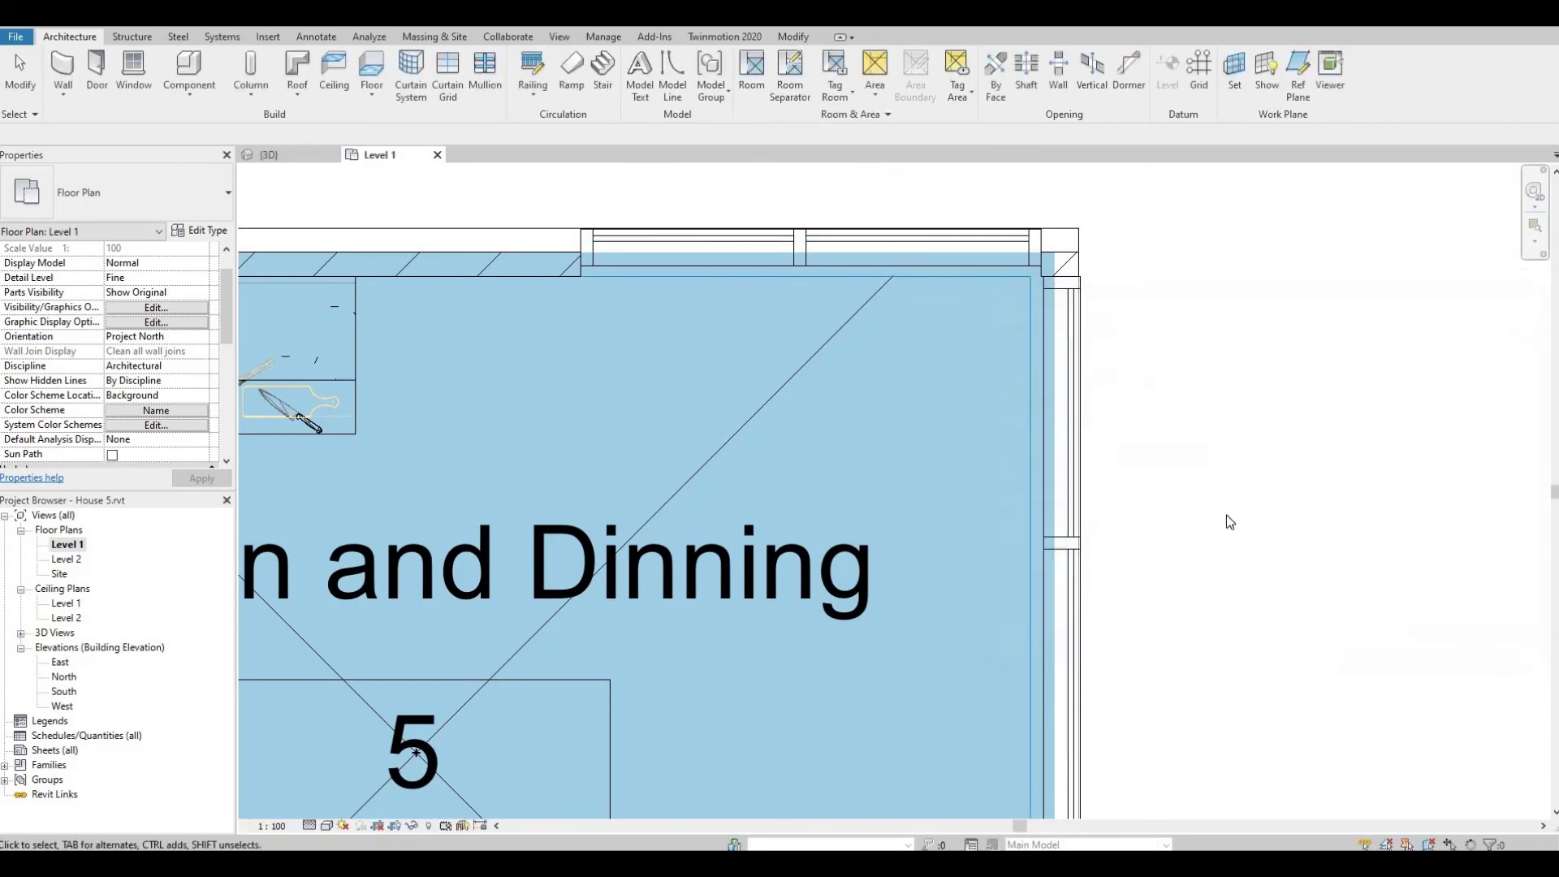
Step: Zoom out to show the full colour-filled Level 1 plan
{"action": "scroll", "coordinate": [1226, 568], "scroll_direction": "down", "scroll_amount": 3}
{"action": "scroll", "coordinate": [1229, 580], "scroll_direction": "down", "scroll_amount": 3}
{"action": "scroll", "coordinate": [608, 333], "scroll_direction": "up", "scroll_amount": 1}
{"action": "scroll", "coordinate": [772, 342], "scroll_direction": "up", "scroll_amount": 1}
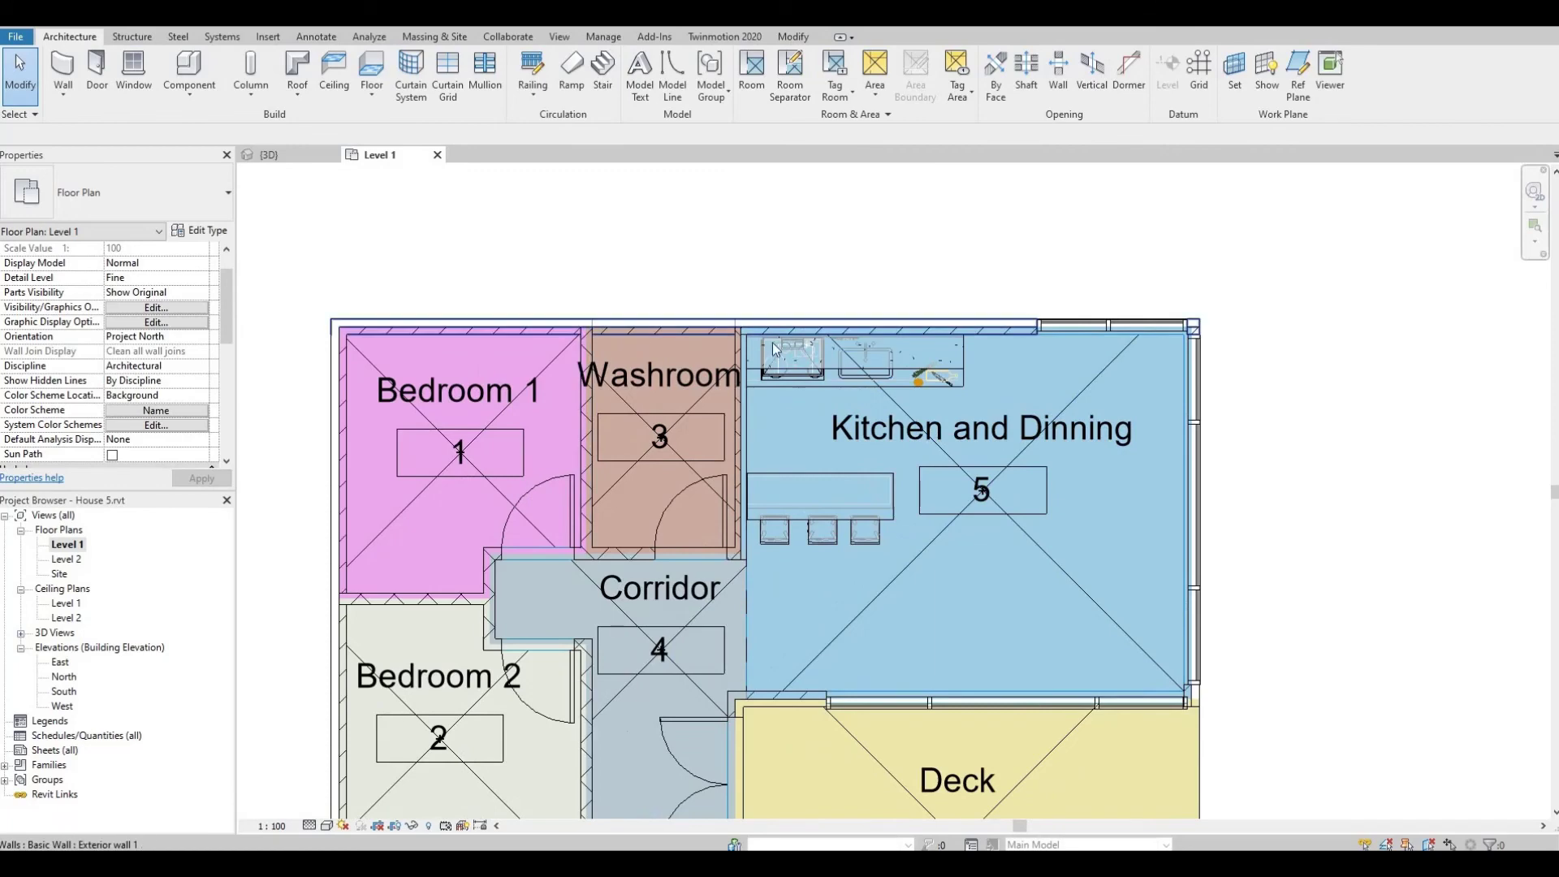
{"action": "scroll", "coordinate": [853, 344], "scroll_direction": "up", "scroll_amount": 2}
{"action": "scroll", "coordinate": [853, 345], "scroll_direction": "down", "scroll_amount": 3}
{"action": "scroll", "coordinate": [937, 378], "scroll_direction": "up", "scroll_amount": 1}
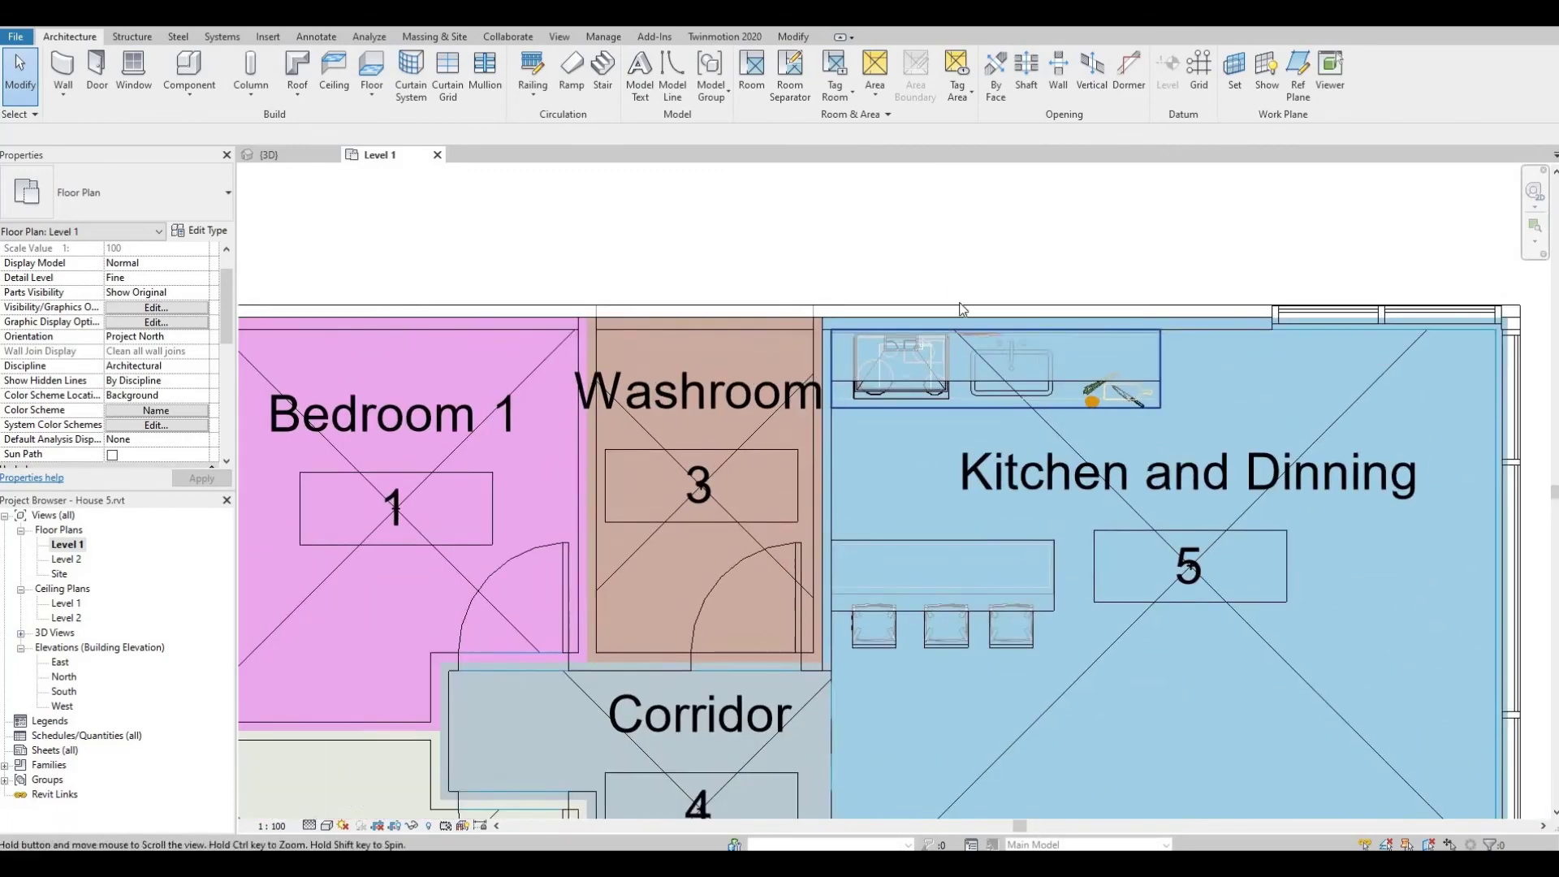
{"action": "scroll", "coordinate": [982, 416], "scroll_direction": "down", "scroll_amount": 2}
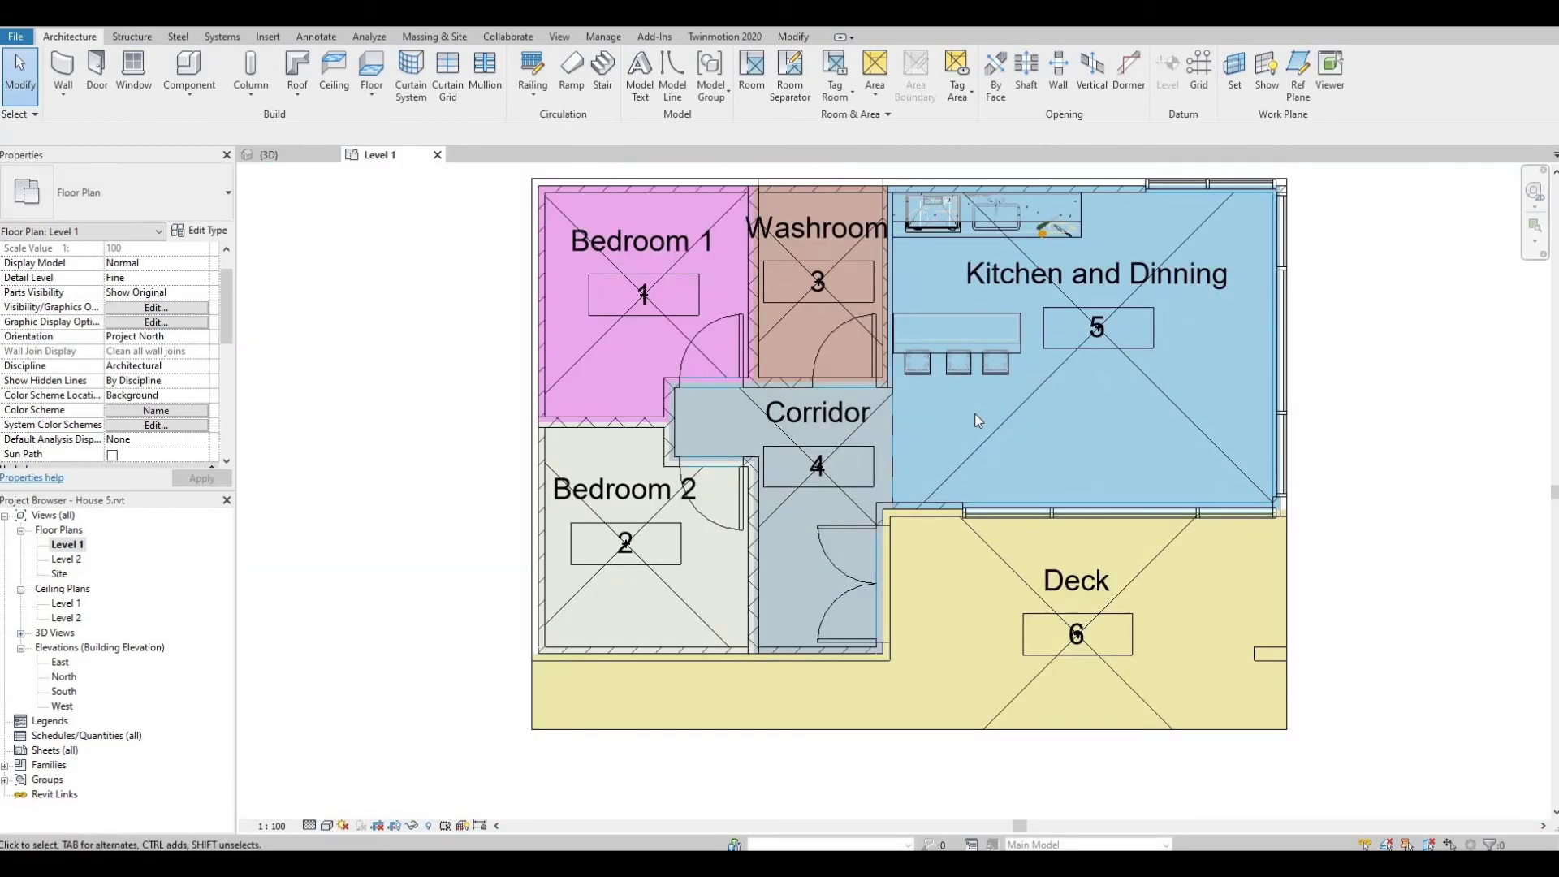